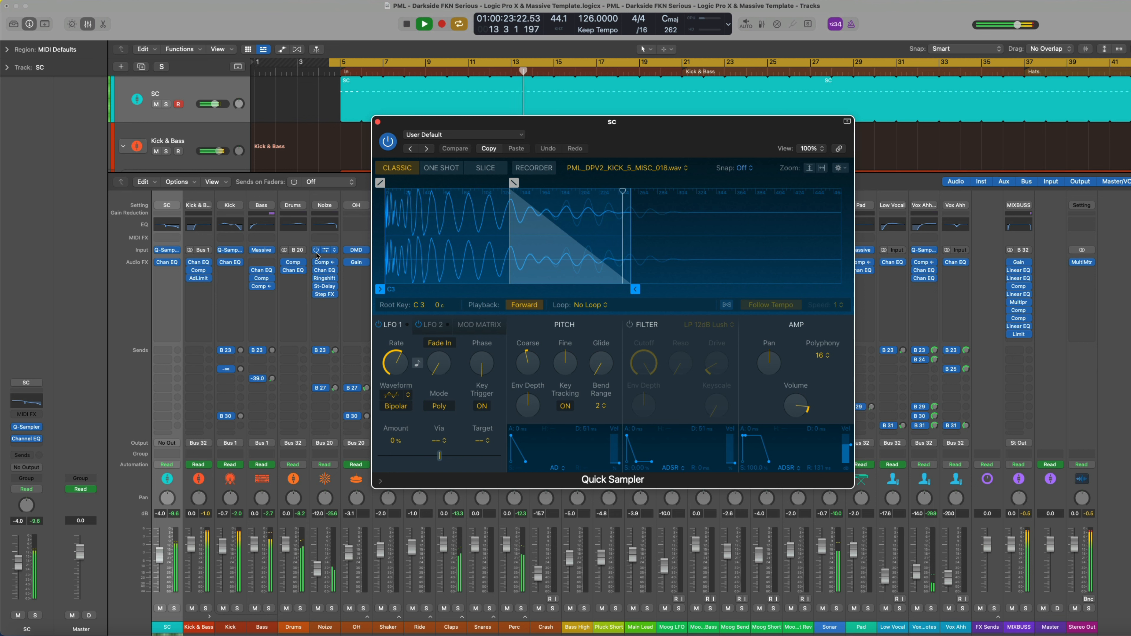
Step: Close the SC track's Quick Sampler and inspect its Channel EQ curve
{"action": "left_click", "coordinate": [378, 121]}
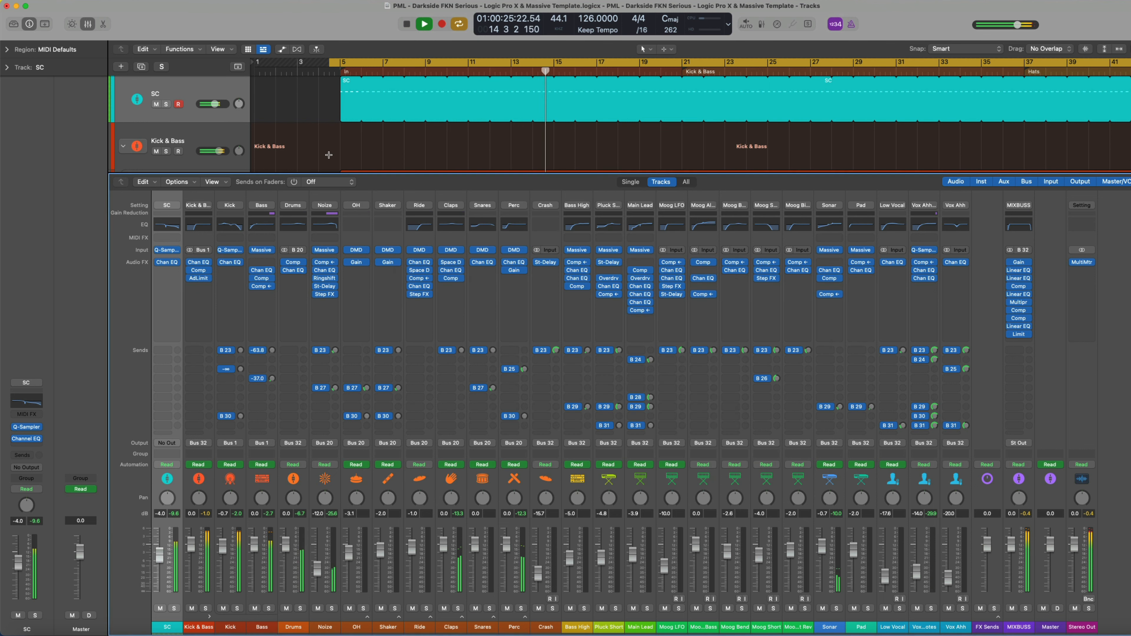
{"action": "left_click", "coordinate": [168, 264]}
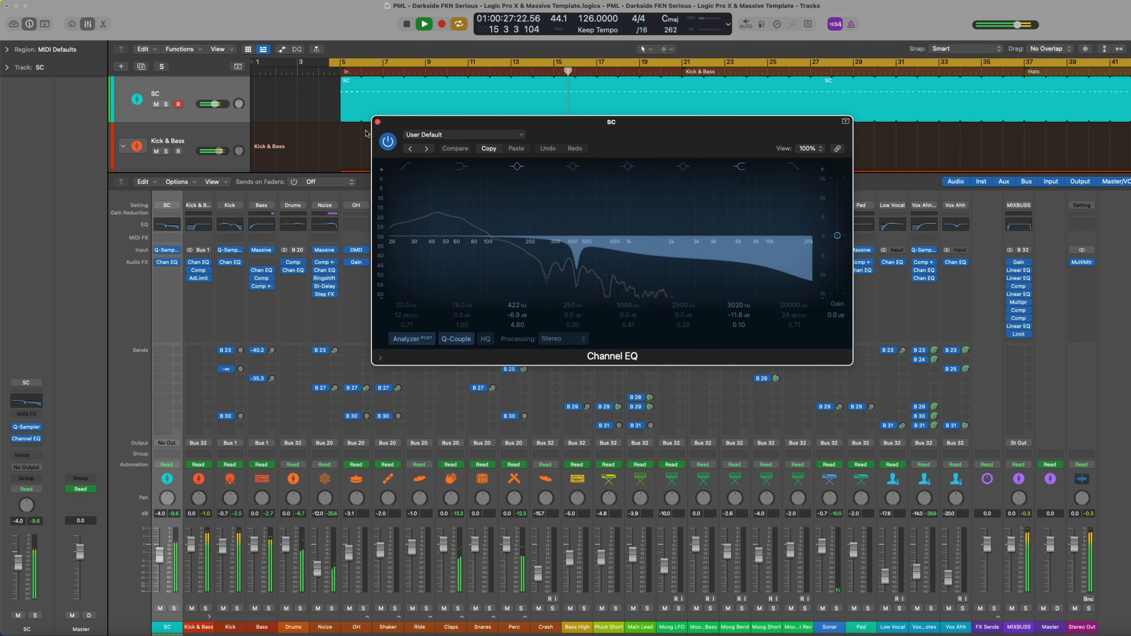
{"action": "left_click", "coordinate": [378, 121]}
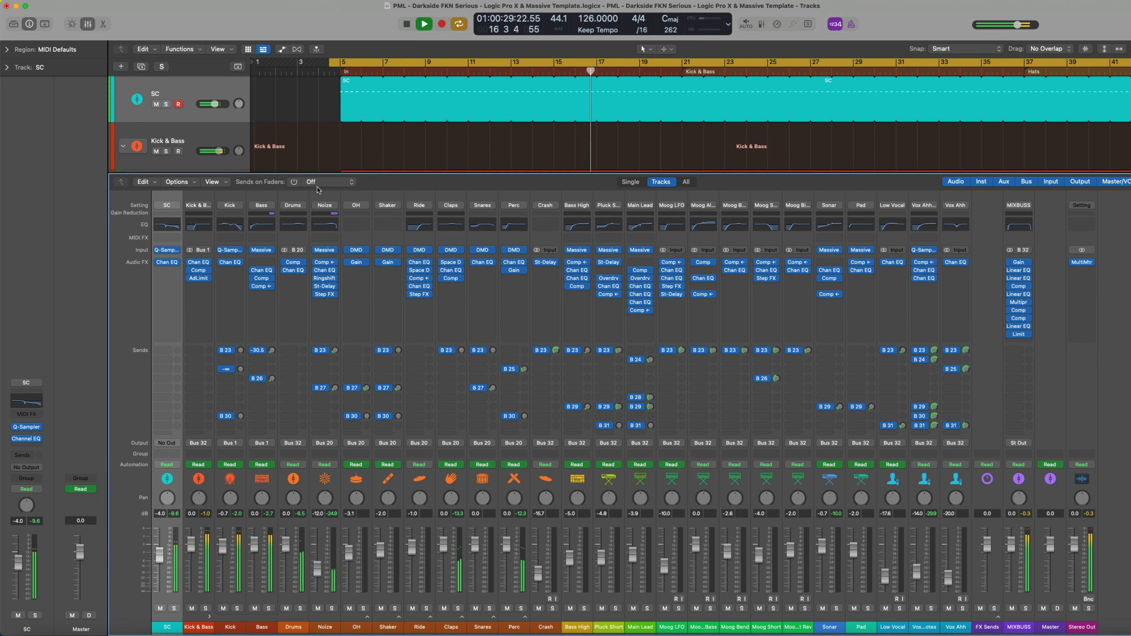
Step: Select the Kick channel and inspect the sample loaded in its Quick Sampler
{"action": "left_click", "coordinate": [243, 465]}
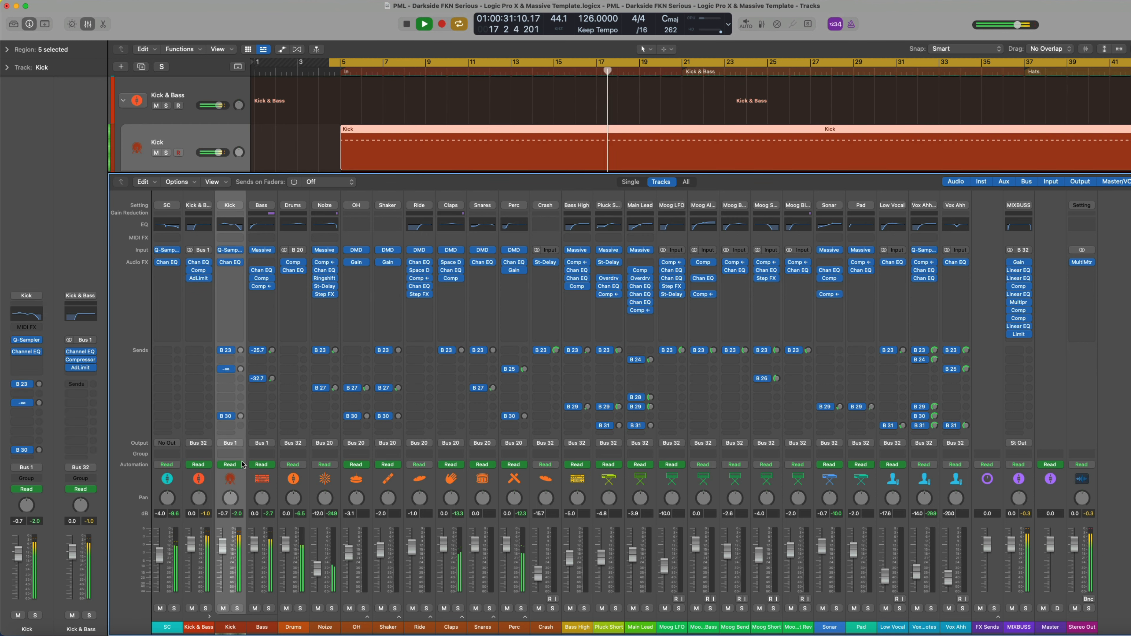
{"action": "left_click", "coordinate": [231, 250]}
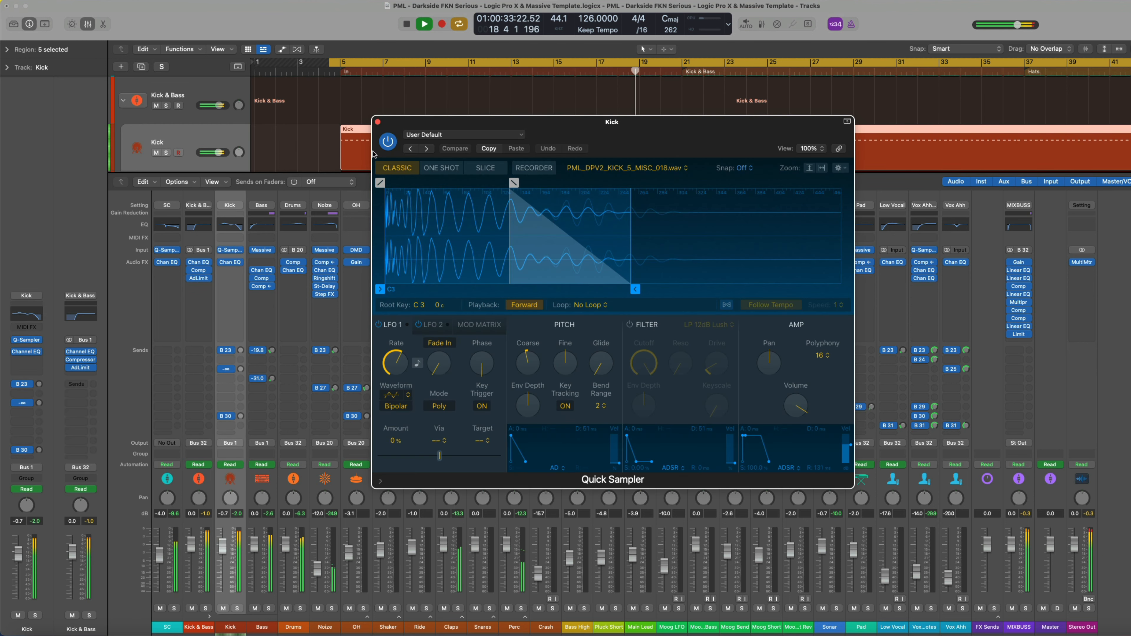
{"action": "left_click", "coordinate": [377, 121]}
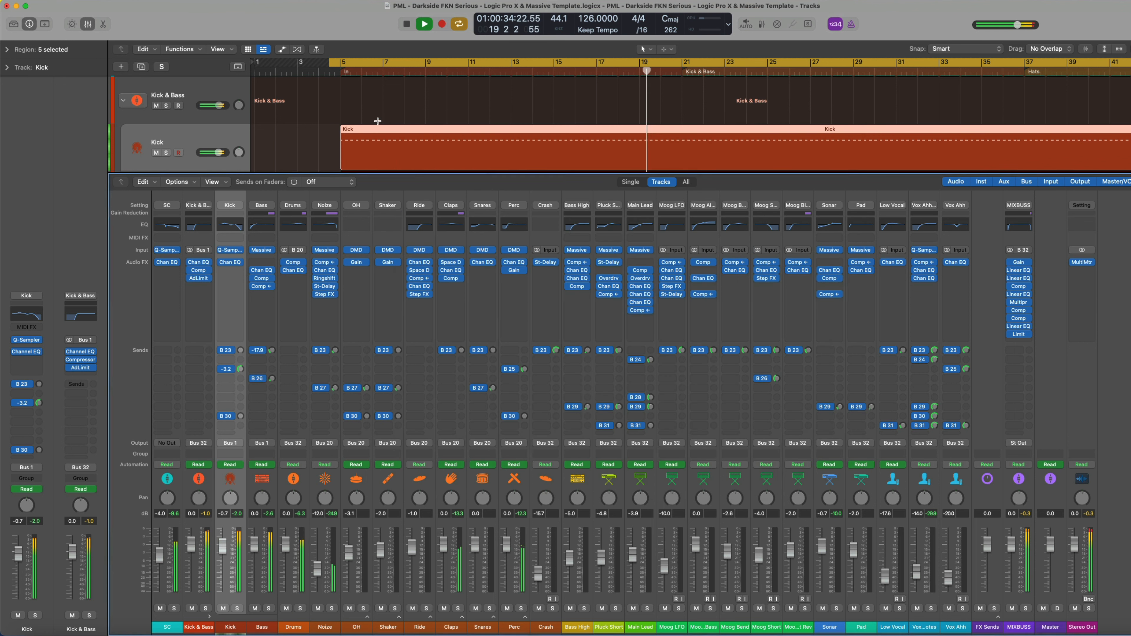
Step: View the Reverb Long and Reverb Short send levels on the faders, turn Sends on Faders off and hide the mixer
{"action": "left_click", "coordinate": [294, 182]}
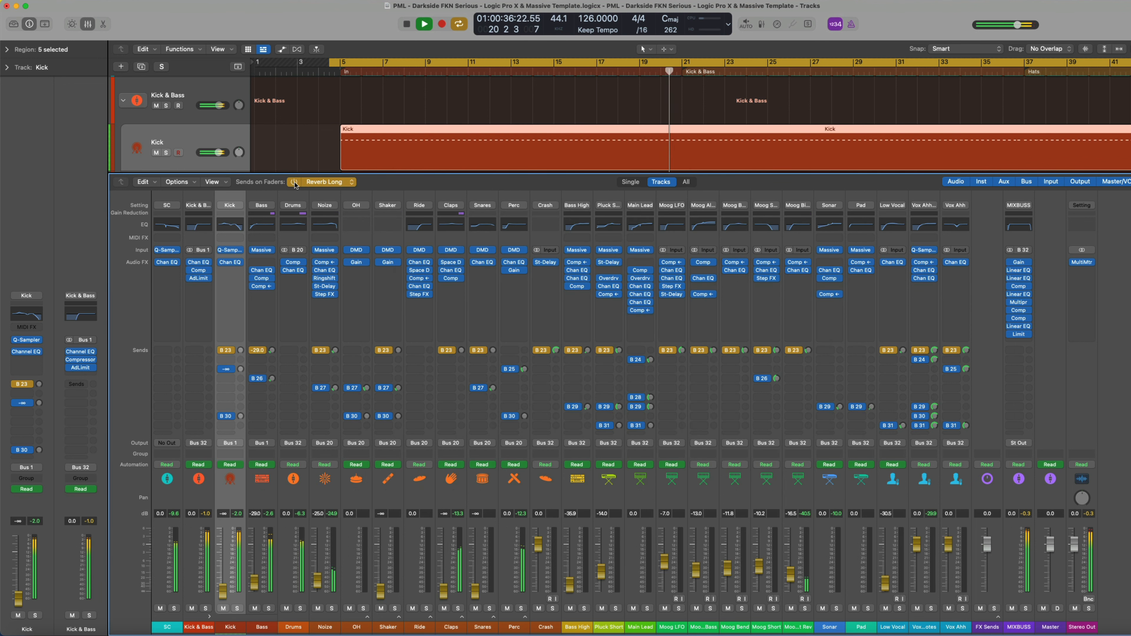
{"action": "left_click", "coordinate": [326, 183]}
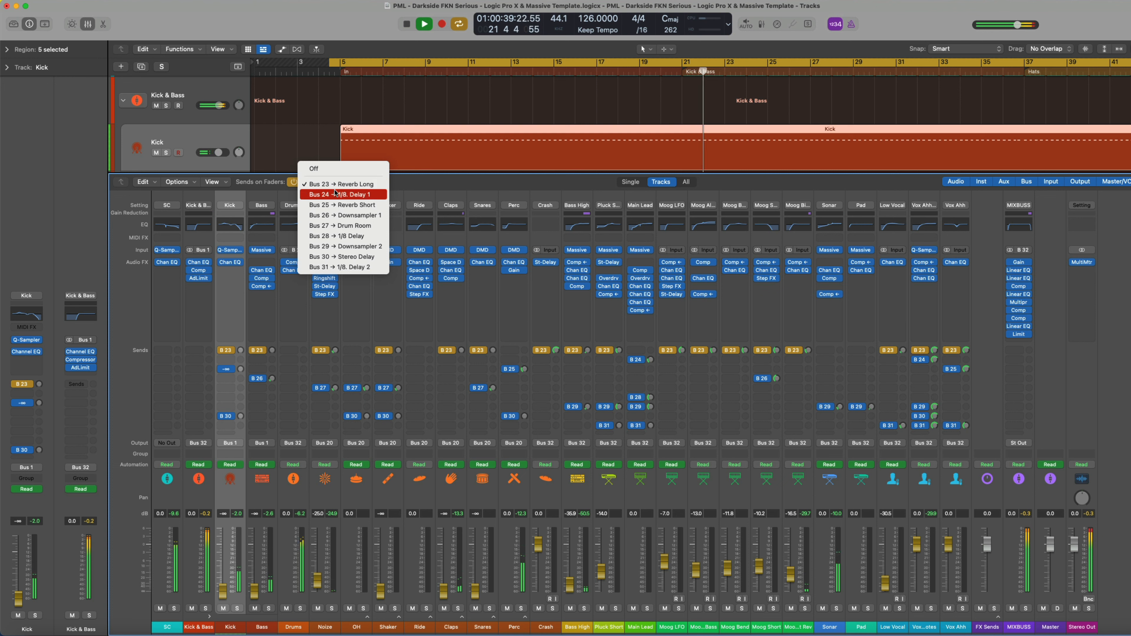
{"action": "left_click", "coordinate": [337, 205]}
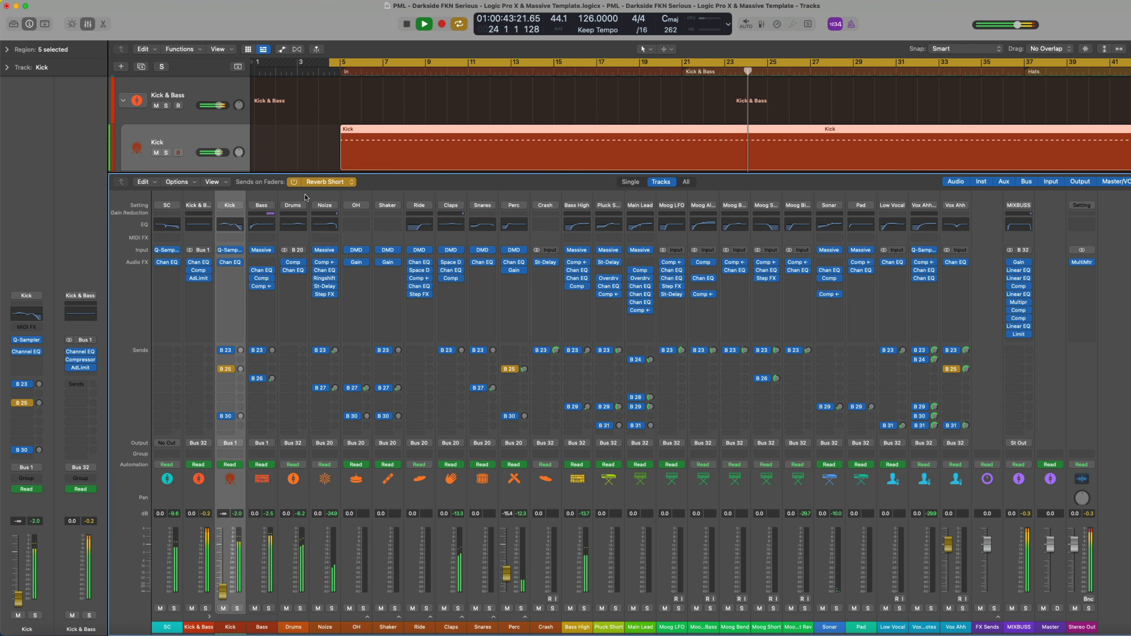
{"action": "left_click", "coordinate": [318, 182]}
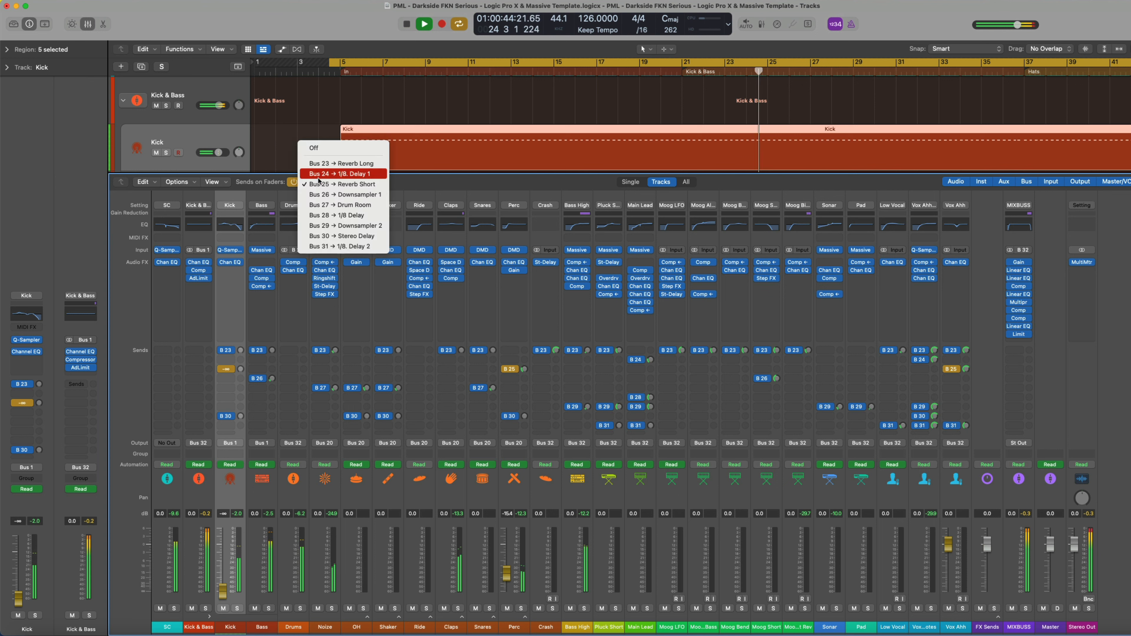
{"action": "left_click", "coordinate": [328, 145]}
{"action": "key", "text": "x"}
{"action": "left_click", "coordinate": [289, 186]}
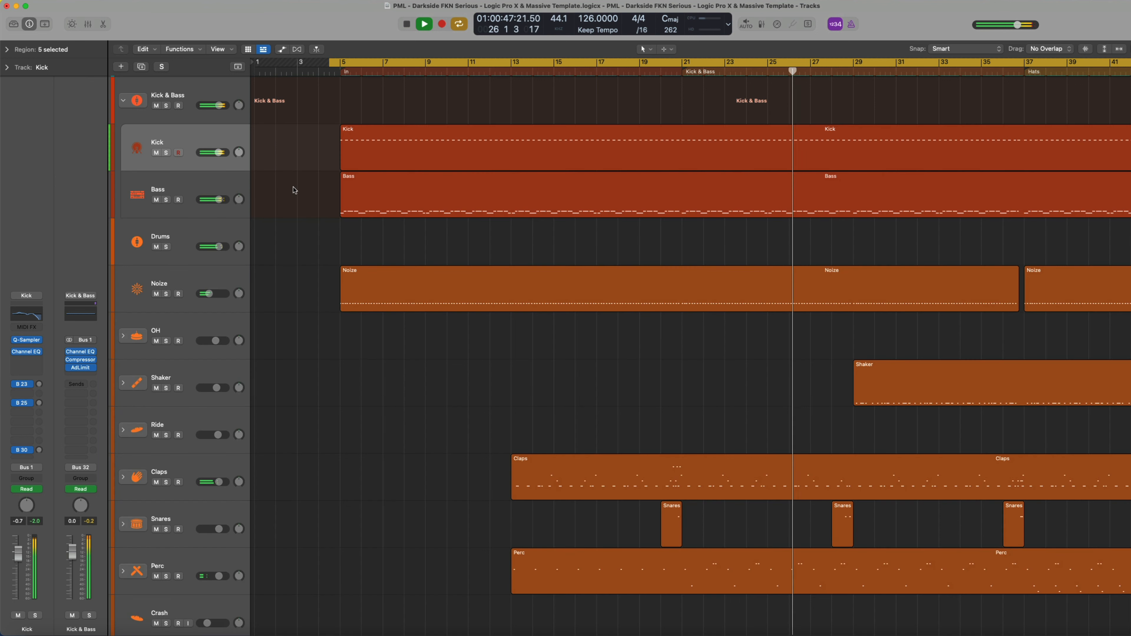
Step: Open Massive on the Bass track and look through the Darkside sound presets folder without loading any preset
{"action": "left_click", "coordinate": [196, 195]}
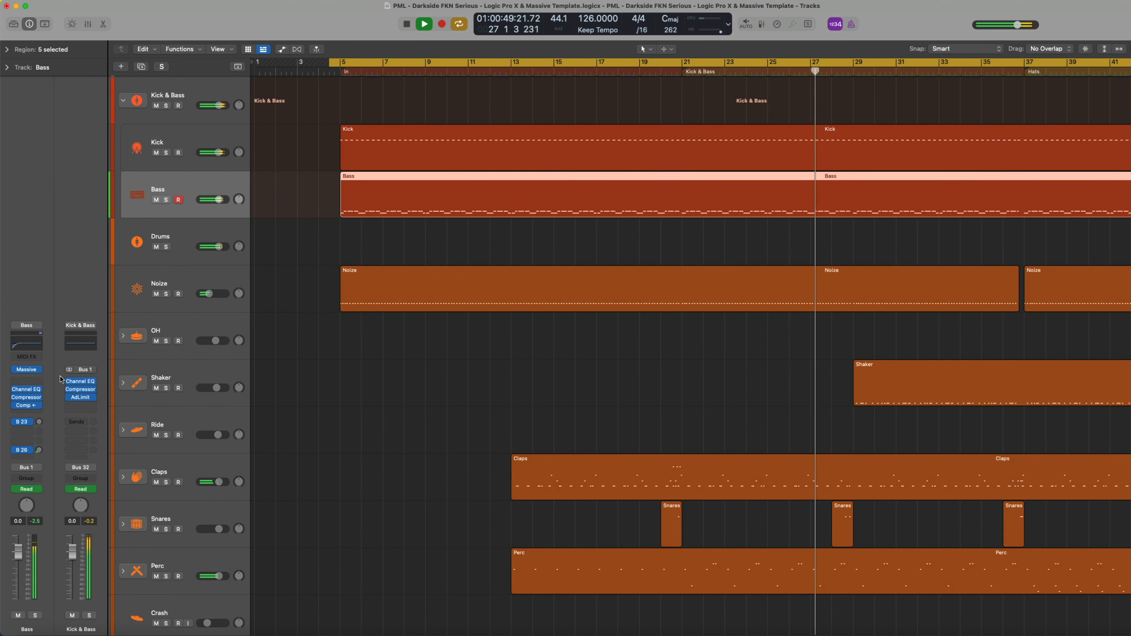
{"action": "left_click", "coordinate": [25, 372]}
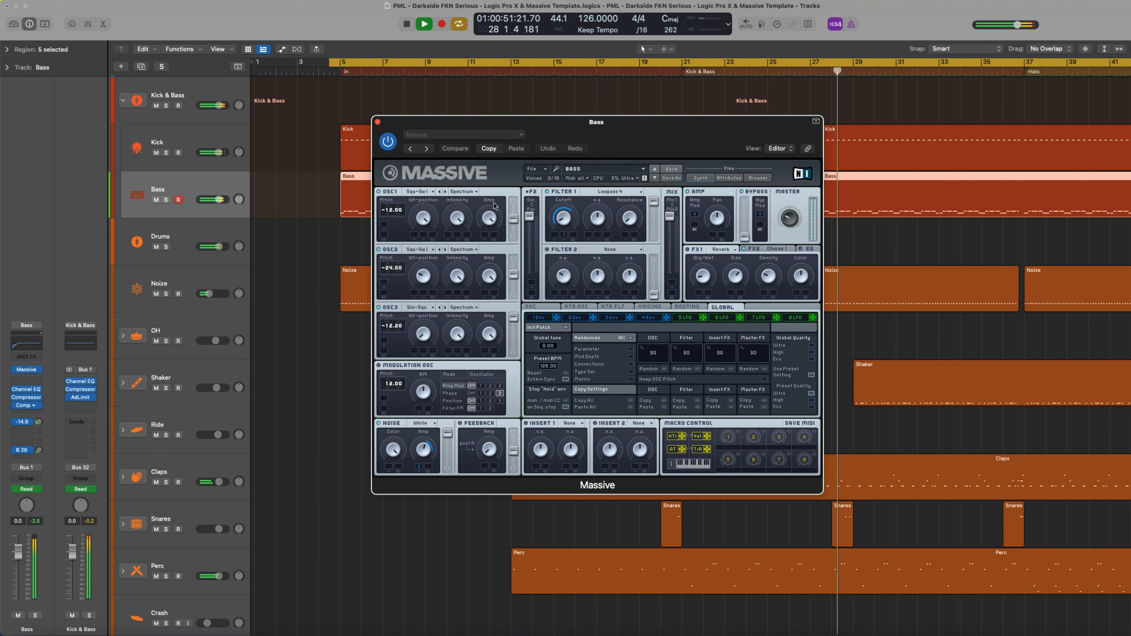
{"action": "left_click", "coordinate": [535, 169]}
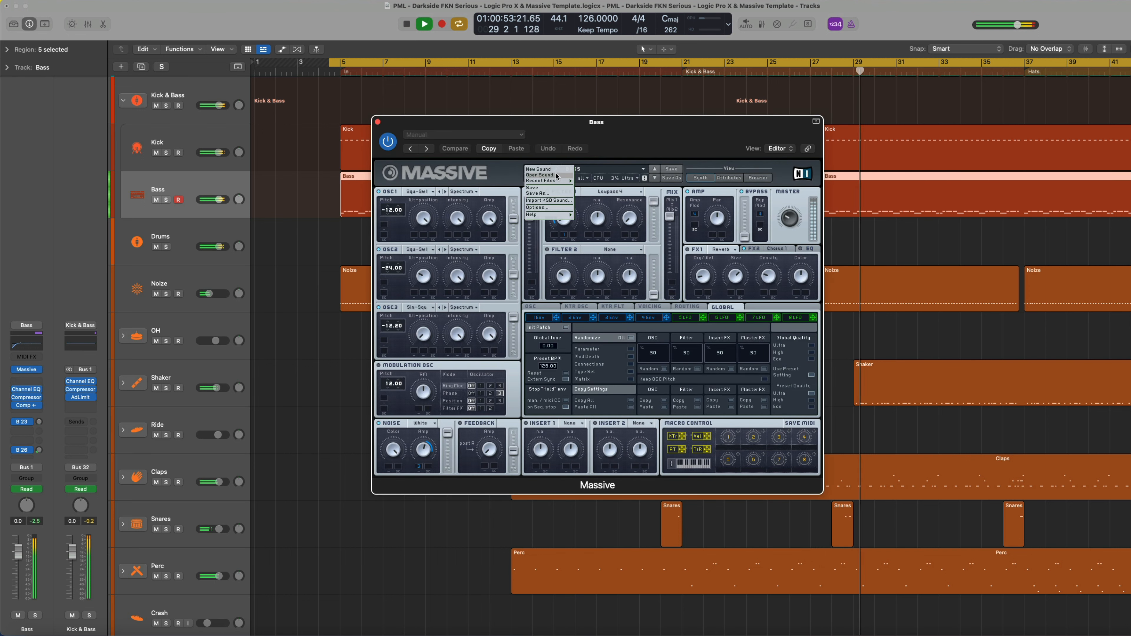
{"action": "left_click", "coordinate": [557, 175]}
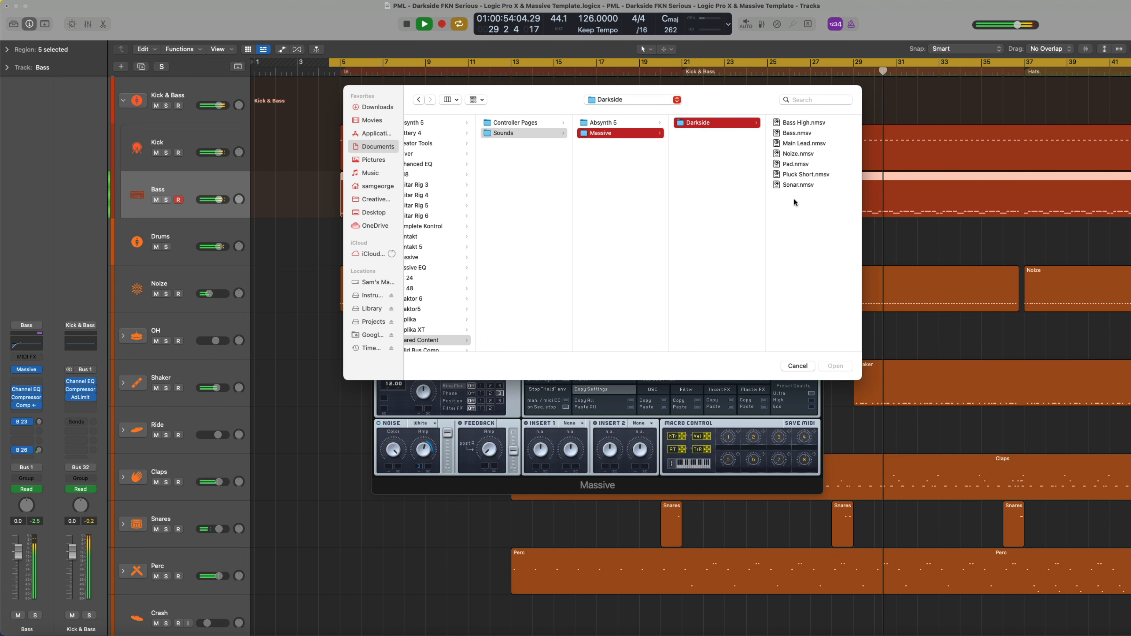
{"action": "left_click", "coordinate": [795, 367]}
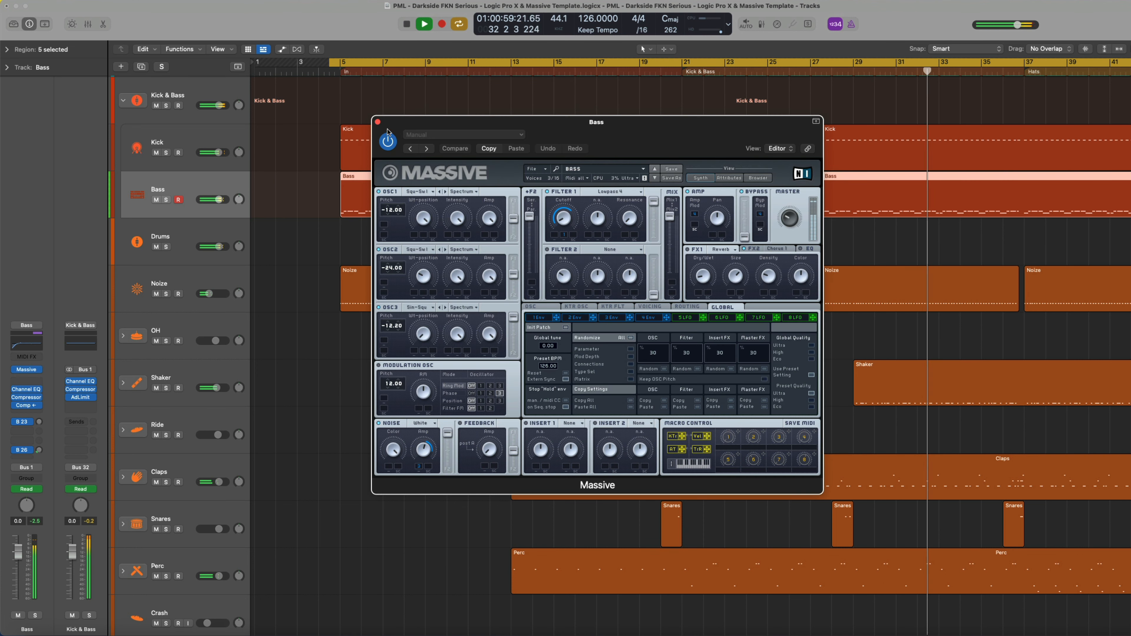
{"action": "left_click", "coordinate": [378, 121]}
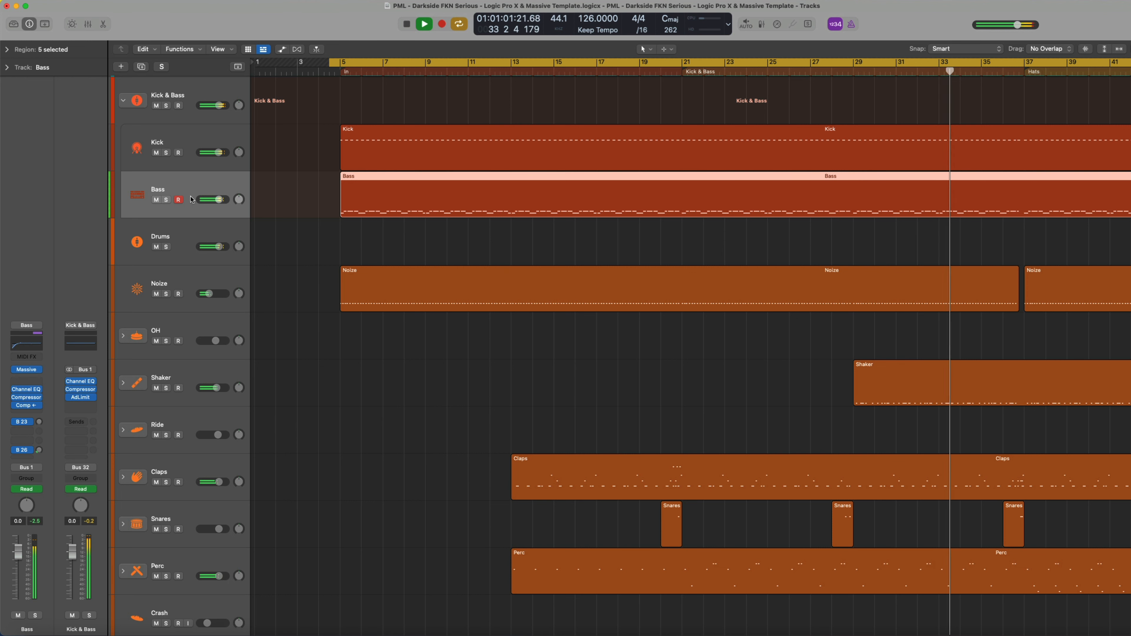
Step: Choose SC (Inst 1) as the side chain source of the Compressor on the Bass track
{"action": "left_click", "coordinate": [26, 397]}
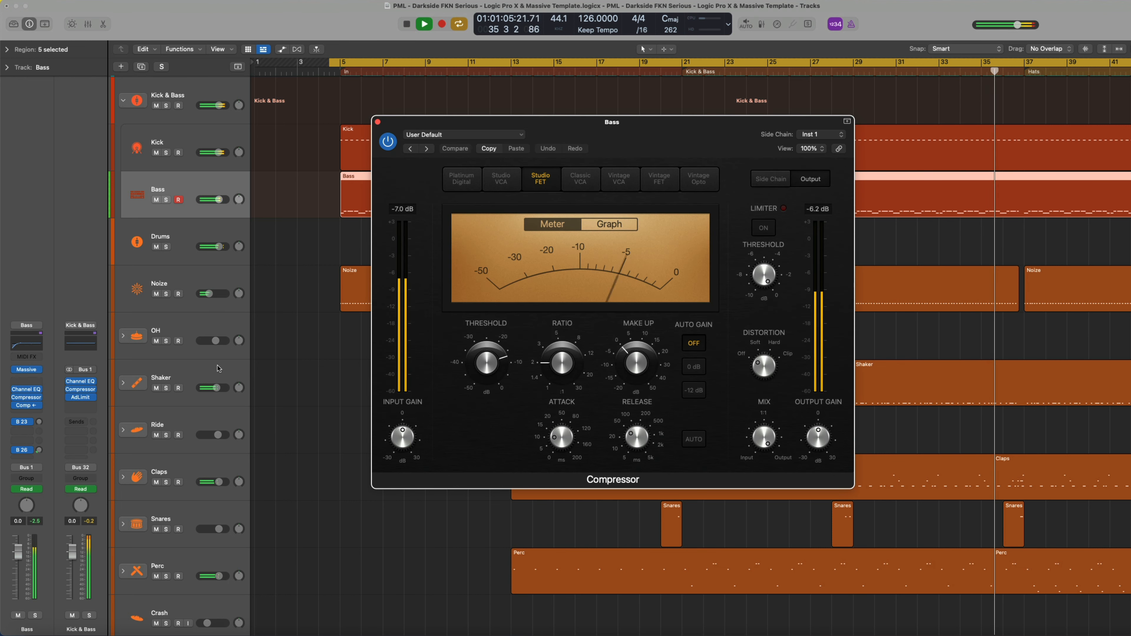
{"action": "left_click", "coordinate": [822, 134]}
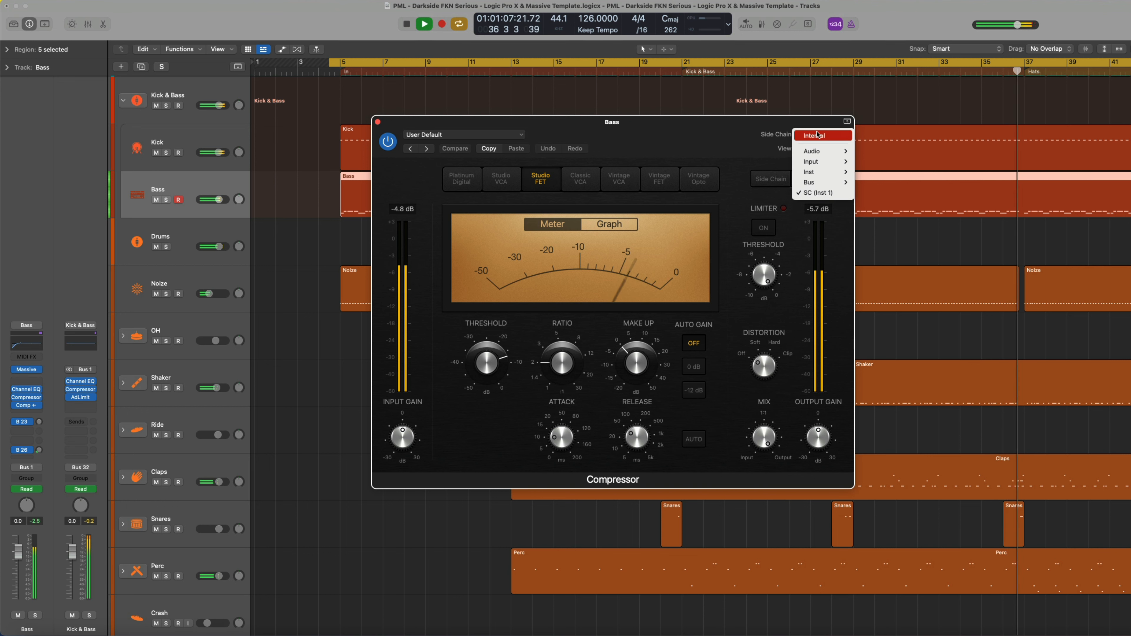
{"action": "left_click", "coordinate": [822, 193]}
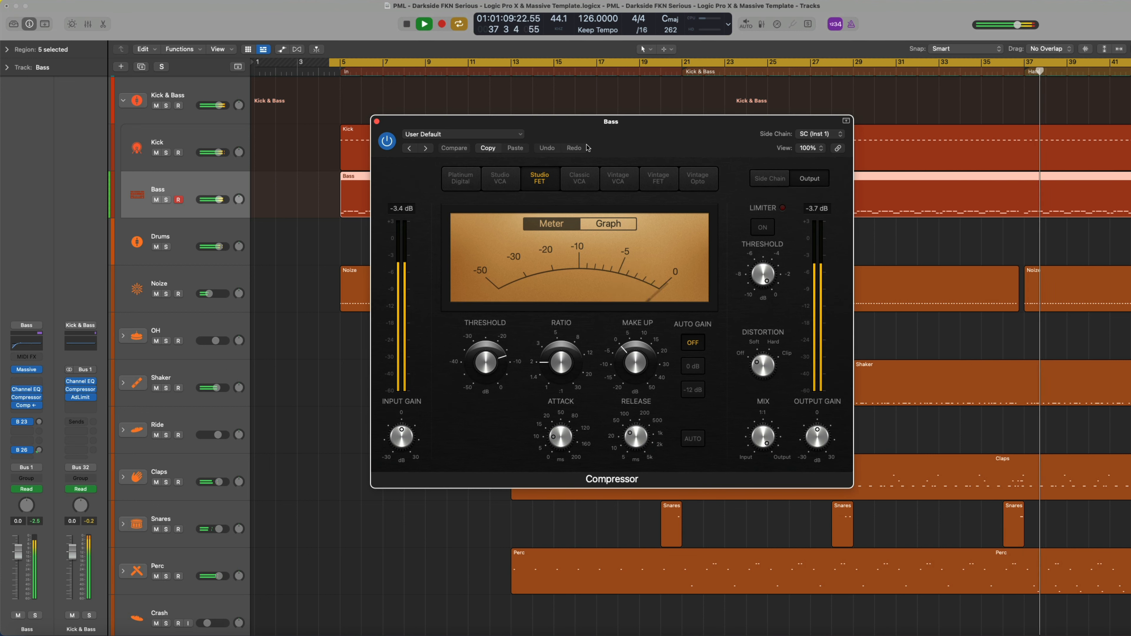
{"action": "left_click", "coordinate": [377, 122]}
Step: Examine the Claps track's Drum Machine Designer, viewing the CLAP_3_CUTTING_013 and CLAP_4_ANALOG_011 samples
{"action": "left_click", "coordinate": [316, 49]}
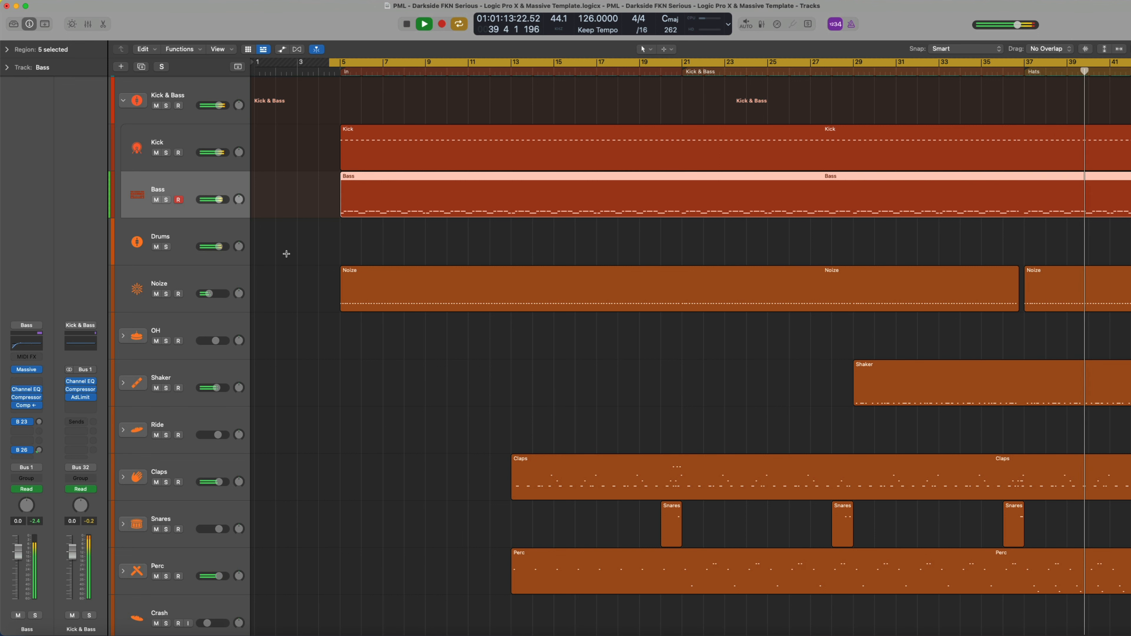
{"action": "scroll", "coordinate": [290, 253], "scroll_direction": "right", "scroll_amount": 10}
{"action": "scroll", "coordinate": [338, 261], "scroll_direction": "down", "scroll_amount": 3}
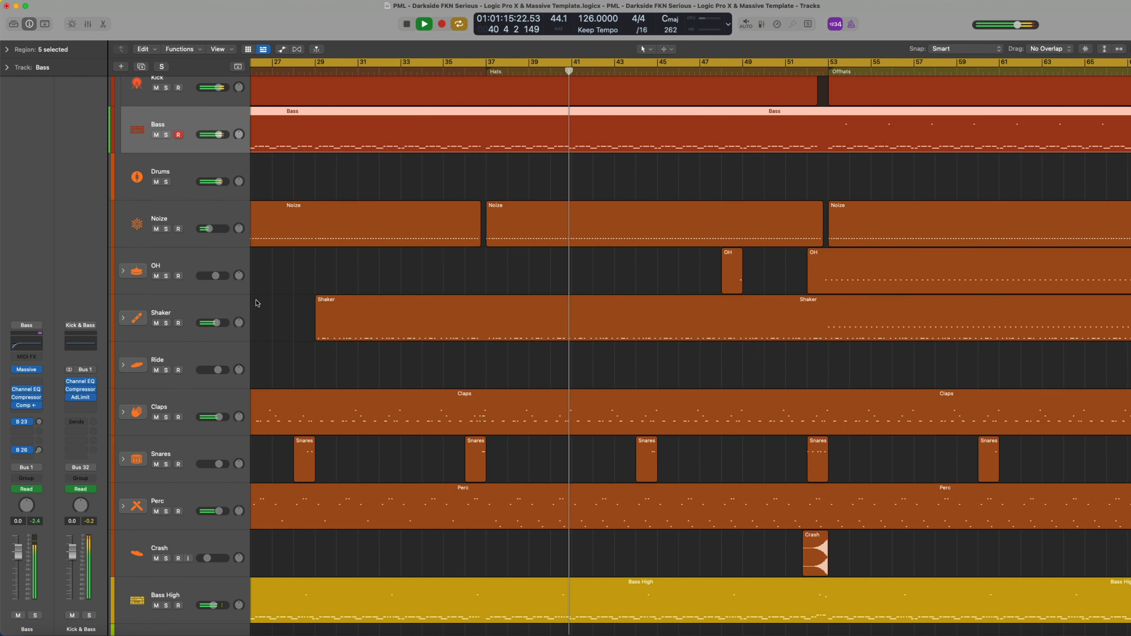
{"action": "left_click", "coordinate": [198, 405]}
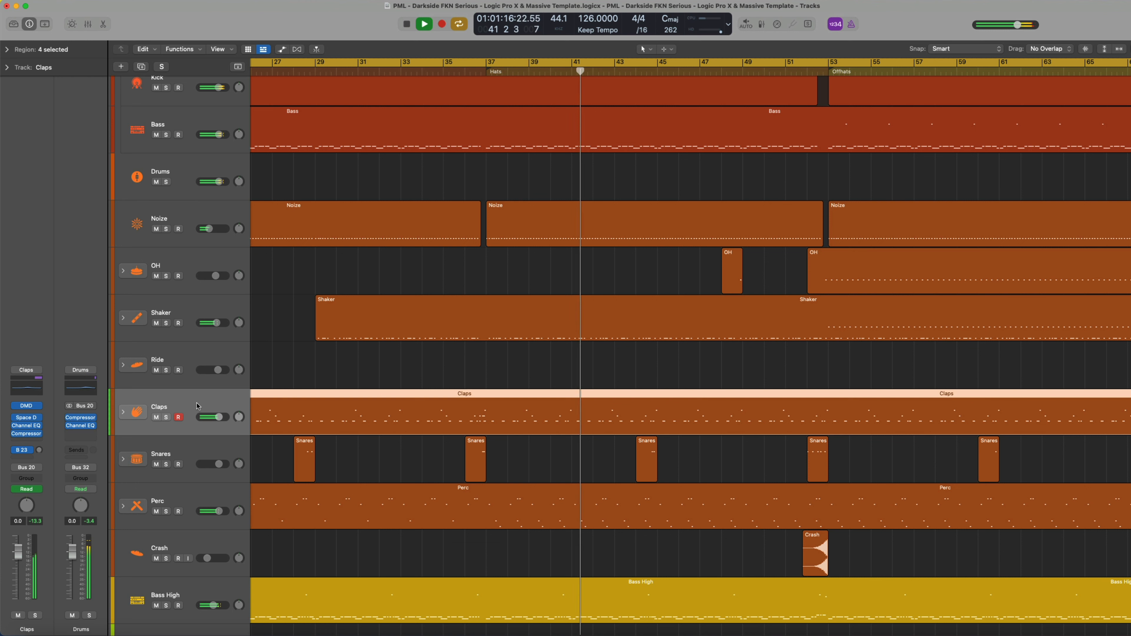
{"action": "left_click", "coordinate": [26, 407]}
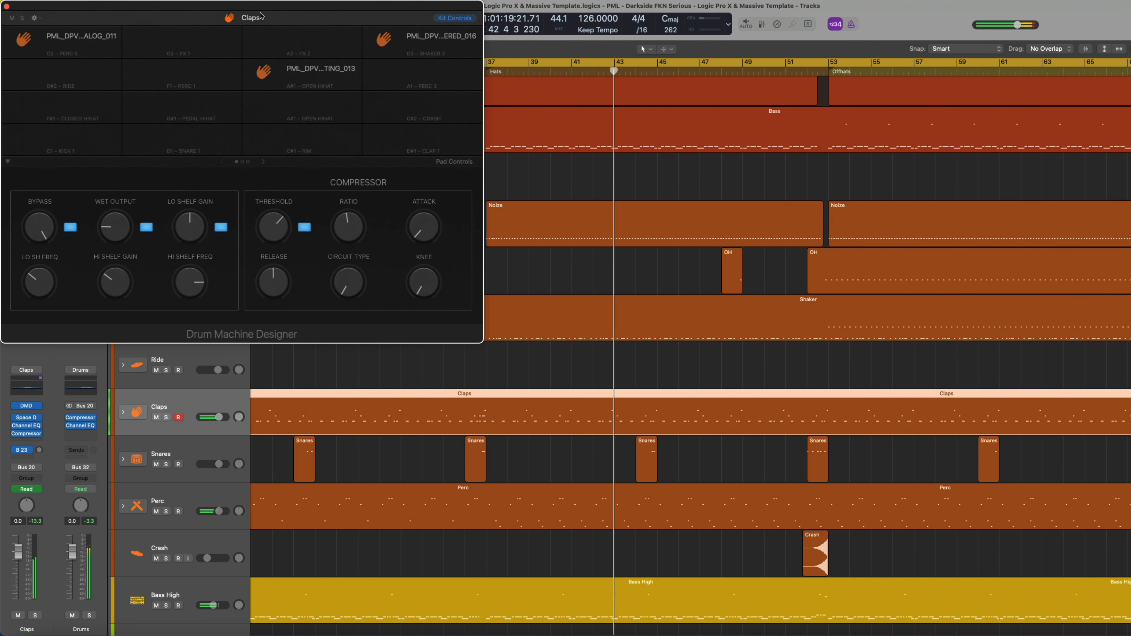
{"action": "left_click_drag", "start_coordinate": [287, 16], "coordinate": [383, 54]}
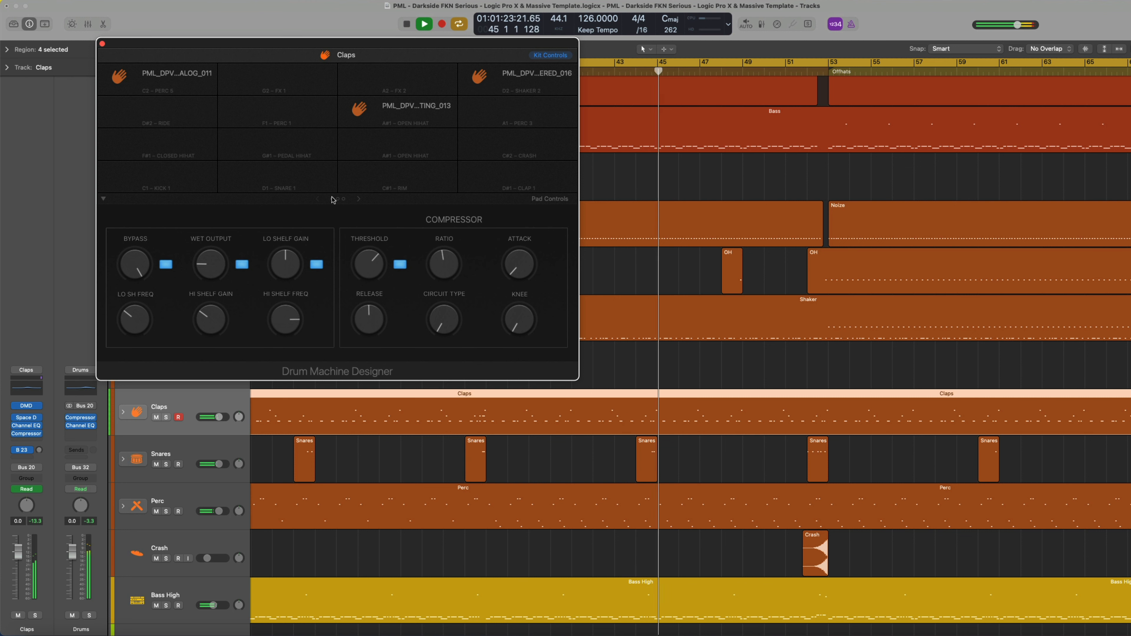
{"action": "left_click", "coordinate": [397, 108]}
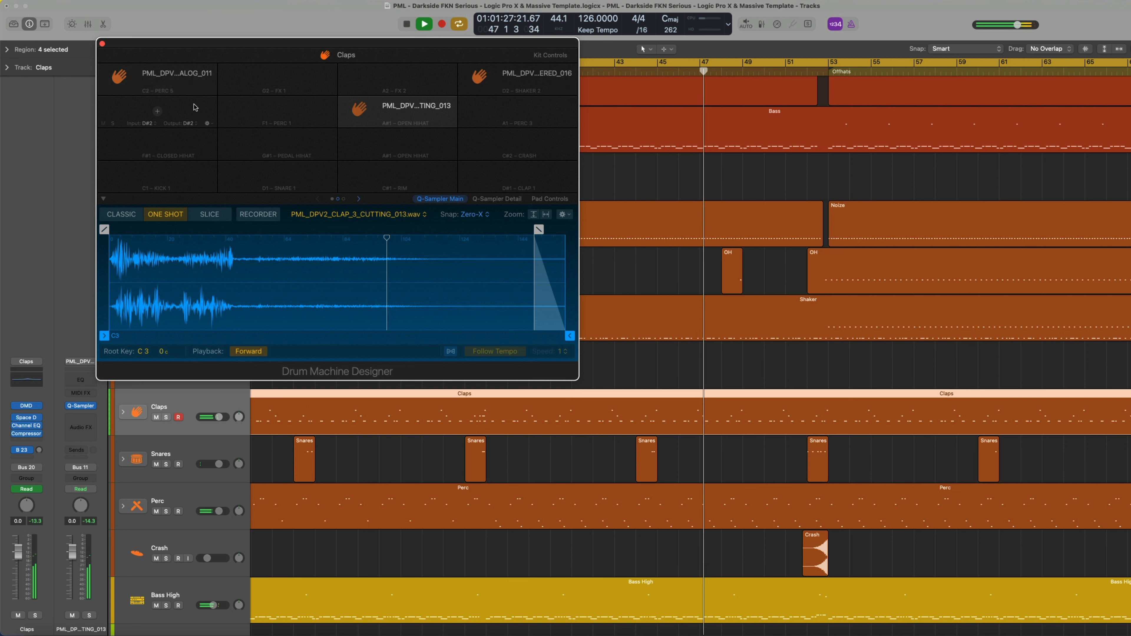
{"action": "left_click", "coordinate": [153, 78]}
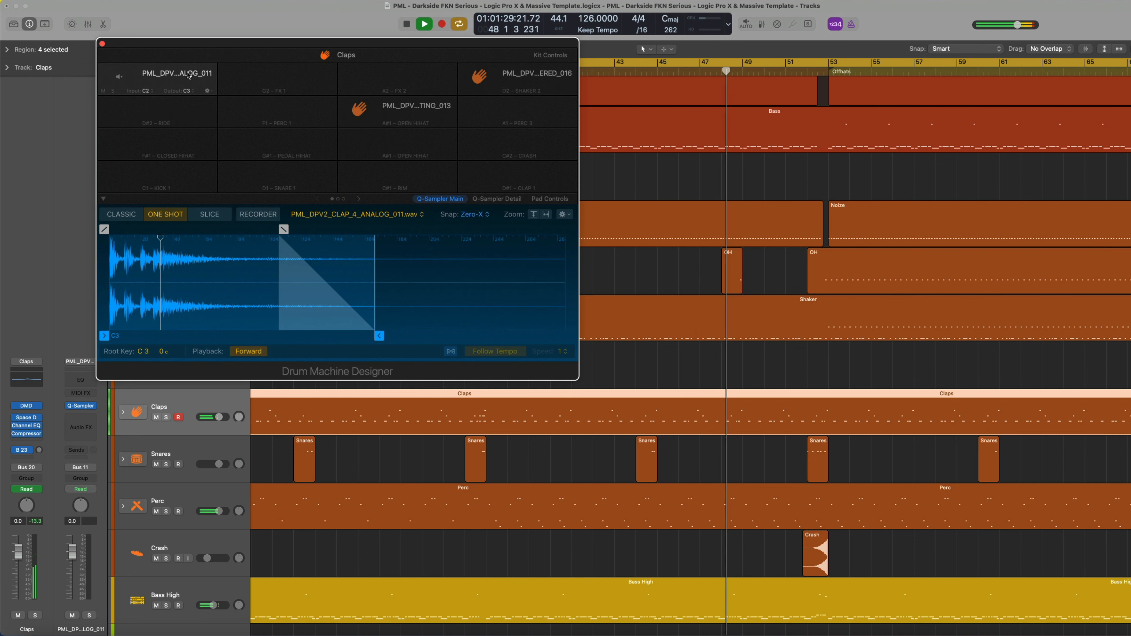
{"action": "left_click", "coordinate": [102, 44]}
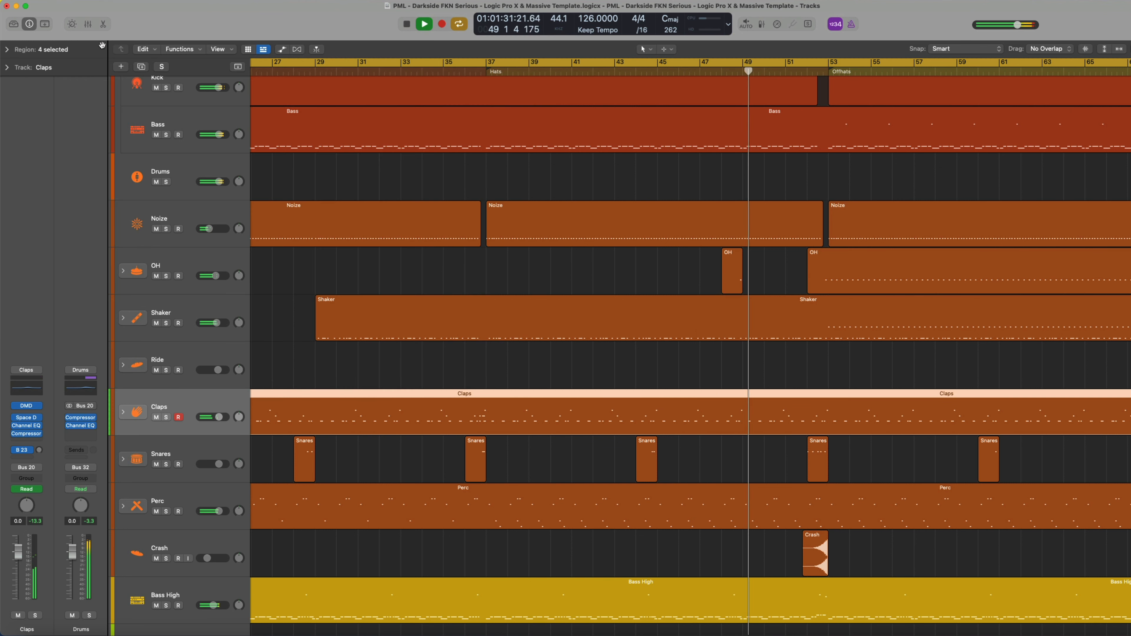
Step: Inspect the Space Designer reverb's Output EQ and the Compressor settings on the Claps track
{"action": "left_click", "coordinate": [31, 418]}
{"action": "left_click", "coordinate": [809, 189]}
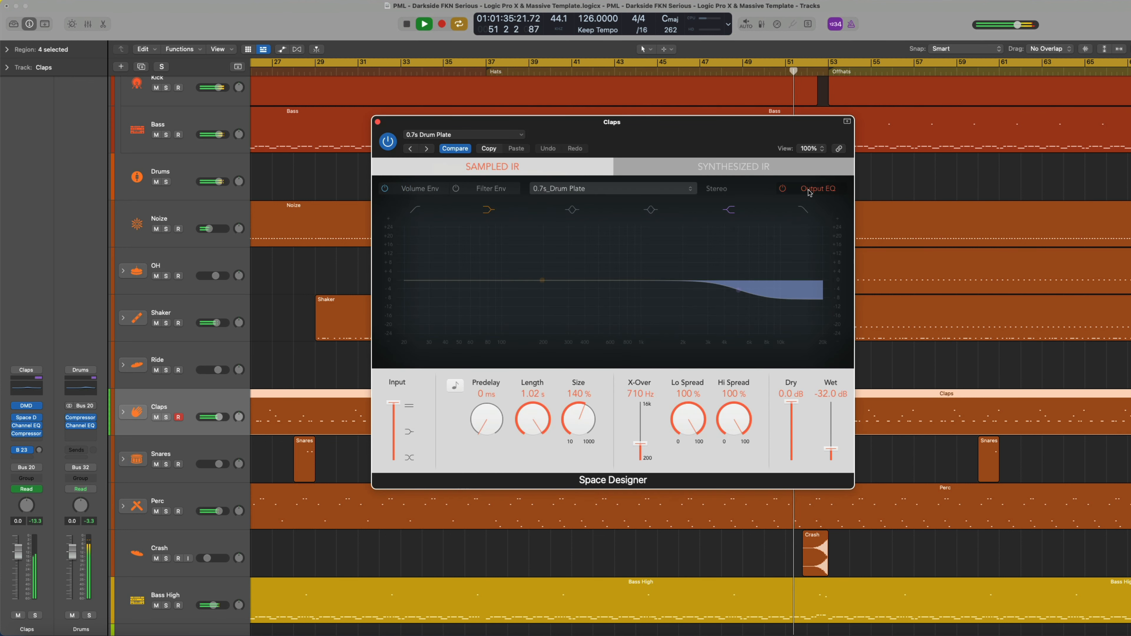
{"action": "left_click", "coordinate": [378, 122]}
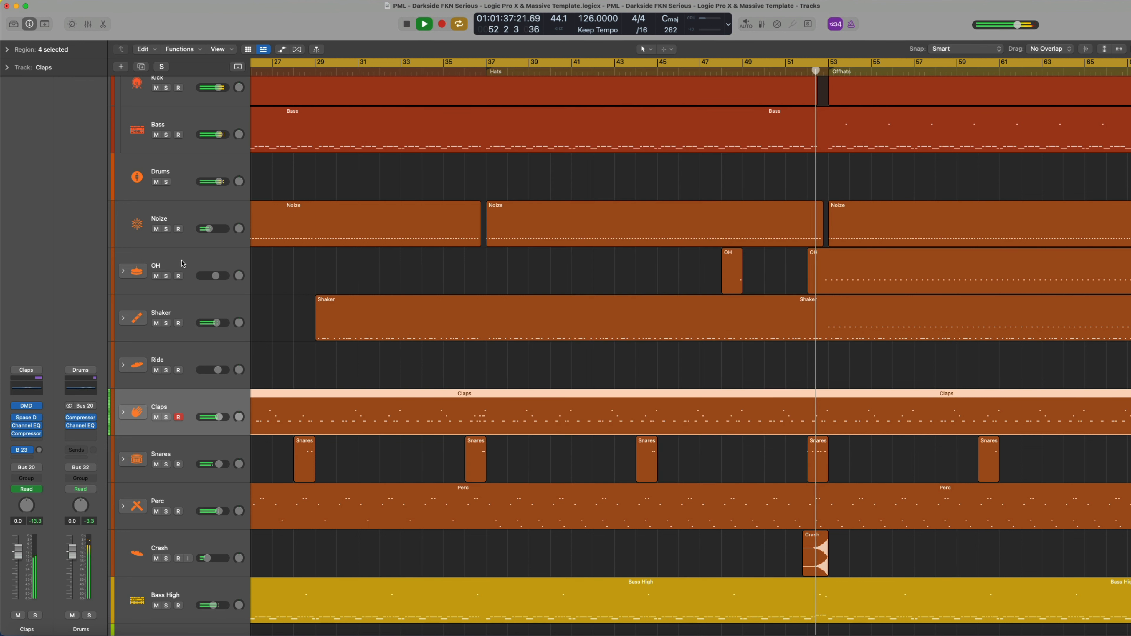
{"action": "left_click", "coordinate": [28, 435]}
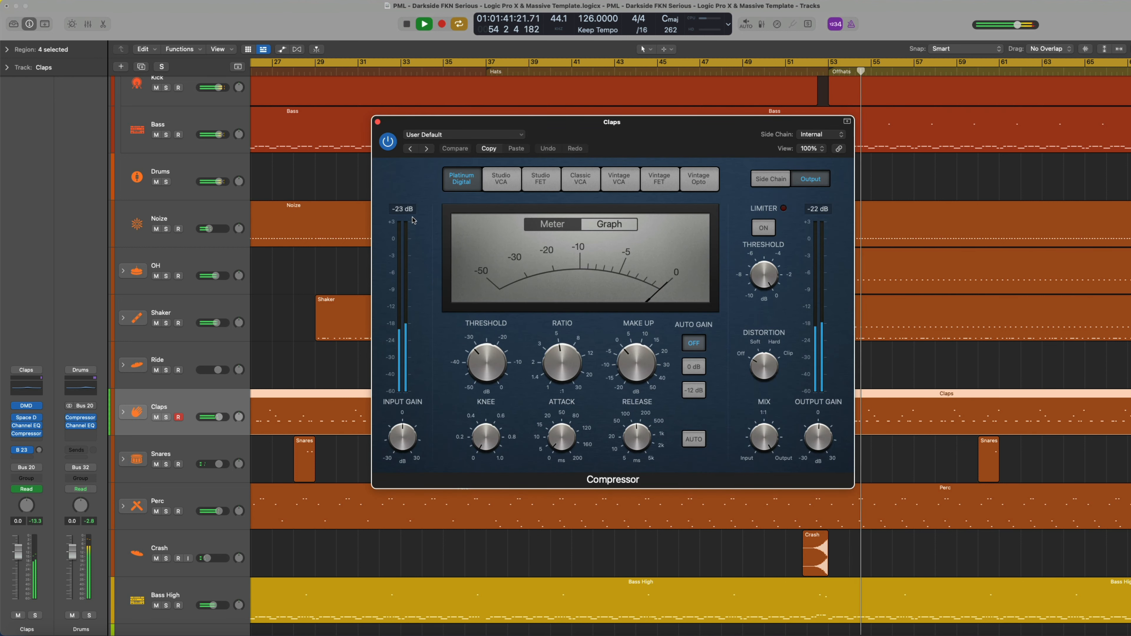
{"action": "left_click", "coordinate": [378, 122]}
Step: Open the Shaker region spanning the Offhats section in the Piano Roll to view its notes
{"action": "left_click", "coordinate": [297, 284]}
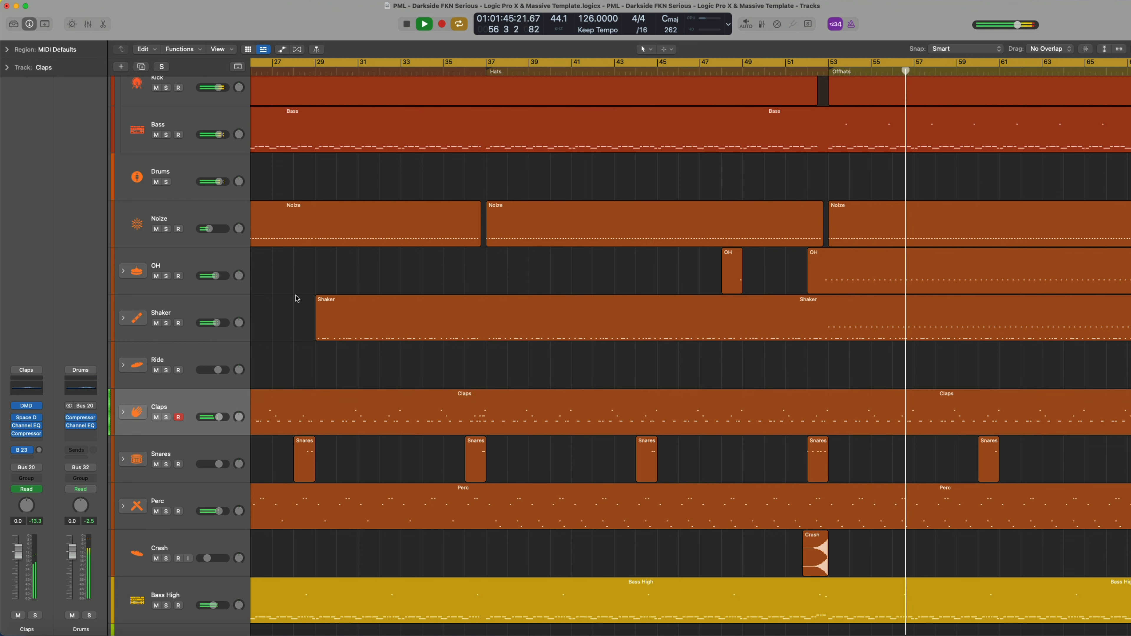
{"action": "key", "text": "z"}
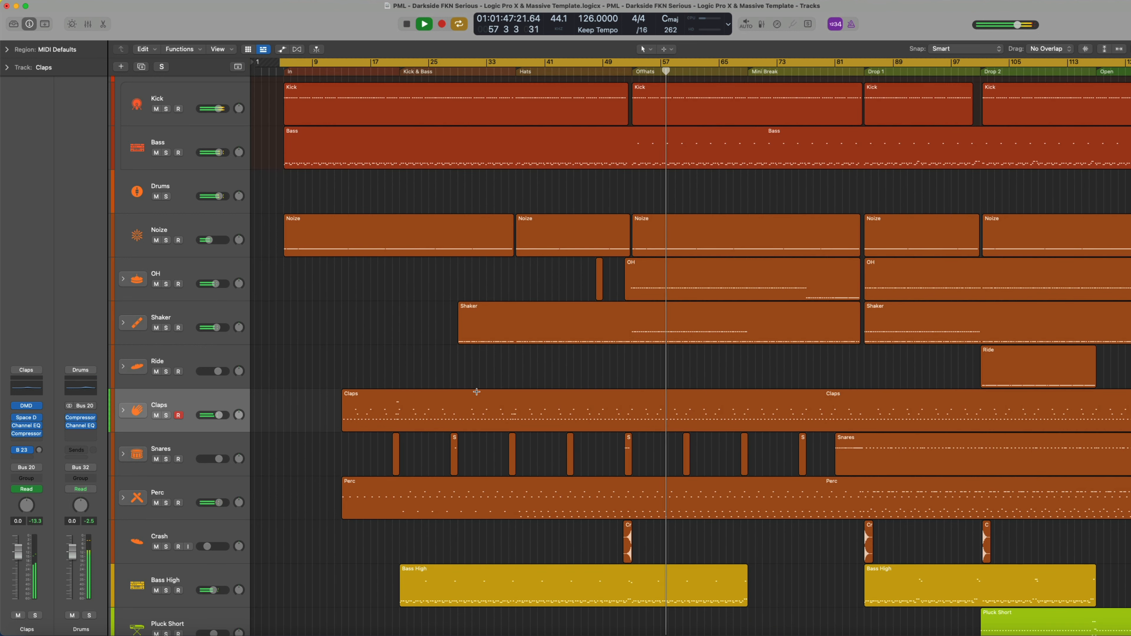
{"action": "left_click", "coordinate": [678, 321]}
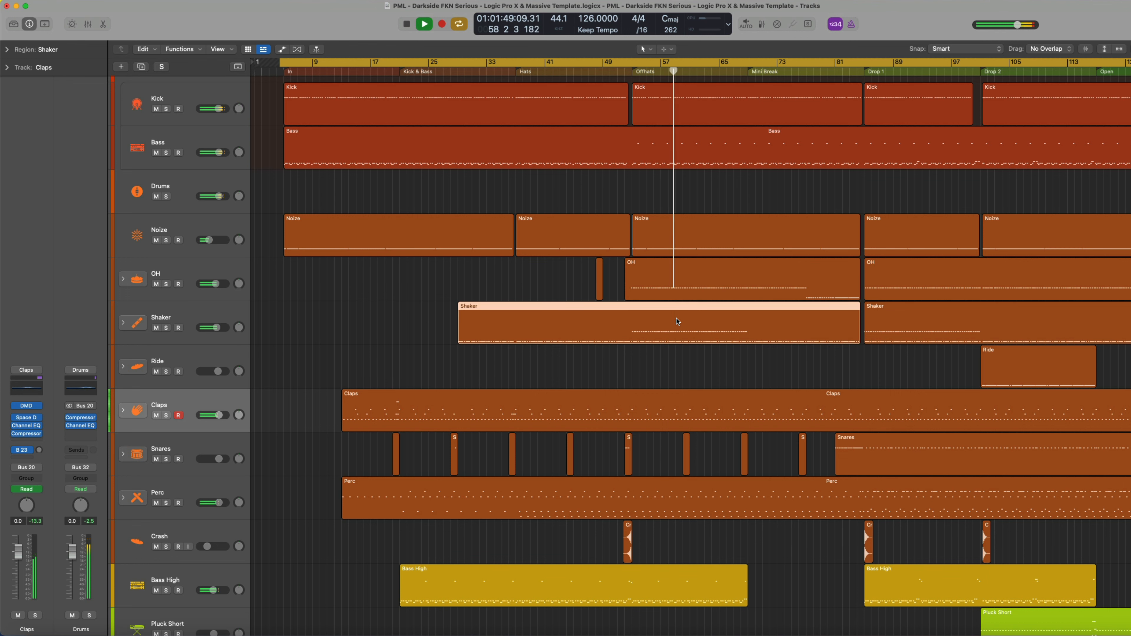
{"action": "double_click", "coordinate": [677, 321]}
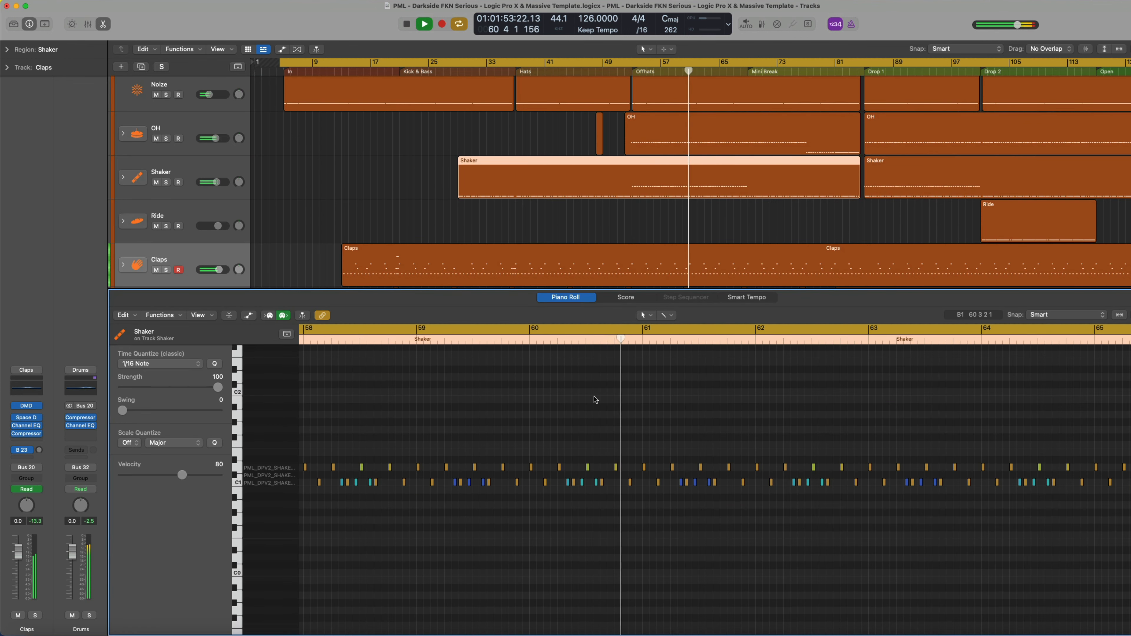
Step: View the Main Lead region's notes in the Piano Roll with Catch Playhead turned on
{"action": "key", "text": "p"}
{"action": "scroll", "coordinate": [668, 446], "scroll_direction": "down", "scroll_amount": 2}
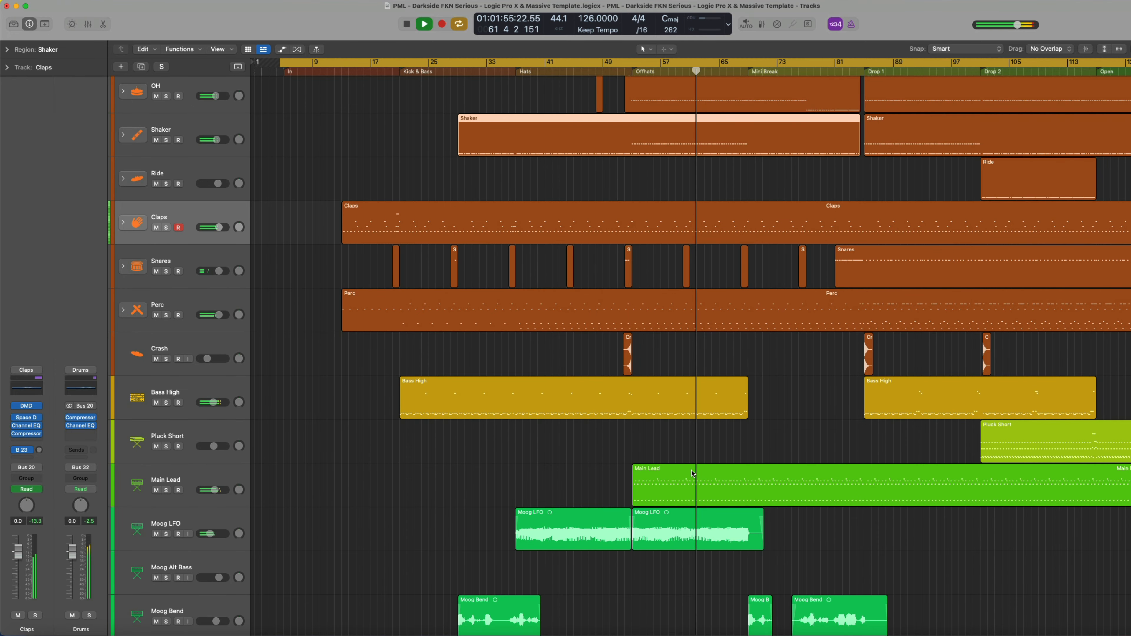
{"action": "double_click", "coordinate": [692, 474]}
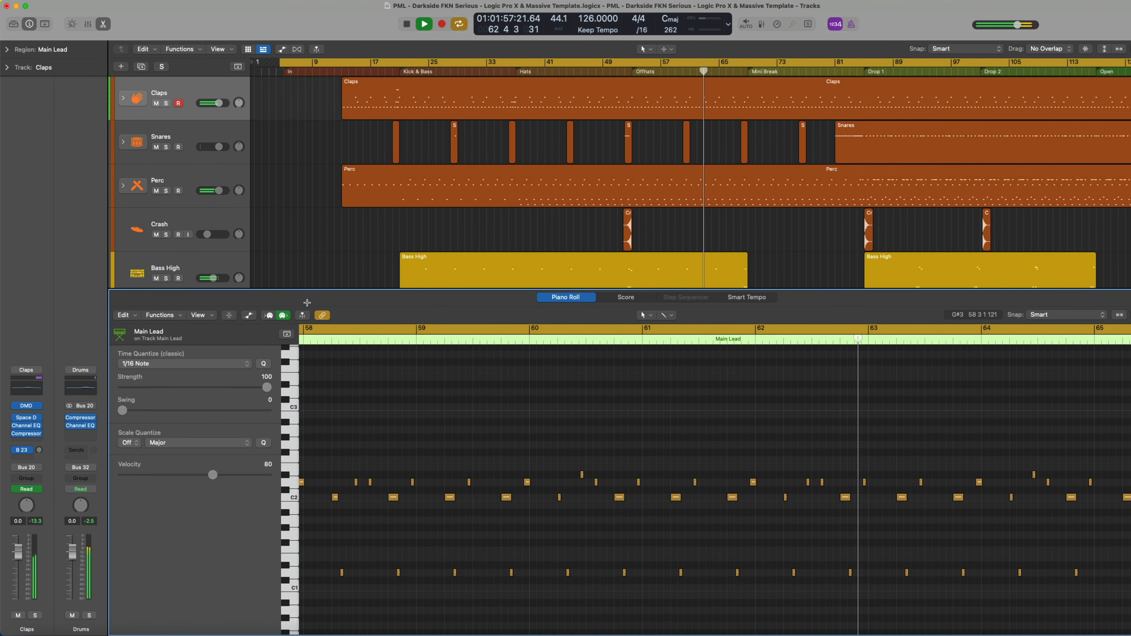
{"action": "left_click", "coordinate": [302, 315]}
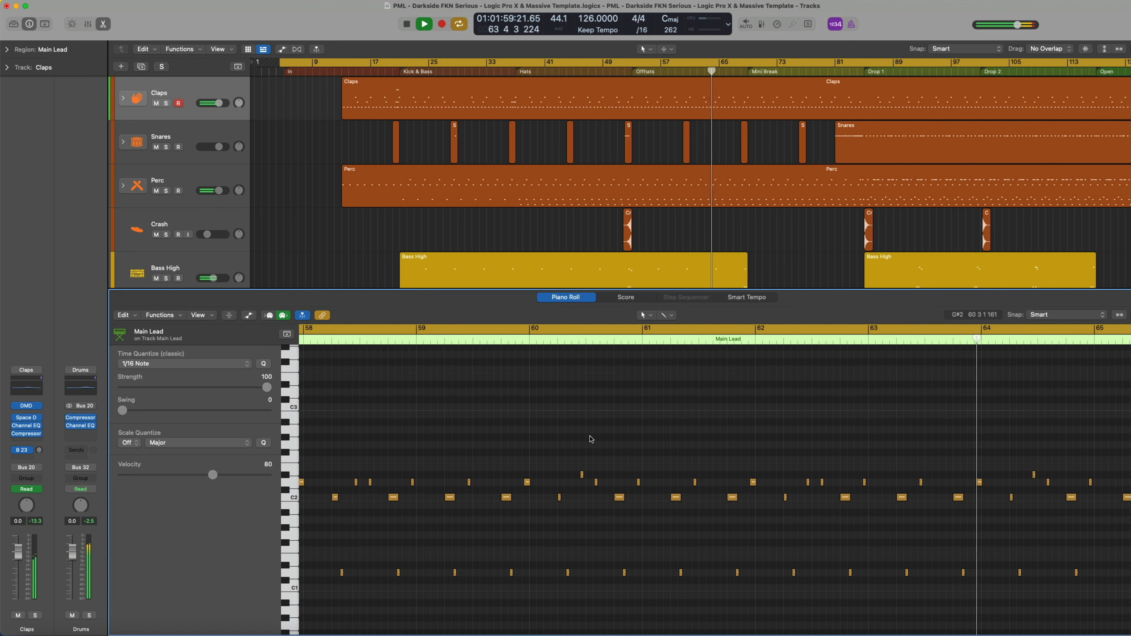
{"action": "key", "text": "p"}
Step: Examine the waveforms of the second Moog LFO region and the short Moog Bend region at the Mini Break in the audio editor
{"action": "double_click", "coordinate": [698, 396]}
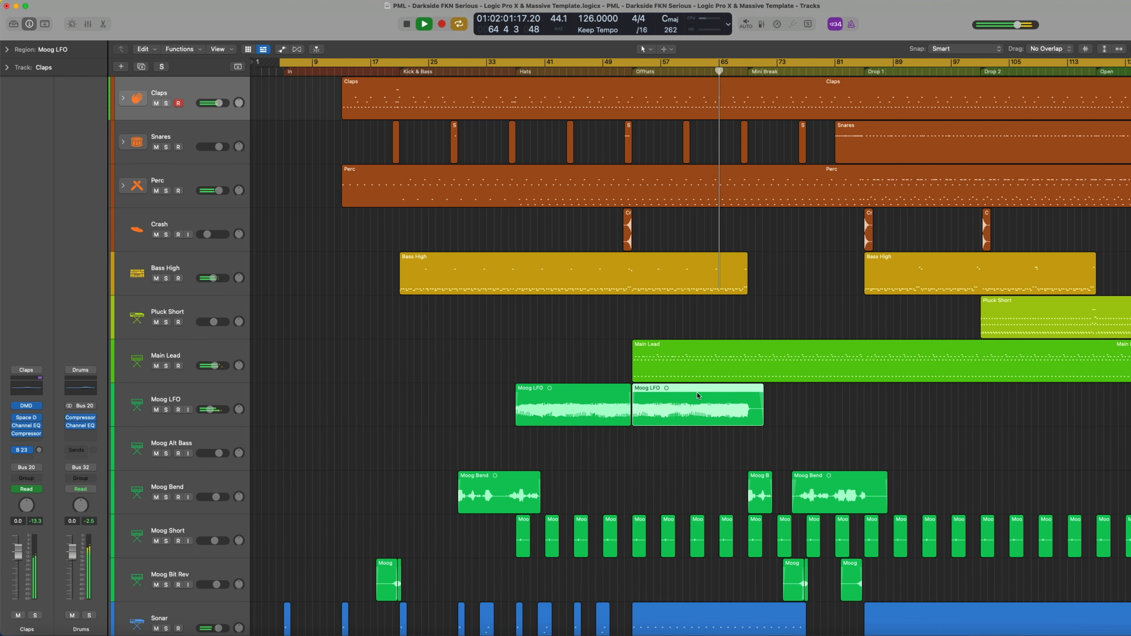
{"action": "left_click", "coordinate": [294, 315]}
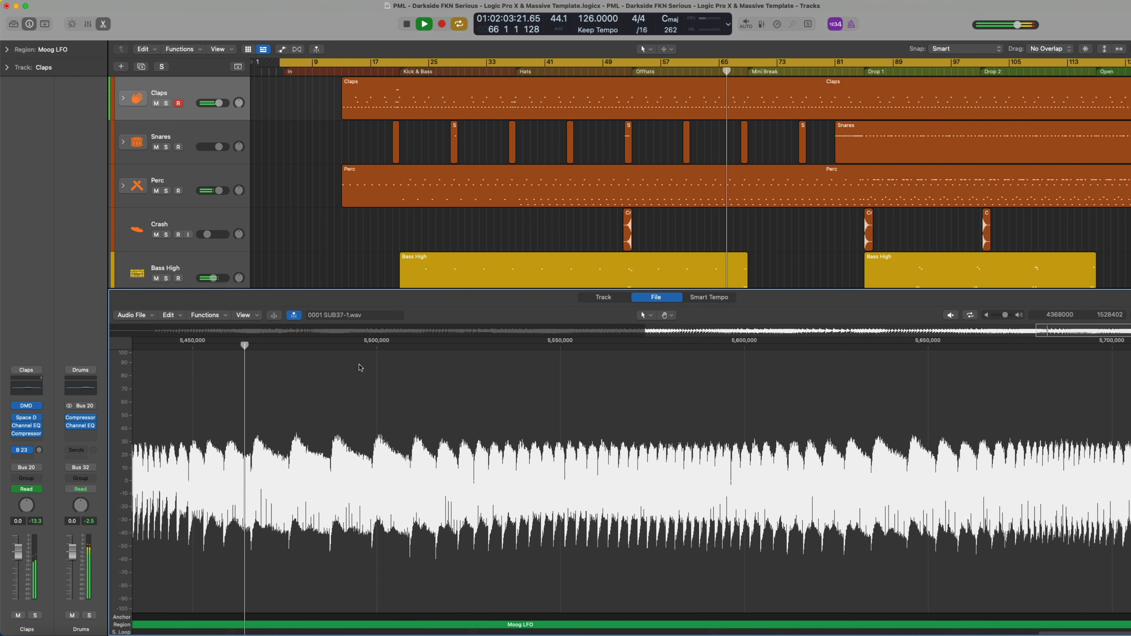
{"action": "left_click", "coordinate": [604, 298]}
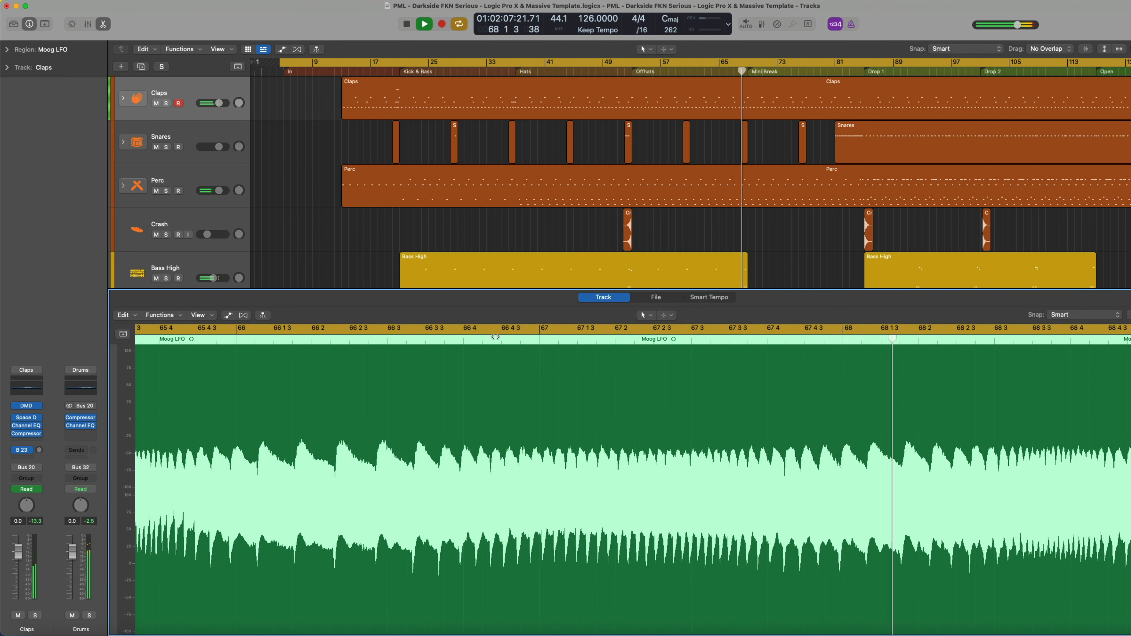
{"action": "key", "text": "e"}
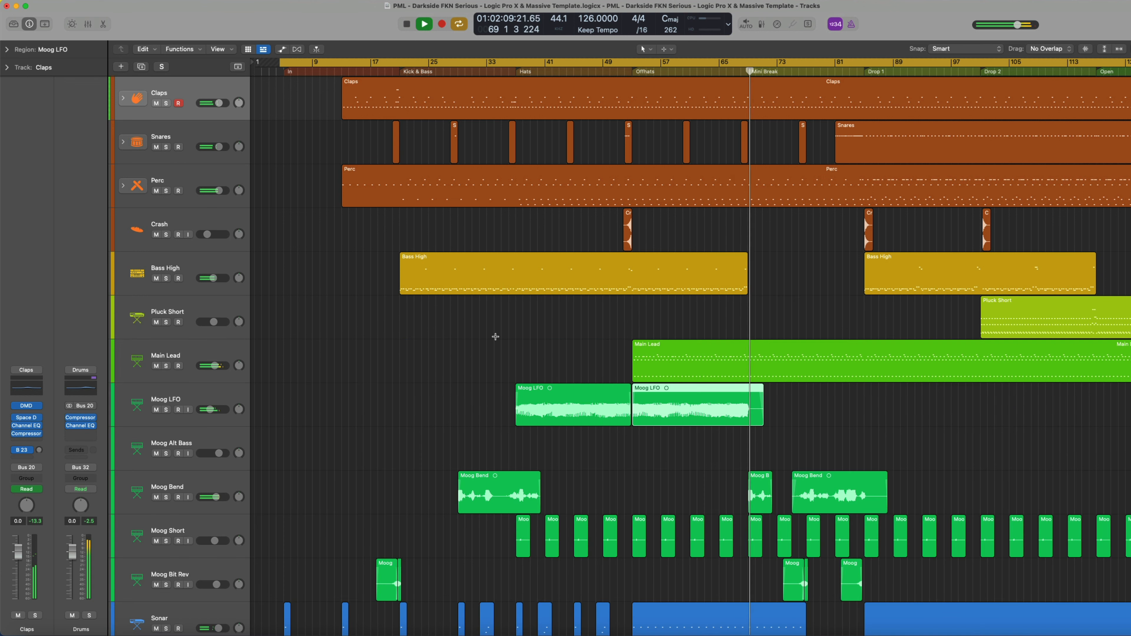
{"action": "double_click", "coordinate": [750, 491]}
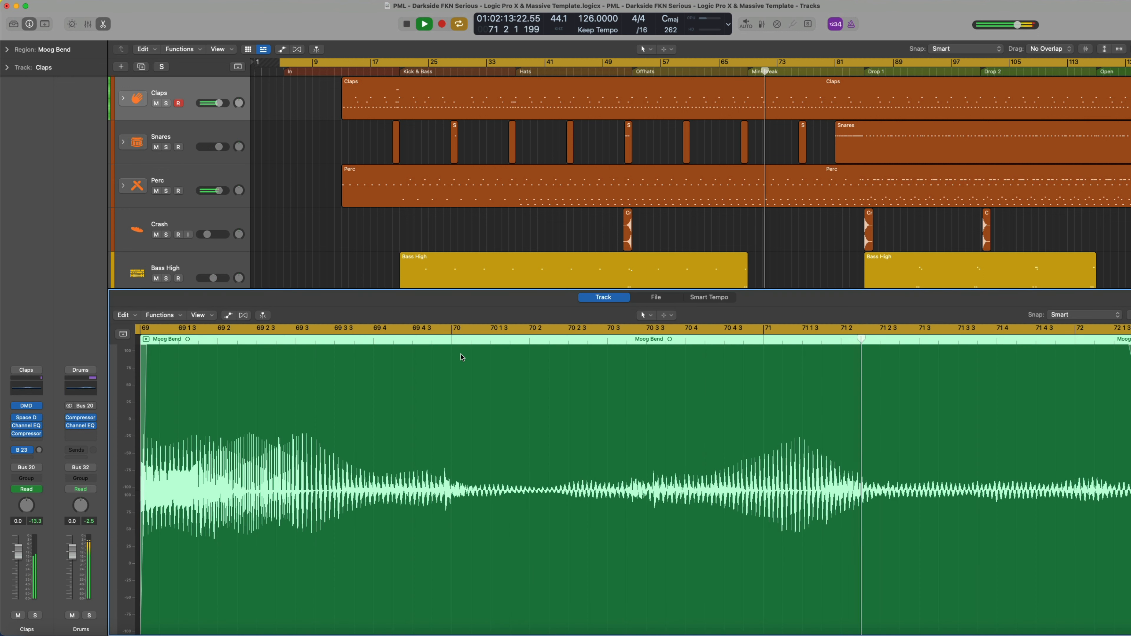
{"action": "key", "text": "e"}
Step: Inspect the Overdrive settings and the Inst 1 side-chained Compressor on the Main Lead track
{"action": "scroll", "coordinate": [462, 359], "scroll_direction": "down", "scroll_amount": 2}
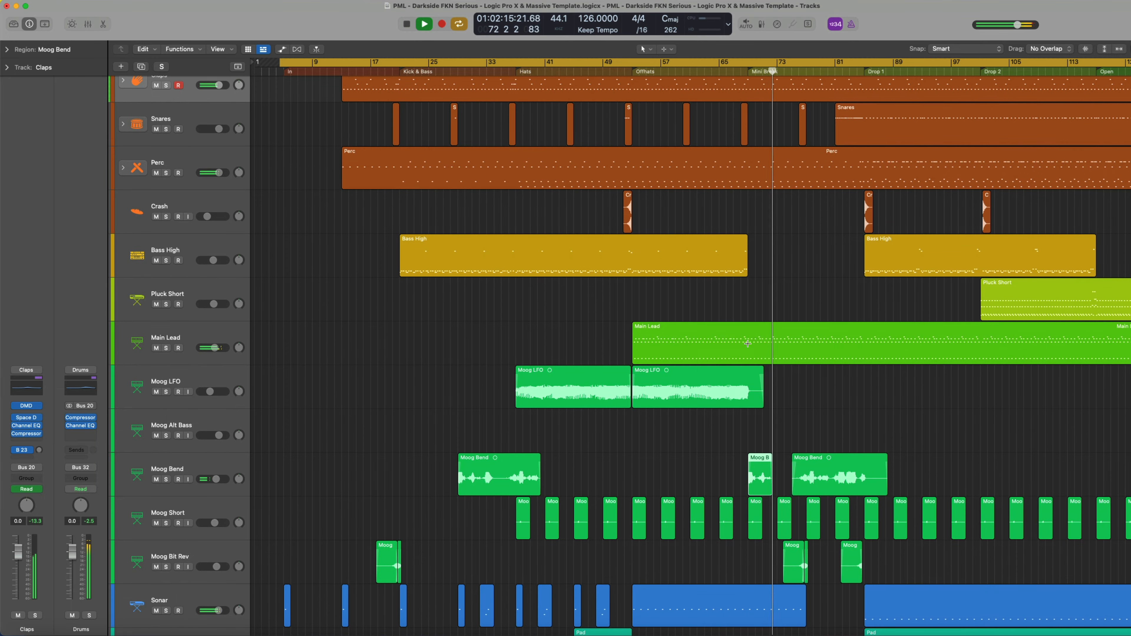
{"action": "scroll", "coordinate": [765, 346], "scroll_direction": "right", "scroll_amount": 5}
{"action": "left_click", "coordinate": [193, 338]}
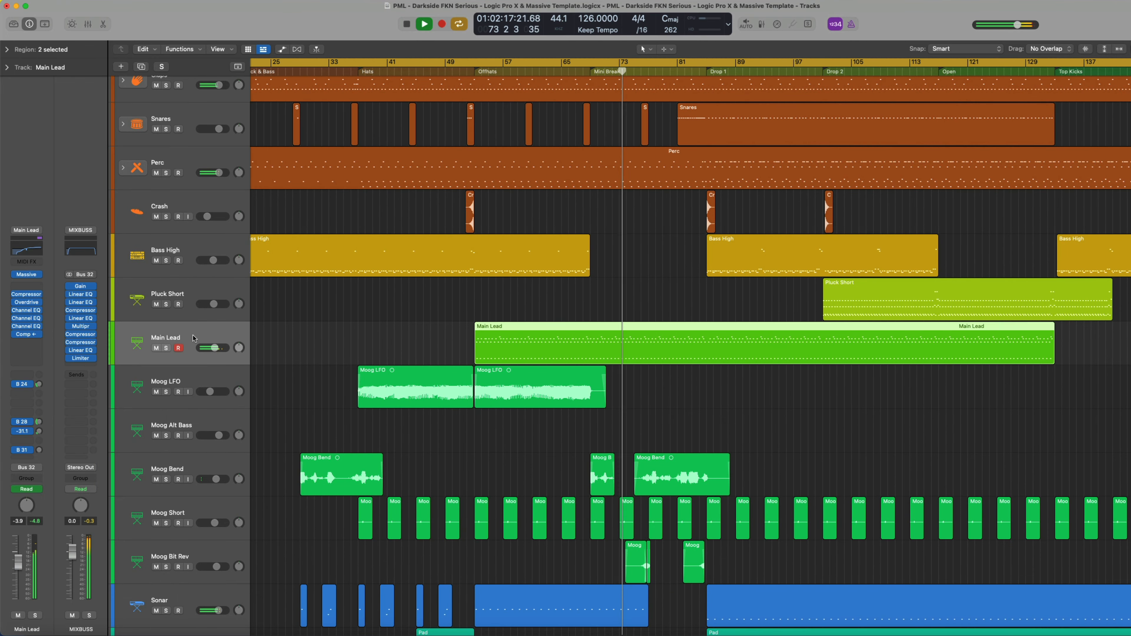
{"action": "left_click", "coordinate": [26, 303]}
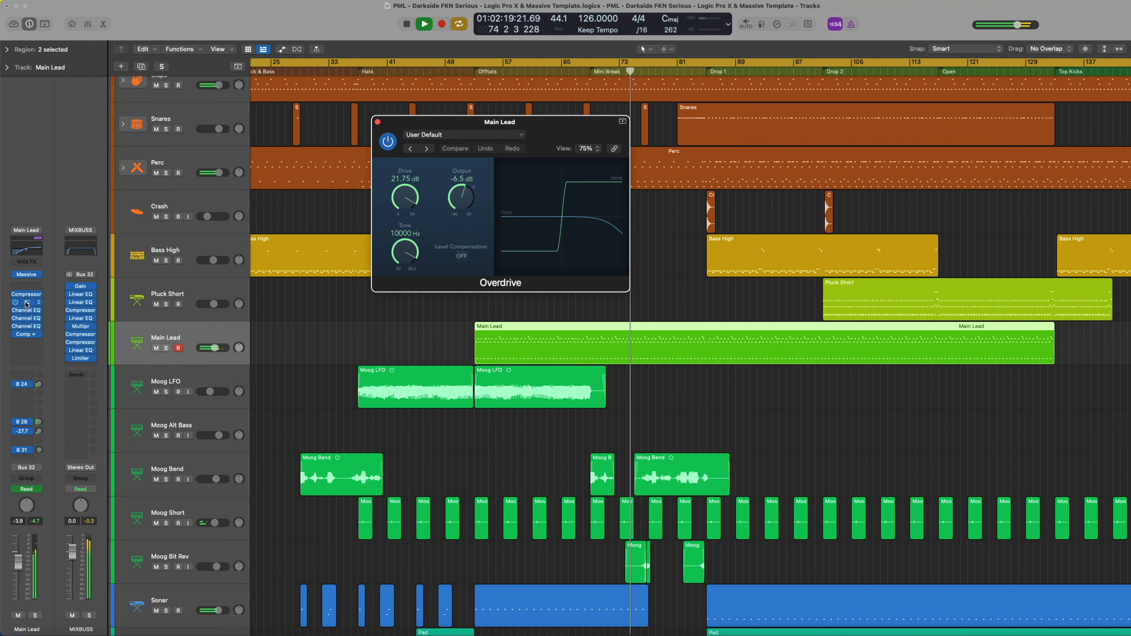
{"action": "left_click", "coordinate": [27, 334]}
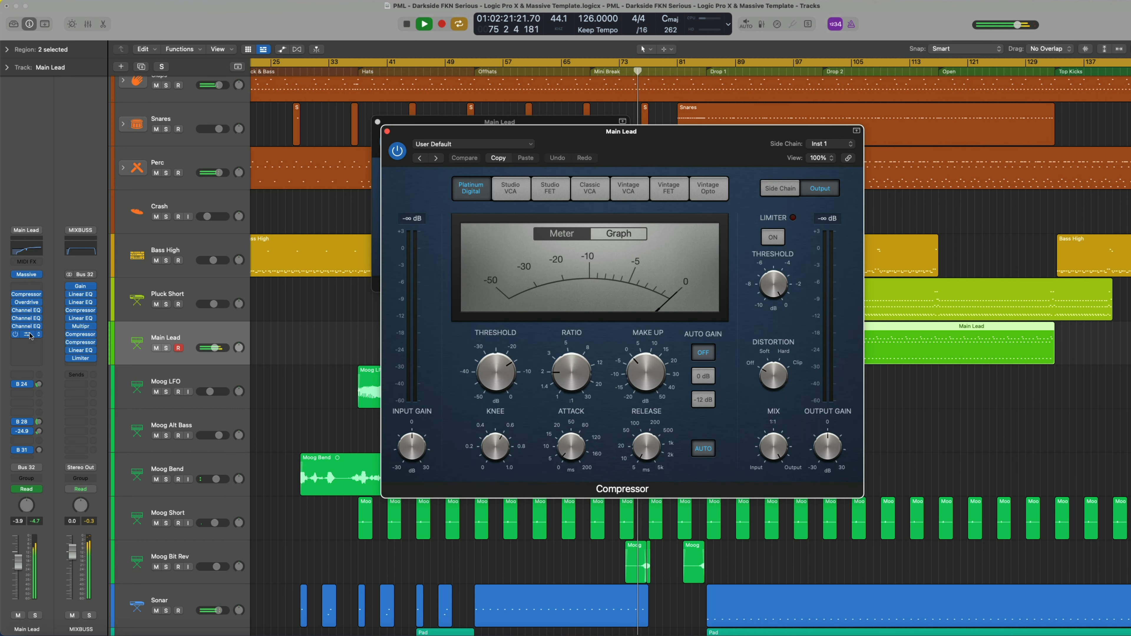
{"action": "left_click_drag", "start_coordinate": [569, 146], "coordinate": [445, 111]}
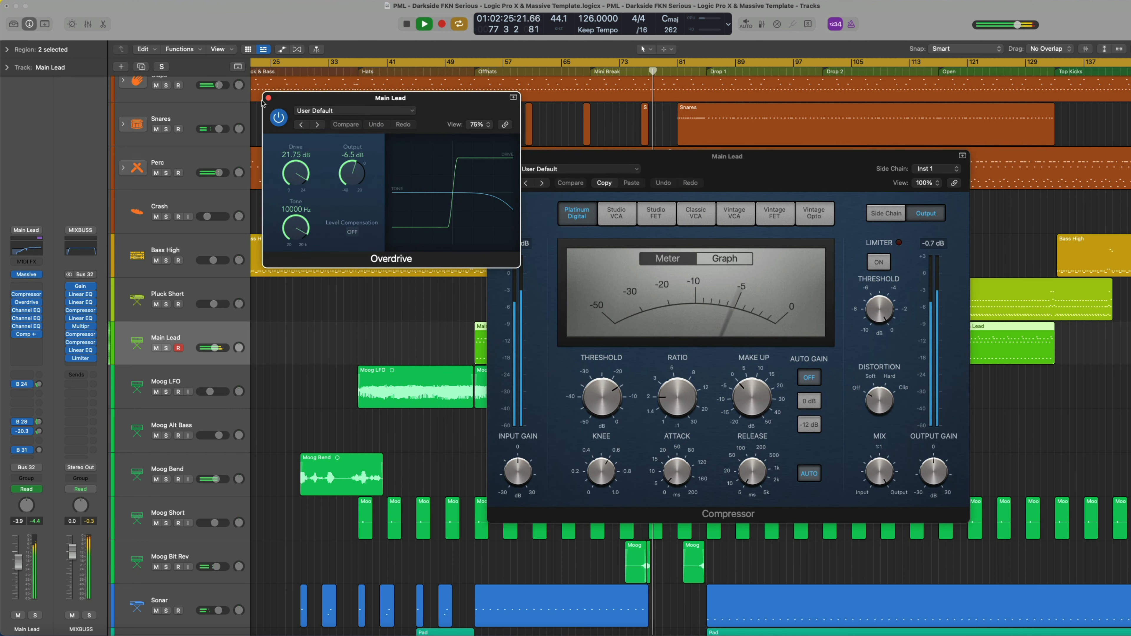
{"action": "left_click", "coordinate": [268, 97]}
{"action": "left_click", "coordinate": [492, 156]}
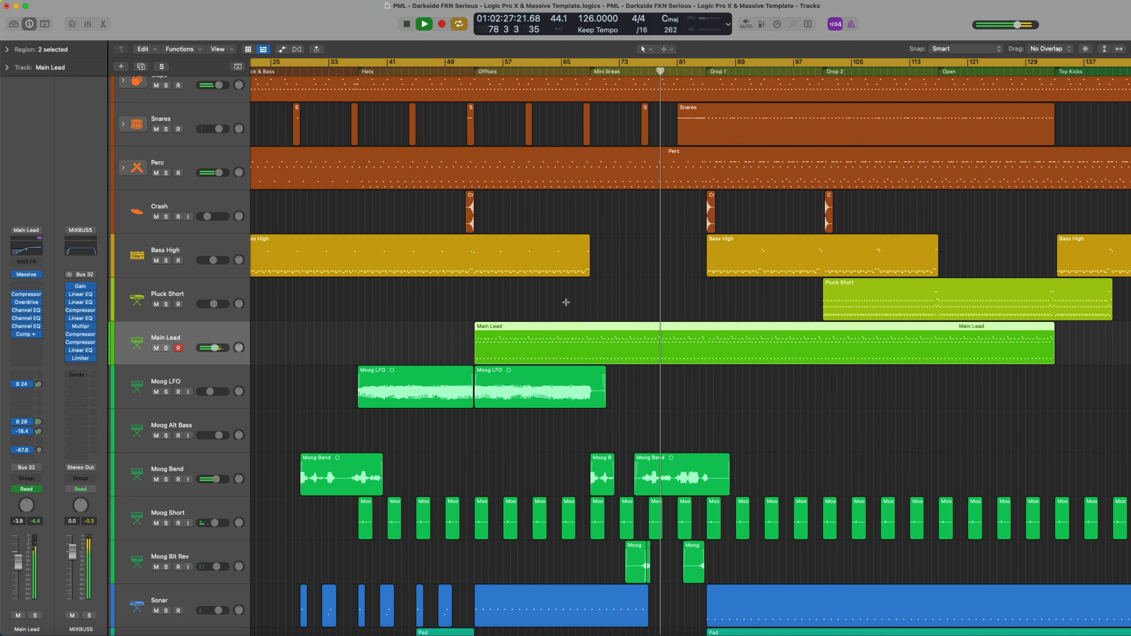
Step: Review the Vox Ahh Notes and Vox Ahh channel strips and view the waveform of the Vox Ahh region at Drop 1
{"action": "scroll", "coordinate": [566, 302], "scroll_direction": "down", "scroll_amount": 10}
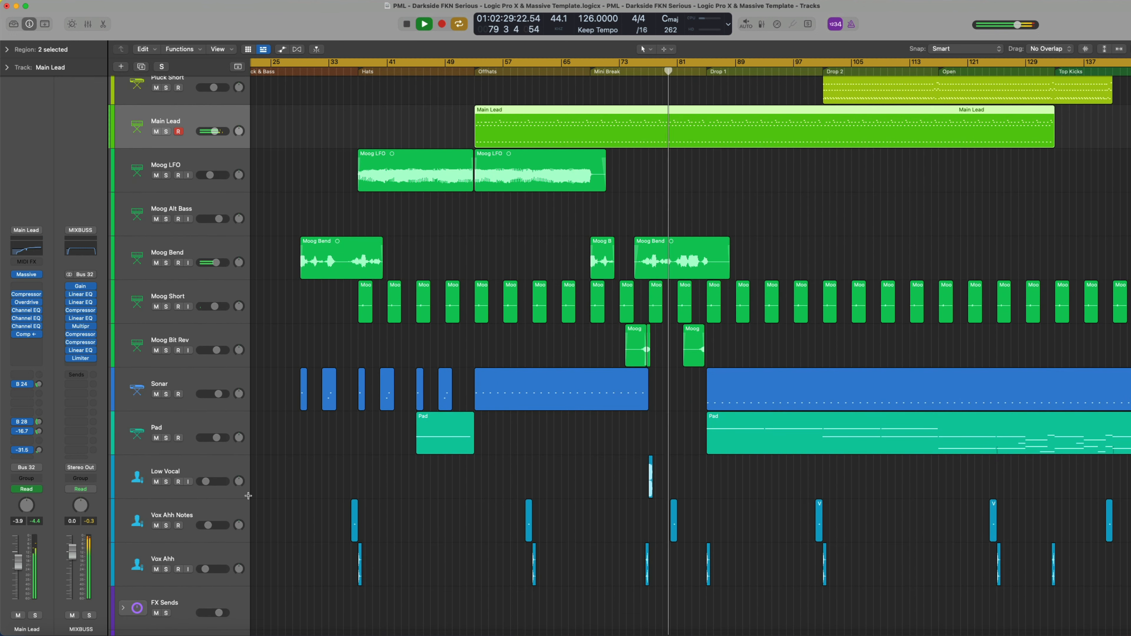
{"action": "left_click", "coordinate": [217, 512]}
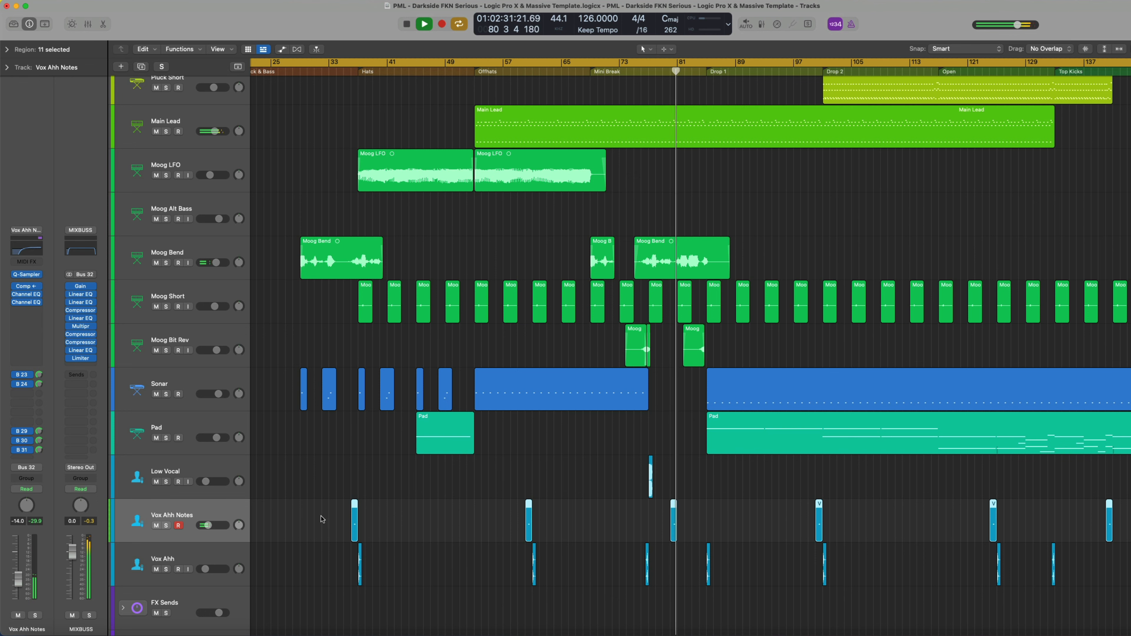
{"action": "scroll", "coordinate": [530, 518], "scroll_direction": "down", "scroll_amount": 2}
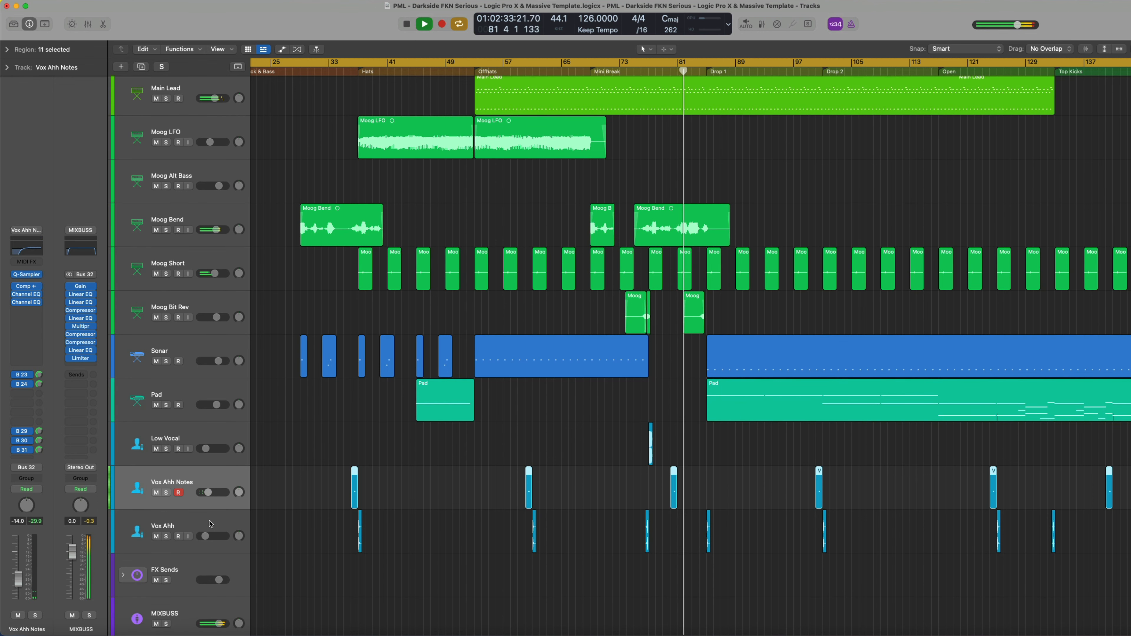
{"action": "left_click", "coordinate": [211, 524]}
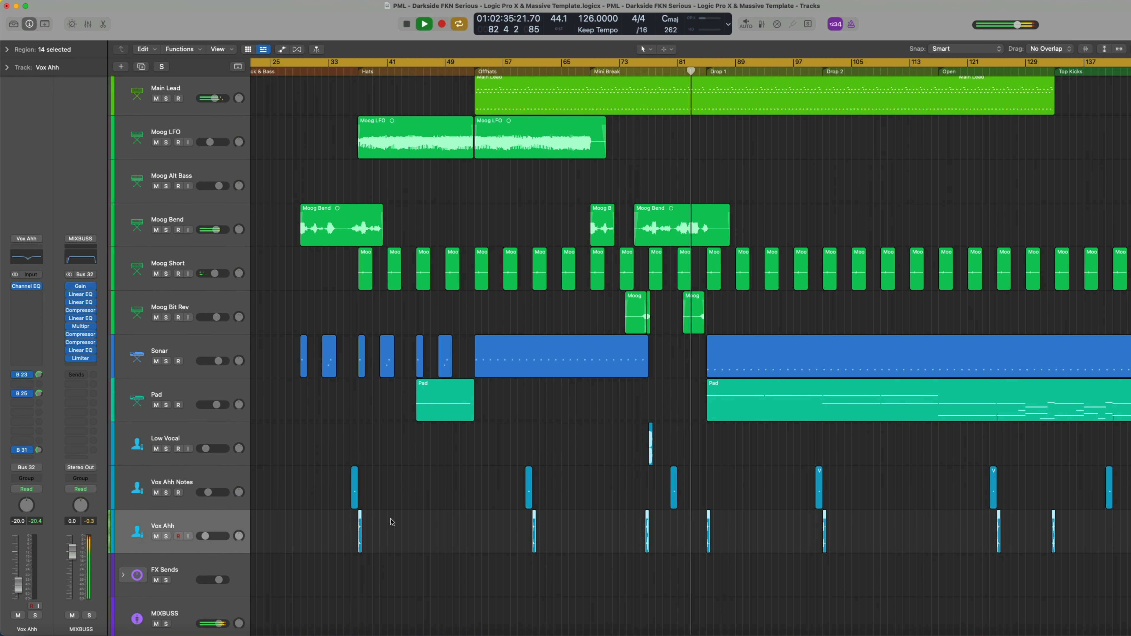
{"action": "double_click", "coordinate": [709, 525]}
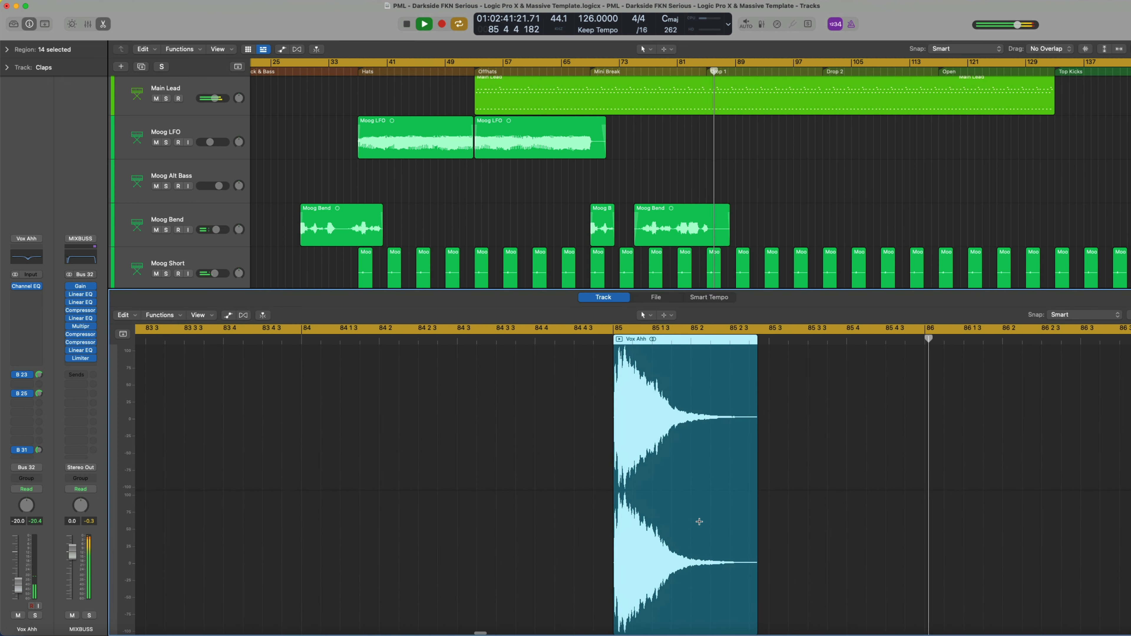
{"action": "key", "text": "e"}
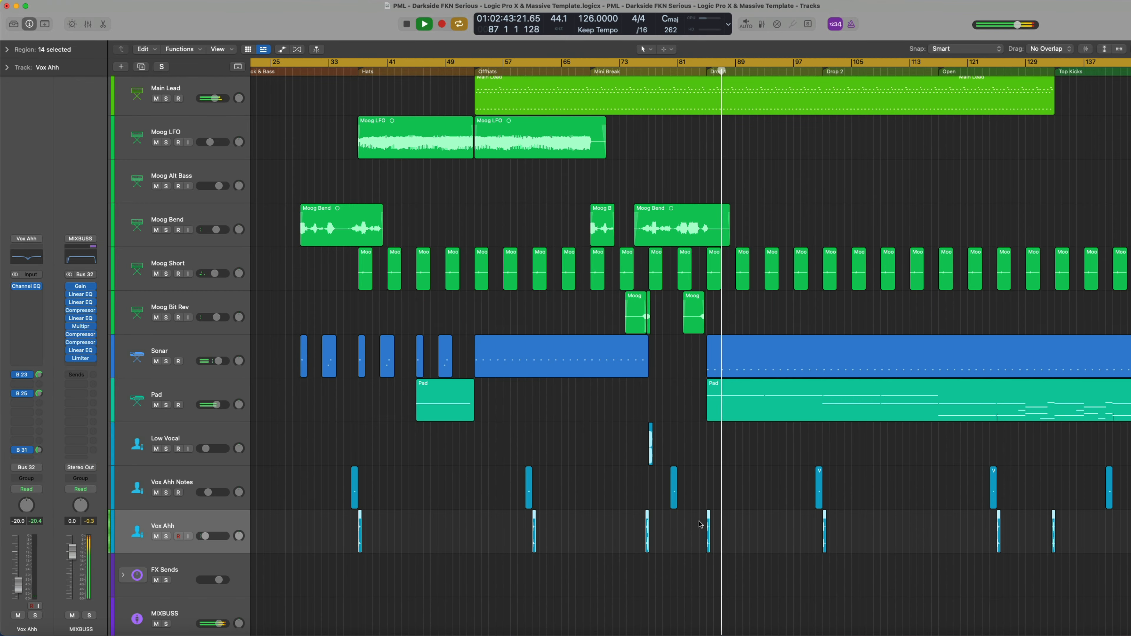
Step: Show the Mixer and expand the OH, Shaker and Claps stacks to examine their individual sample channels, then collapse them
{"action": "scroll", "coordinate": [599, 475], "scroll_direction": "up", "scroll_amount": 1}
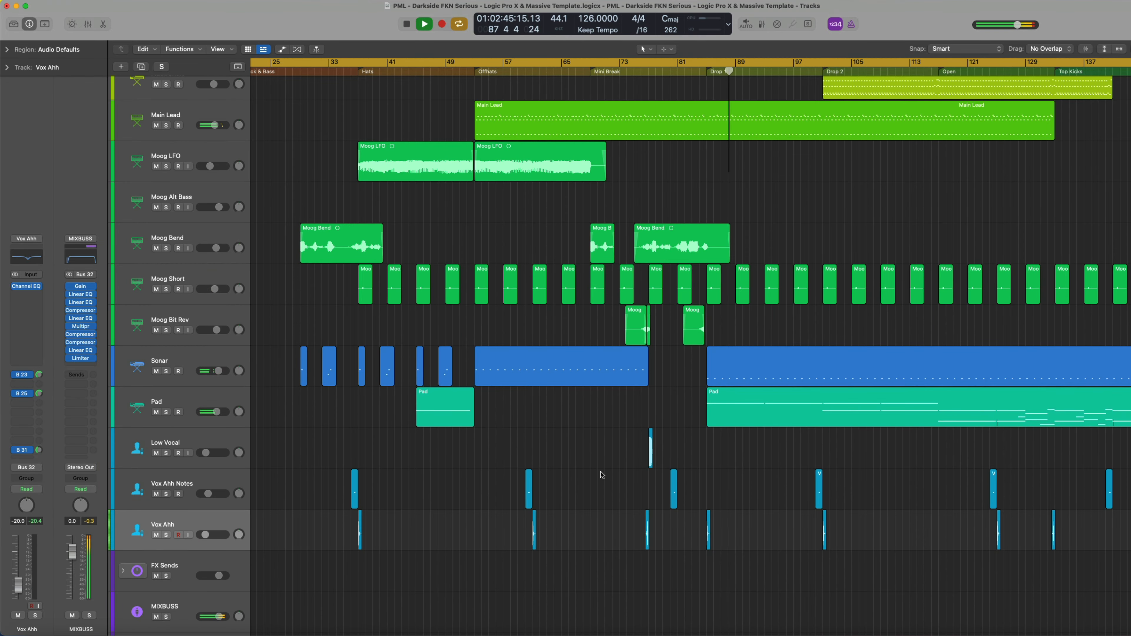
{"action": "key", "text": "x"}
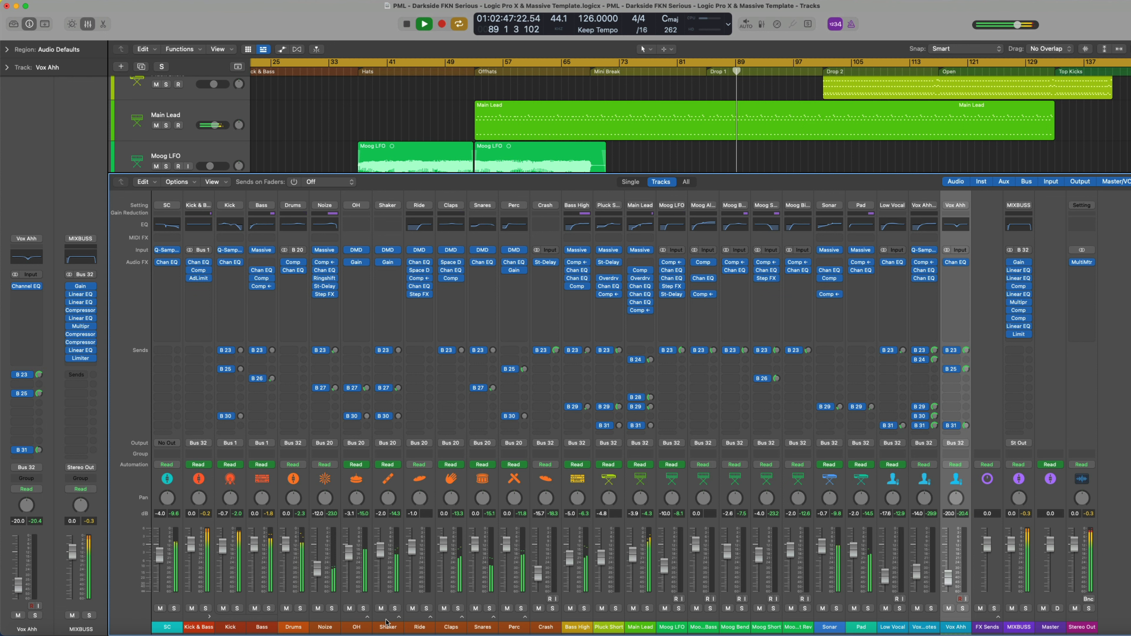
{"action": "left_click", "coordinate": [398, 617]}
{"action": "left_click", "coordinate": [367, 617]}
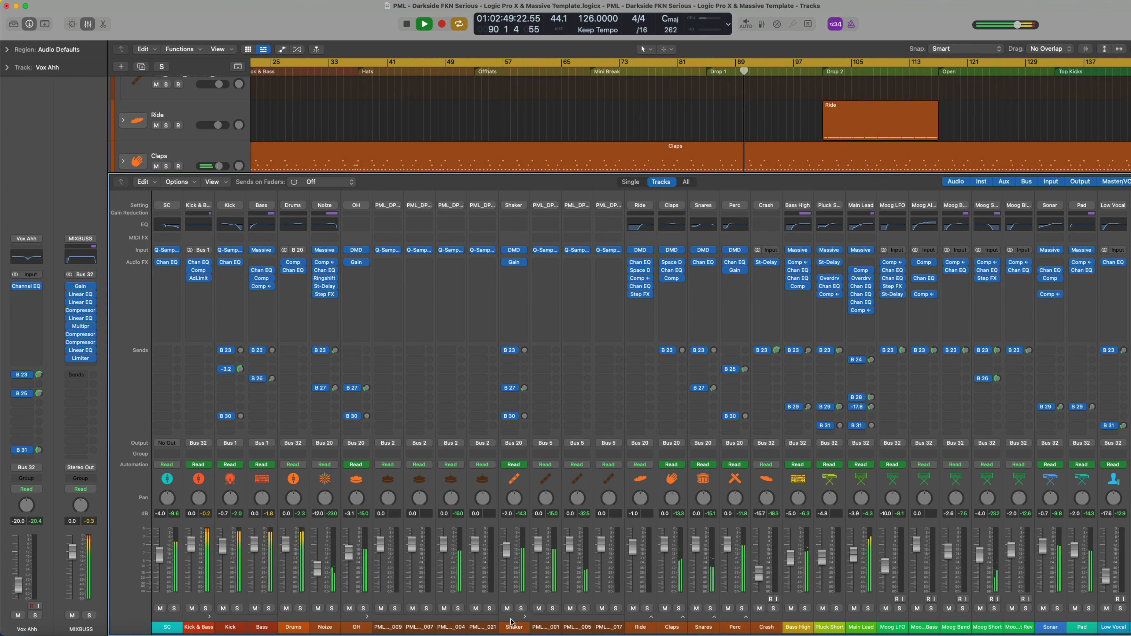
{"action": "left_click", "coordinate": [682, 618]}
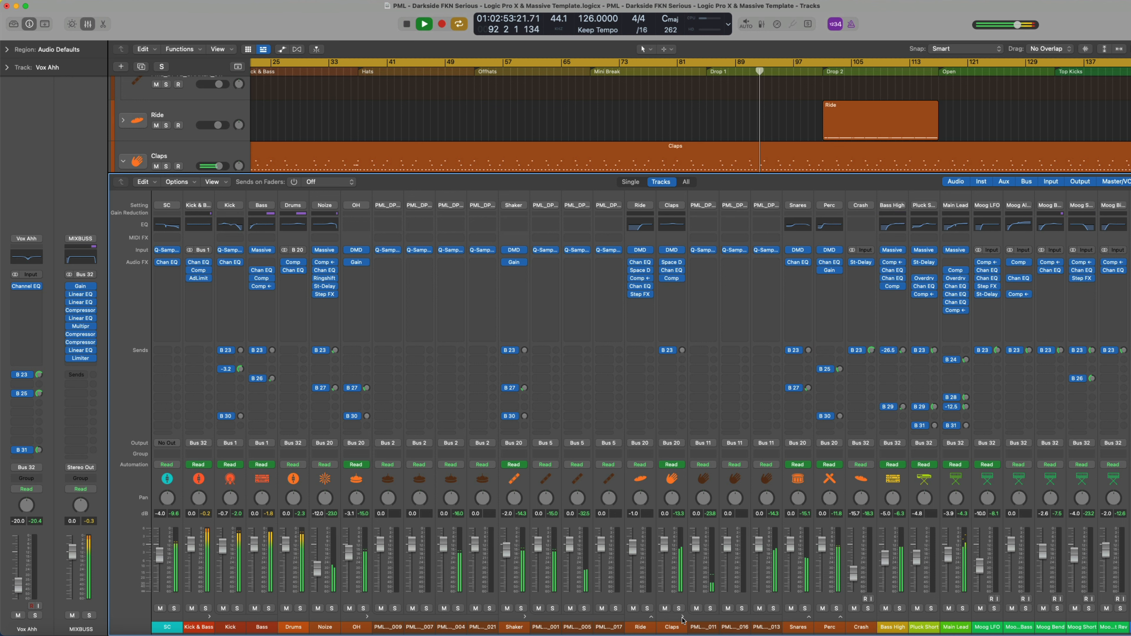
{"action": "left_click", "coordinate": [366, 617]}
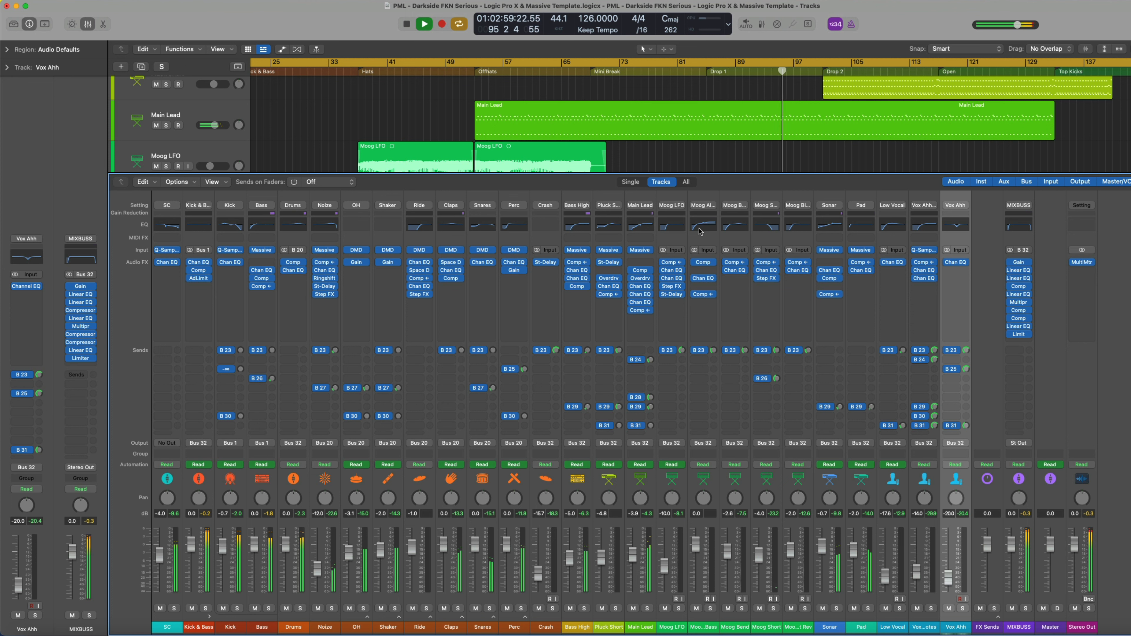
Step: Browse the Darkside folder of saved channel strip settings for the Moog Alt Bass and MIXBUSS channels
{"action": "left_click", "coordinate": [703, 206]}
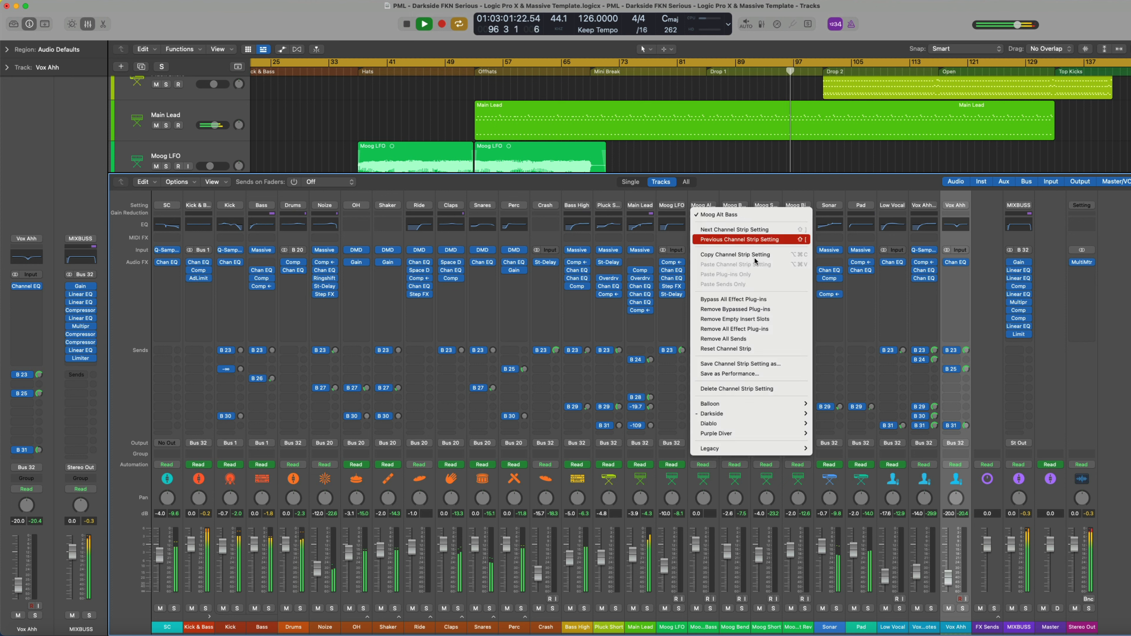
{"action": "mouse_move", "coordinate": [763, 413]}
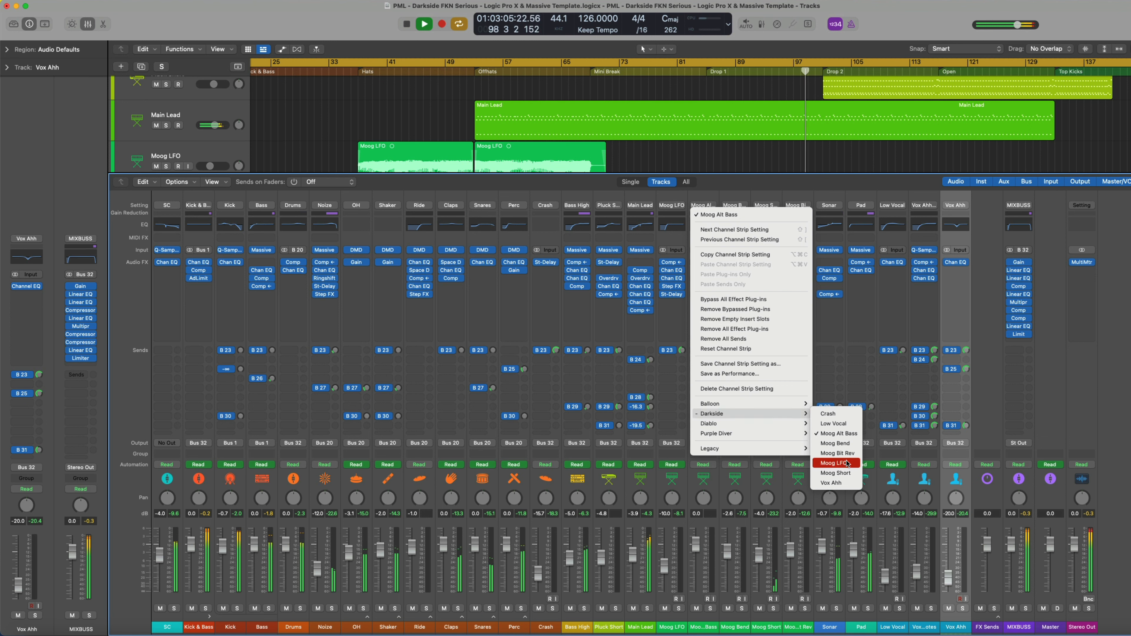
{"action": "left_click", "coordinate": [1038, 207]}
{"action": "left_click", "coordinate": [1025, 205]}
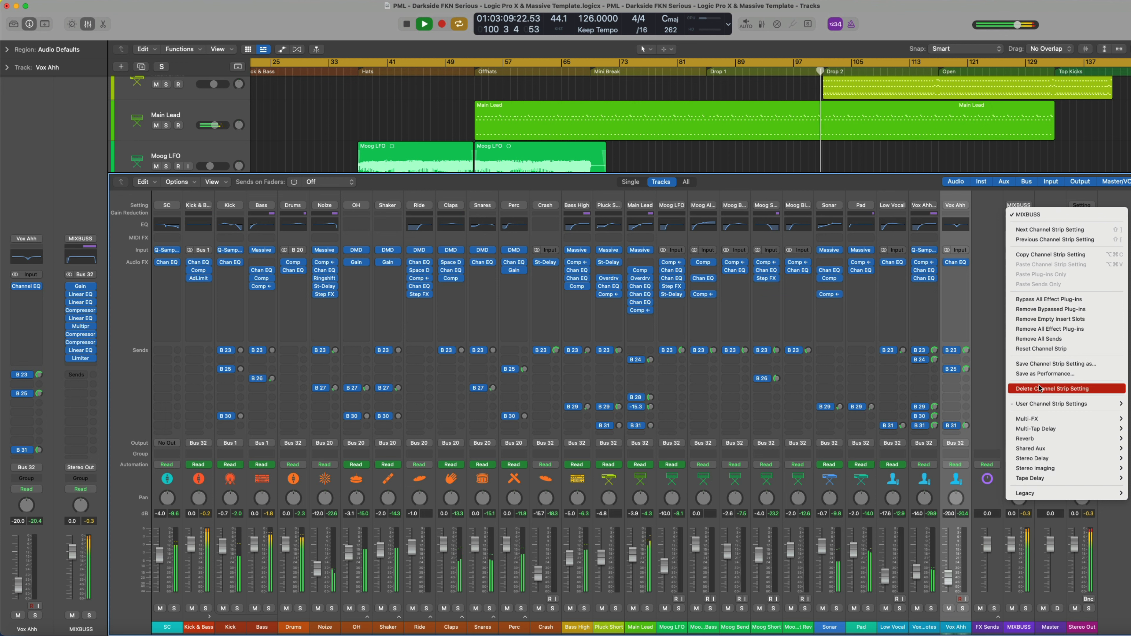
{"action": "mouse_move", "coordinate": [1041, 404]}
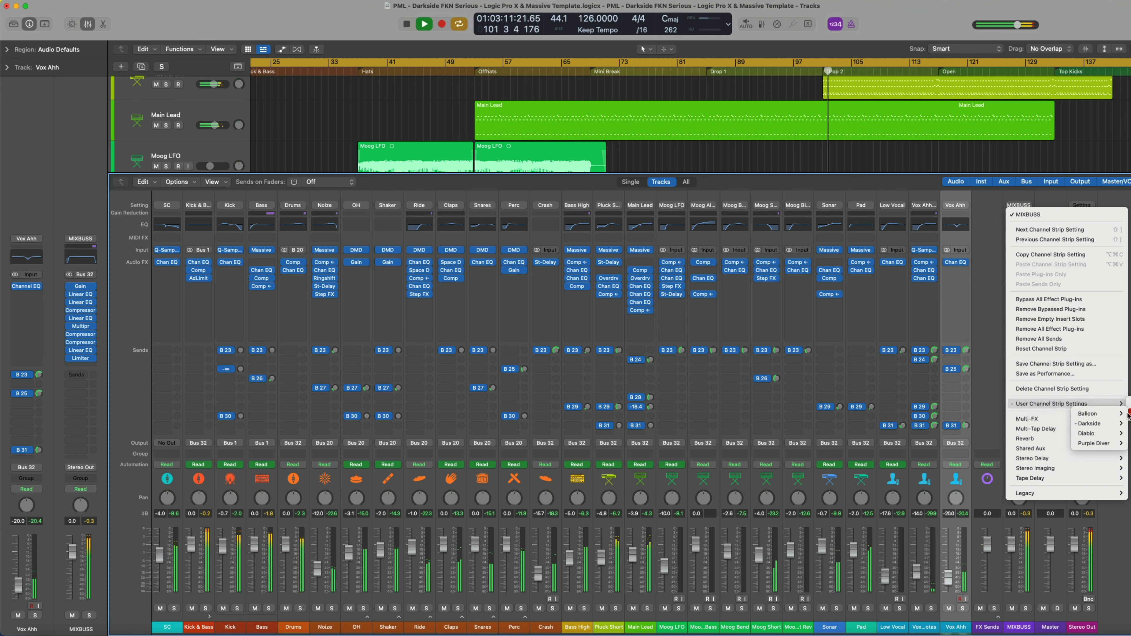
{"action": "mouse_move", "coordinate": [1110, 425]}
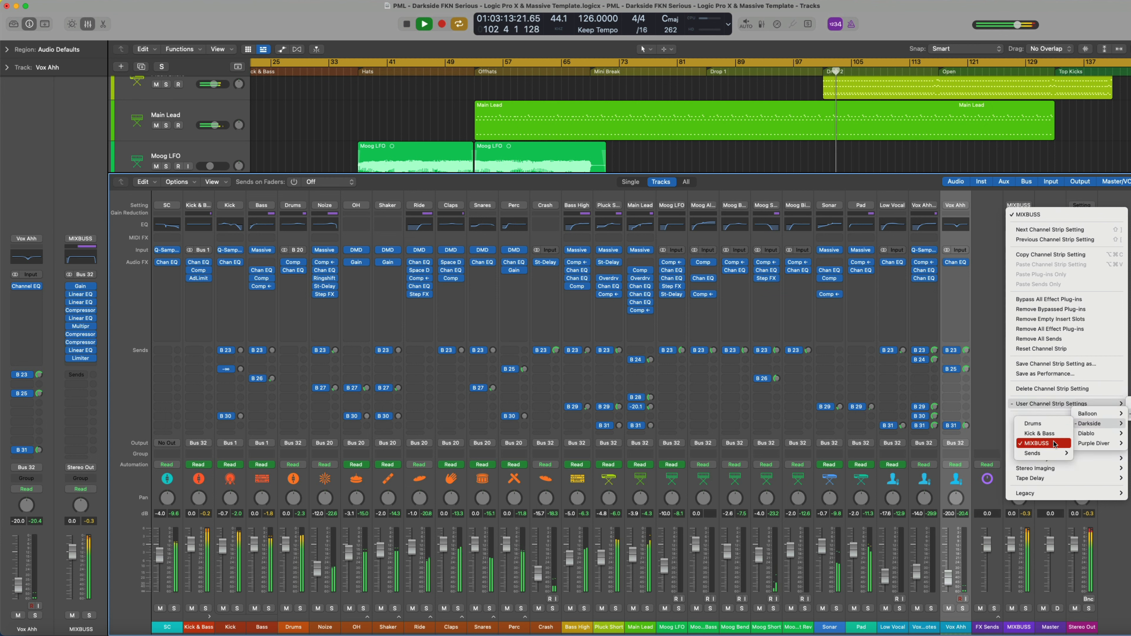
{"action": "mouse_move", "coordinate": [1054, 453]}
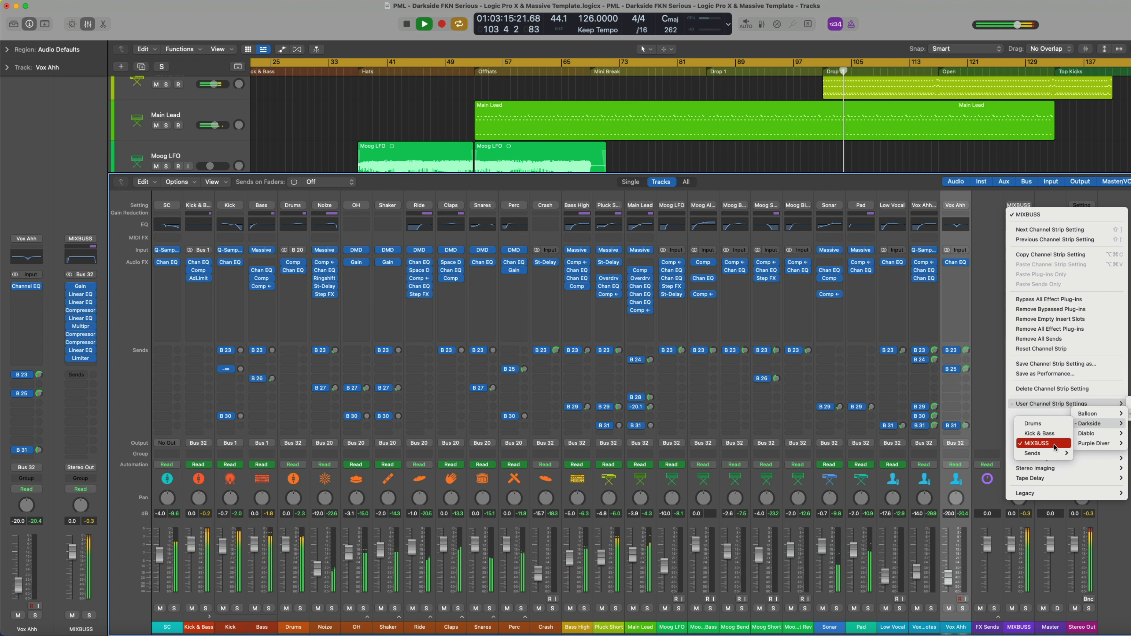
{"action": "left_click", "coordinate": [1051, 444]}
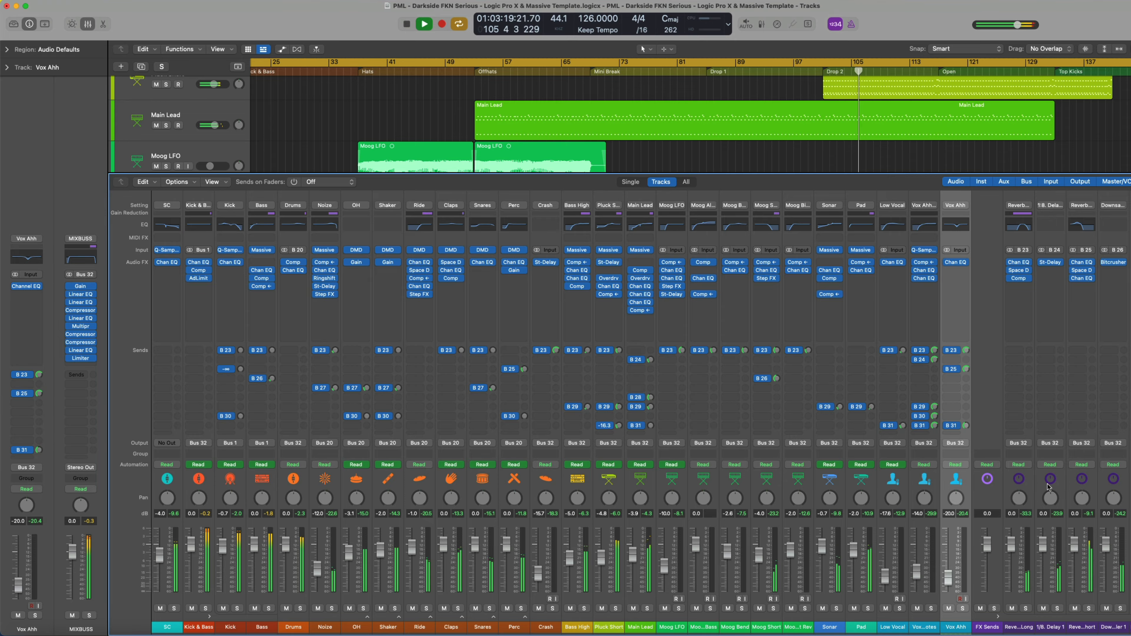
Step: Expand the FX Sends stack and review its reverb, delay and downsampler channels in the Mixer and the track list
{"action": "scroll", "coordinate": [1049, 486], "scroll_direction": "right", "scroll_amount": 6}
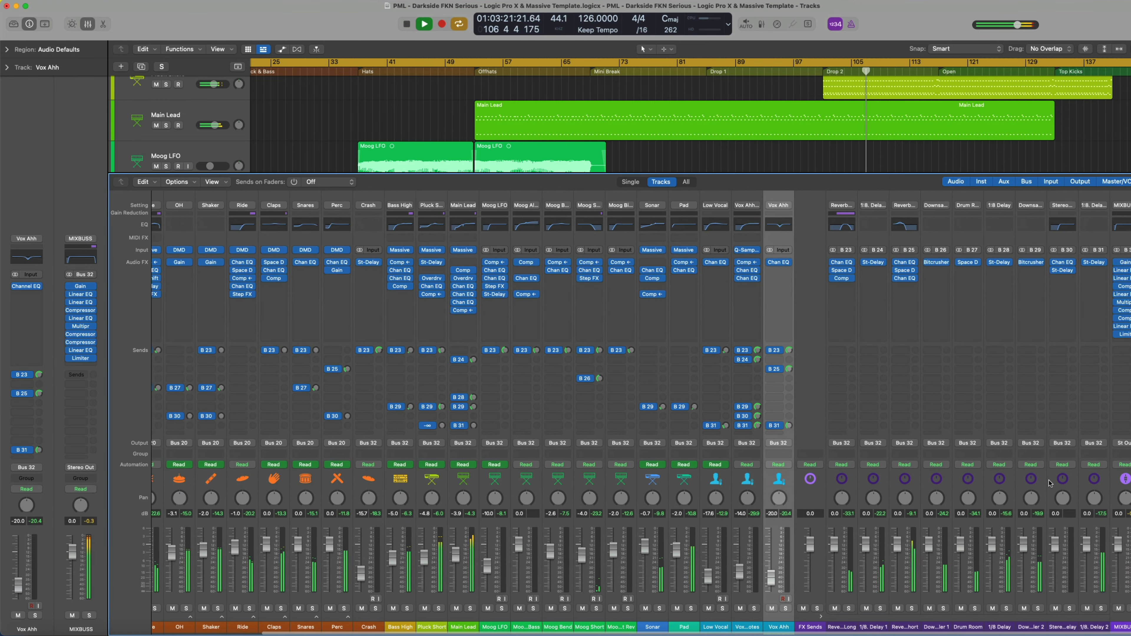
{"action": "key", "text": "x"}
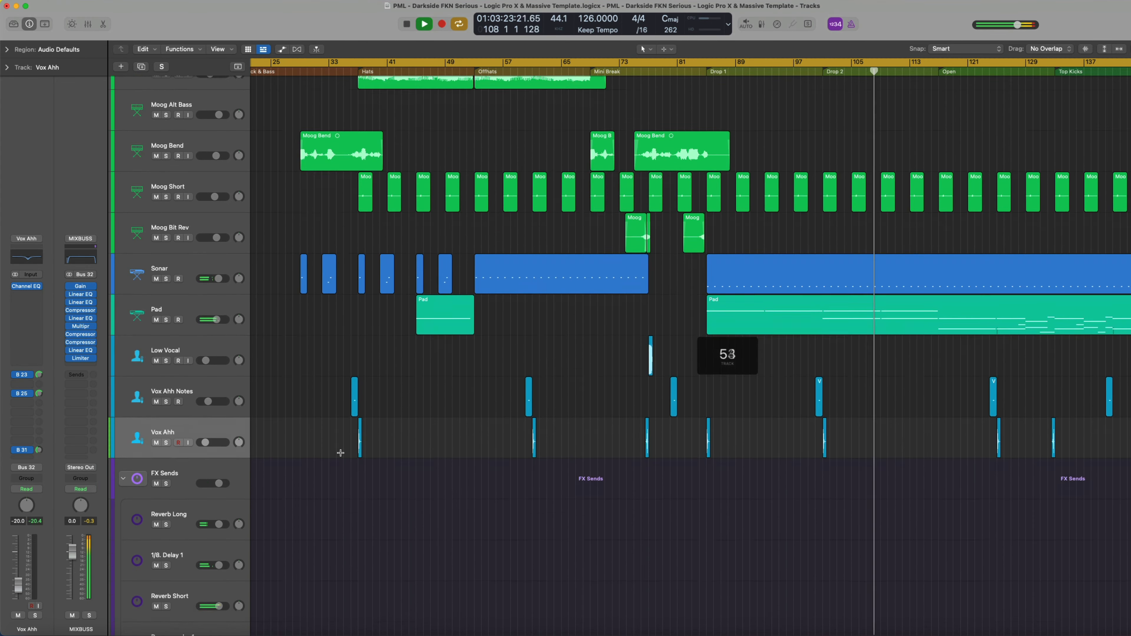
{"action": "scroll", "coordinate": [340, 453], "scroll_direction": "down", "scroll_amount": 10}
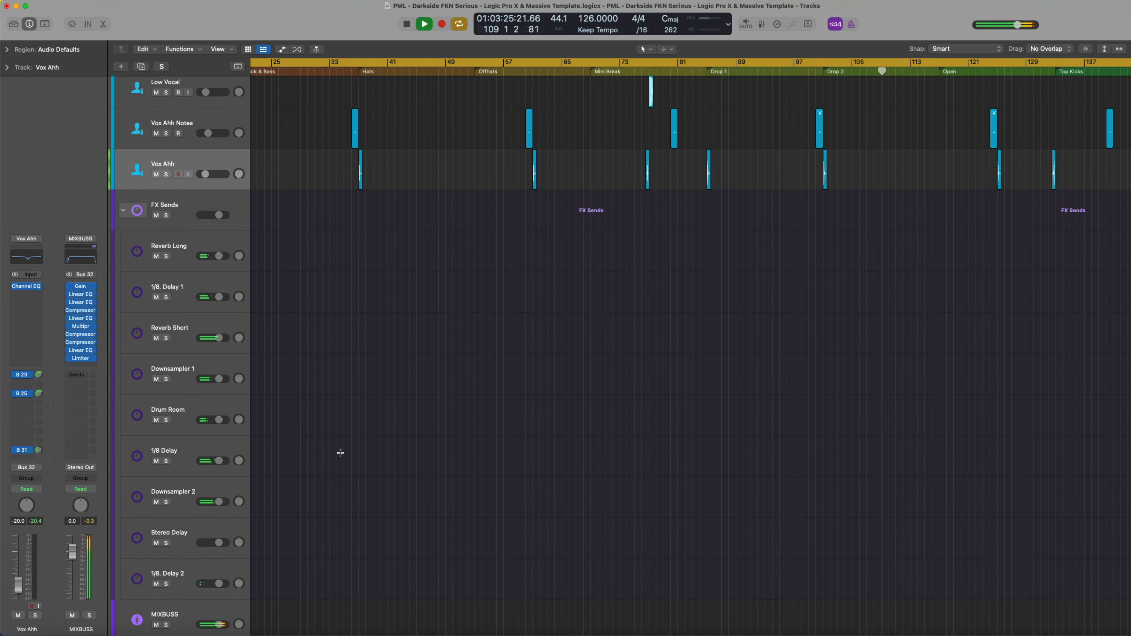
Step: Show the Mixer and browse the Darkside folder of saved channel strip settings for the Pluck Short channel
{"action": "key", "text": "x"}
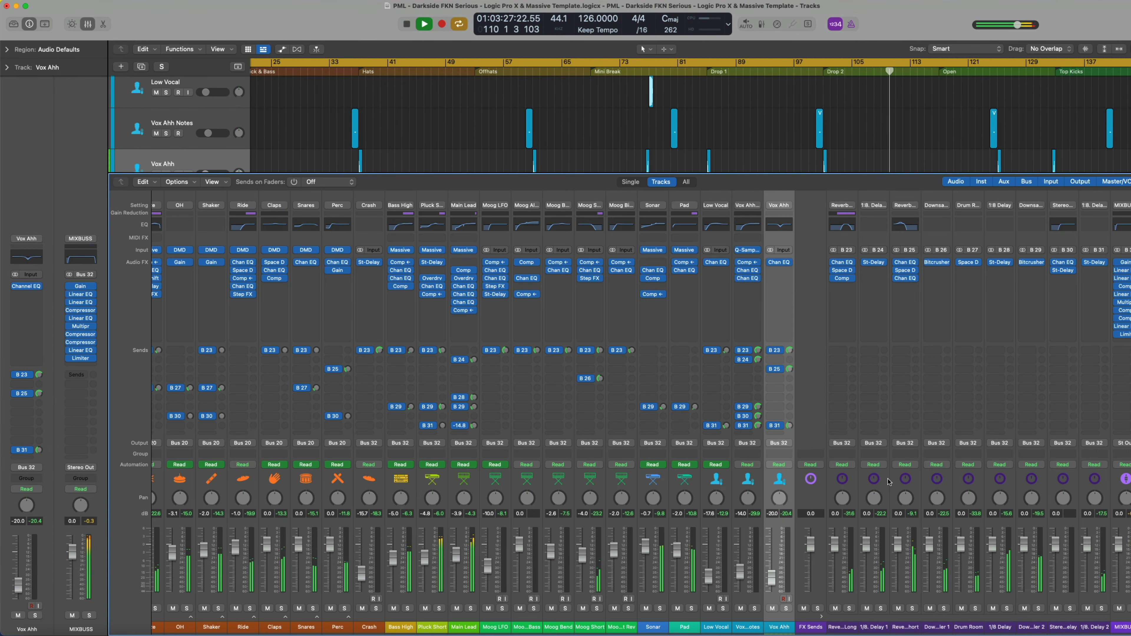
{"action": "scroll", "coordinate": [887, 482], "scroll_direction": "left", "scroll_amount": 2}
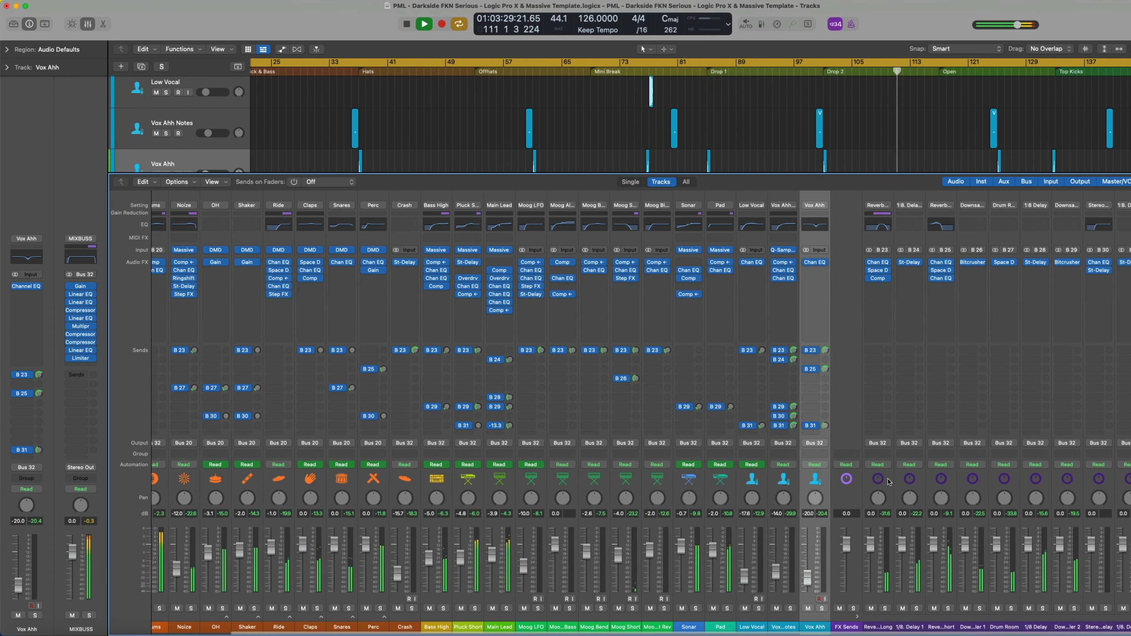
{"action": "scroll", "coordinate": [887, 482], "scroll_direction": "left", "scroll_amount": 1}
{"action": "left_click", "coordinate": [482, 205]}
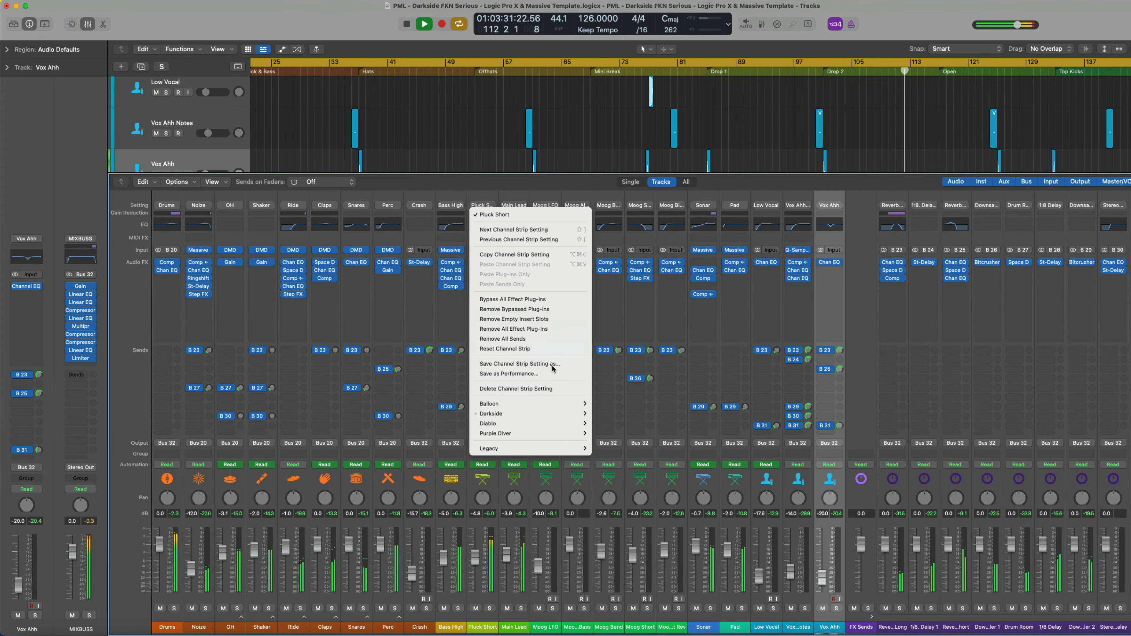
{"action": "mouse_move", "coordinate": [561, 414]}
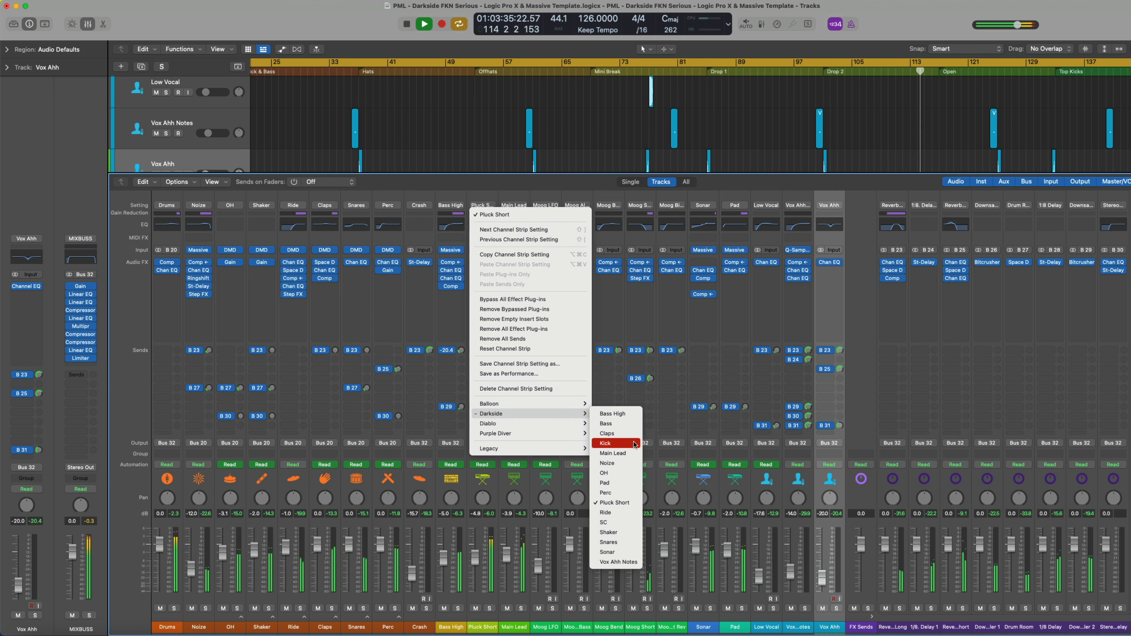
{"action": "key", "text": "Escape"}
Step: Hide the Mixer and collapse the FX Sends stack in the track list
{"action": "key", "text": "x"}
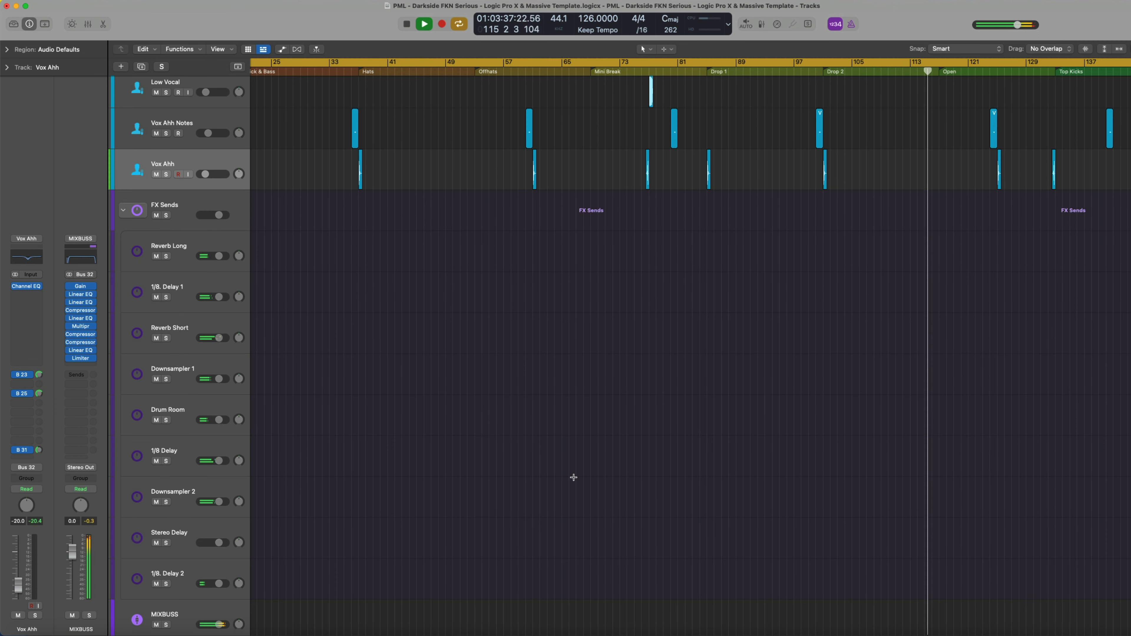
{"action": "scroll", "coordinate": [573, 478], "scroll_direction": "up", "scroll_amount": 3}
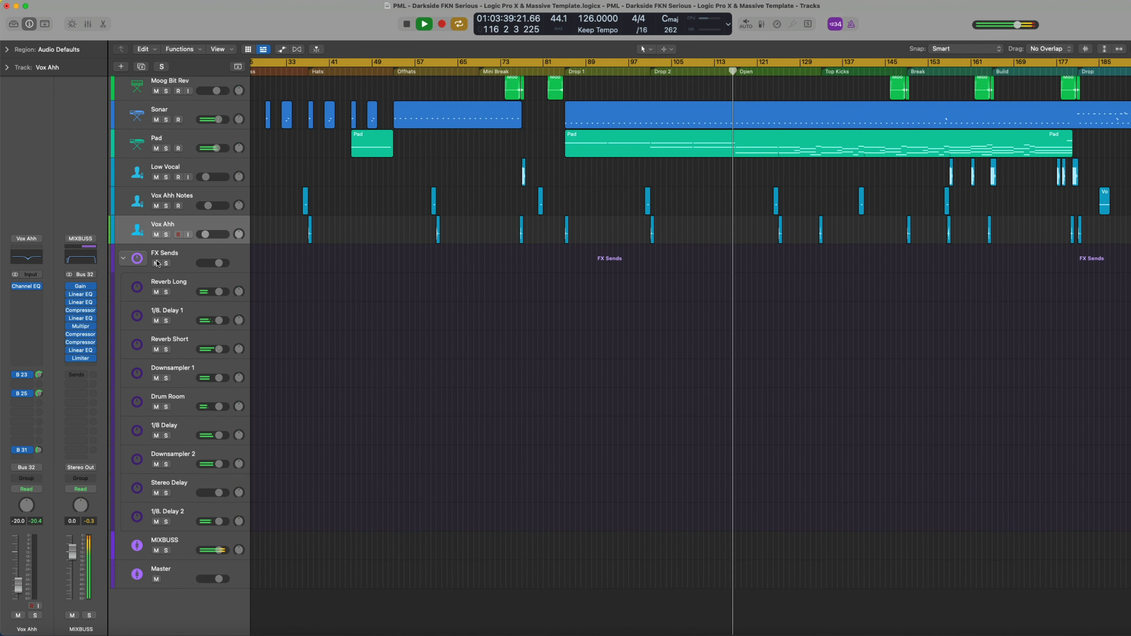
{"action": "left_click", "coordinate": [123, 258]}
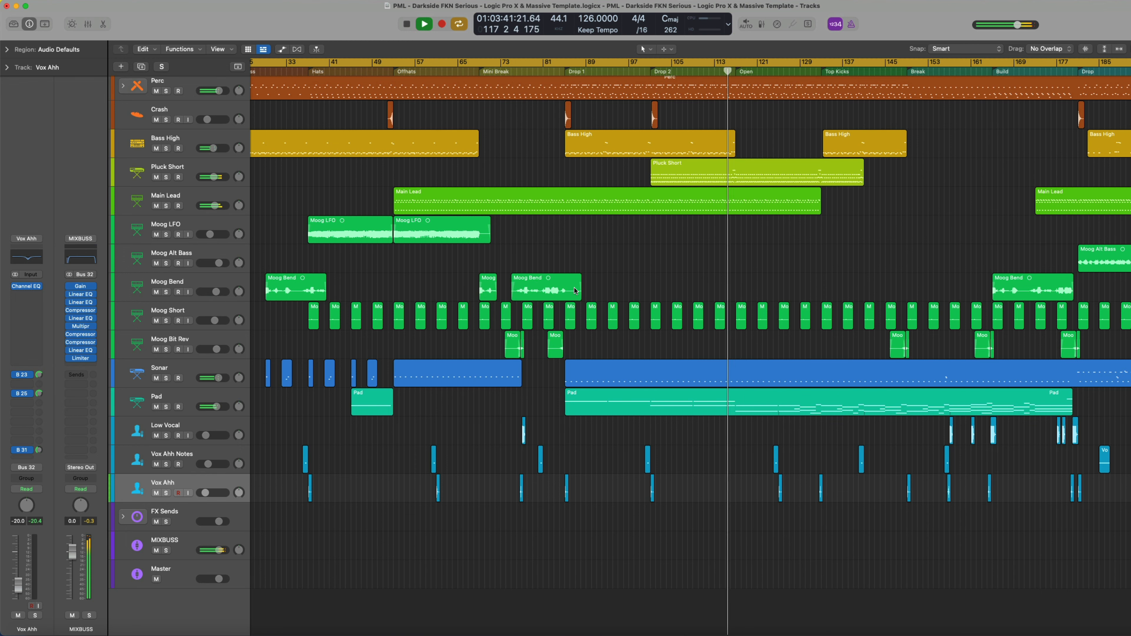
Step: View the notes of the Pluck Short region around the Open section in the Piano Roll
{"action": "key", "text": "super+Right"}
{"action": "key", "text": "super+Right"}
{"action": "key", "text": "super+Right"}
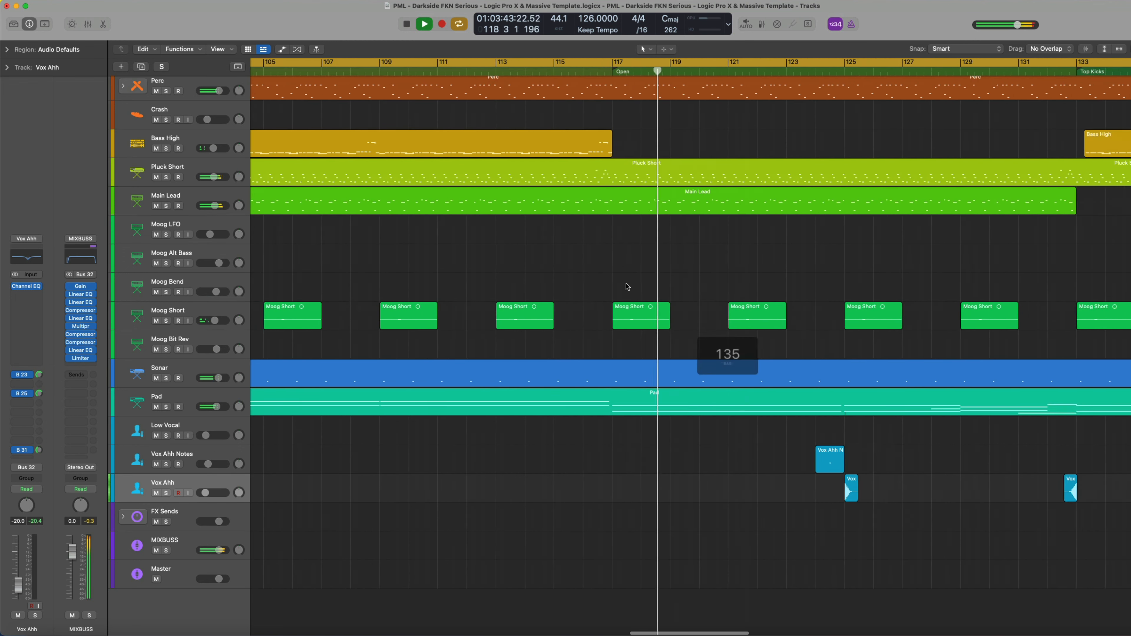
{"action": "double_click", "coordinate": [601, 164]}
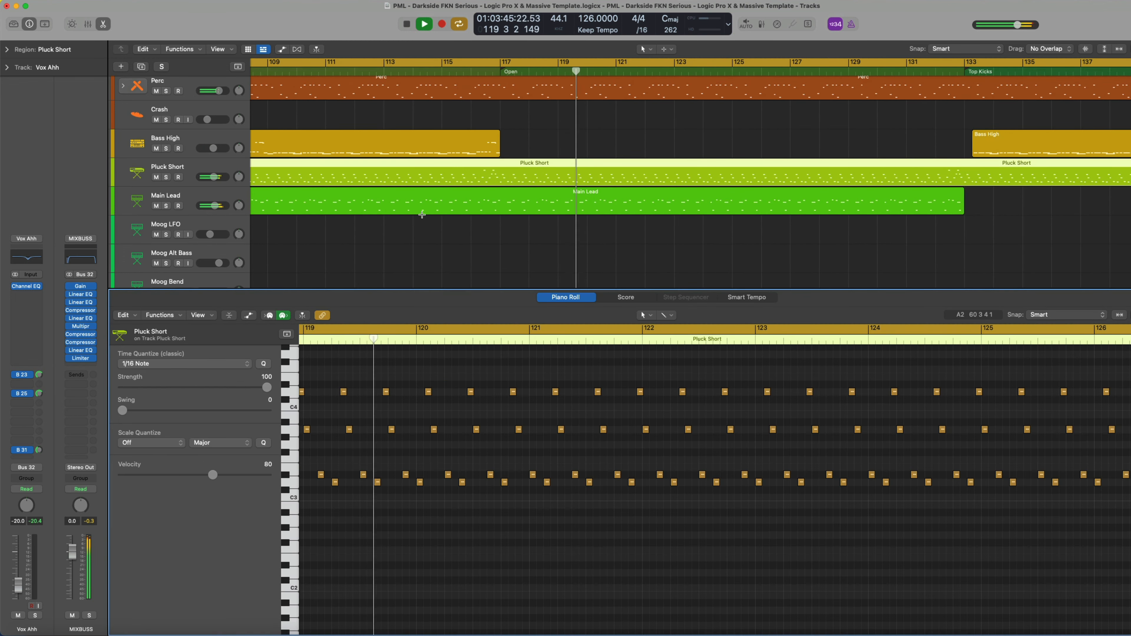
Step: Inspect the Pluck Short track's Massive, Stereo Delay, Overdrive and Compressor plug-ins, and close their windows and the Piano Roll
{"action": "left_click", "coordinate": [129, 178]}
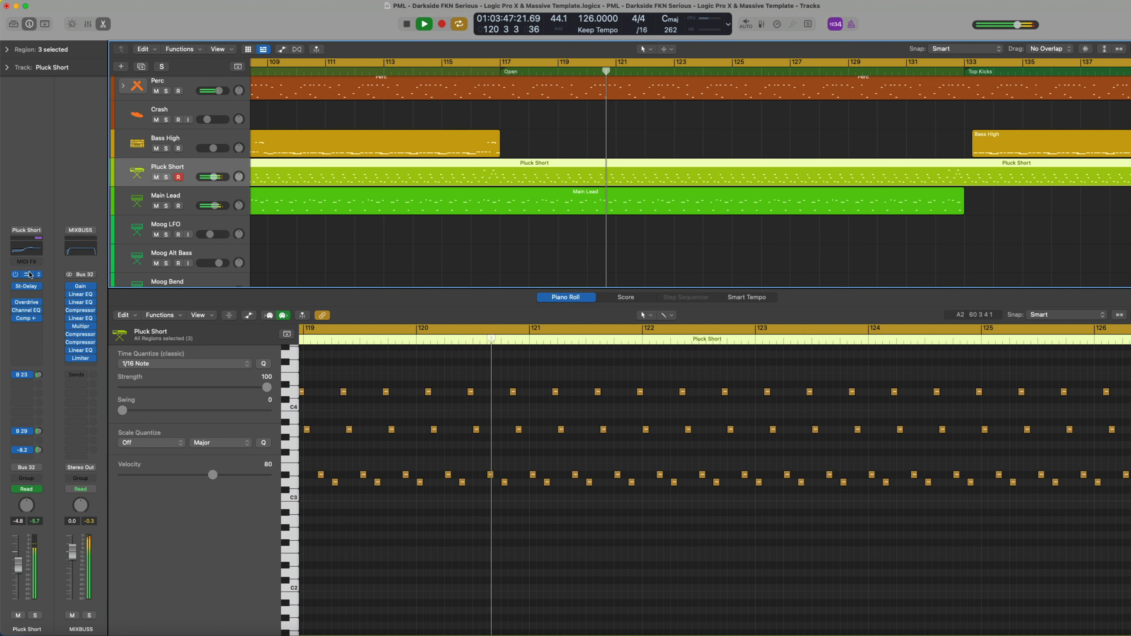
{"action": "left_click", "coordinate": [30, 274]}
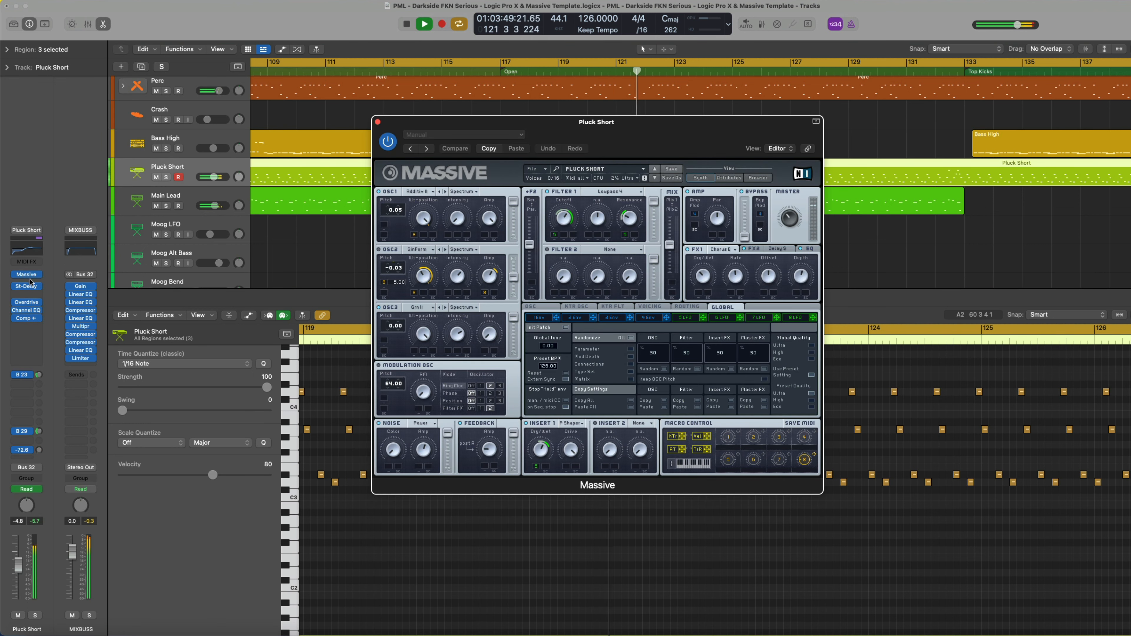
{"action": "left_click", "coordinate": [28, 287]}
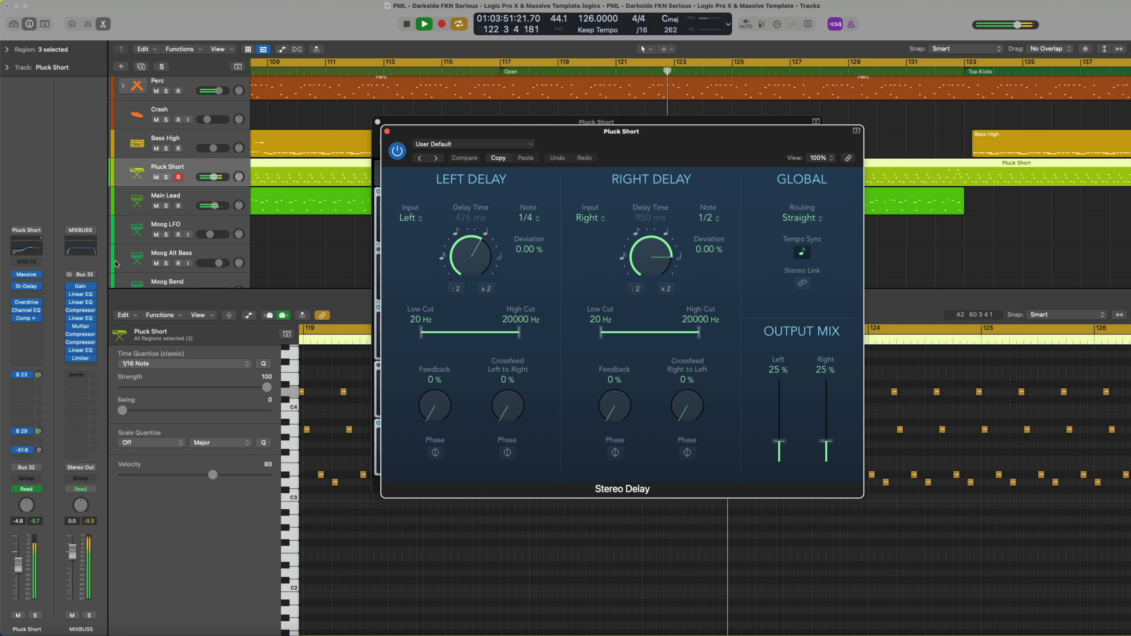
{"action": "left_click", "coordinate": [28, 304]}
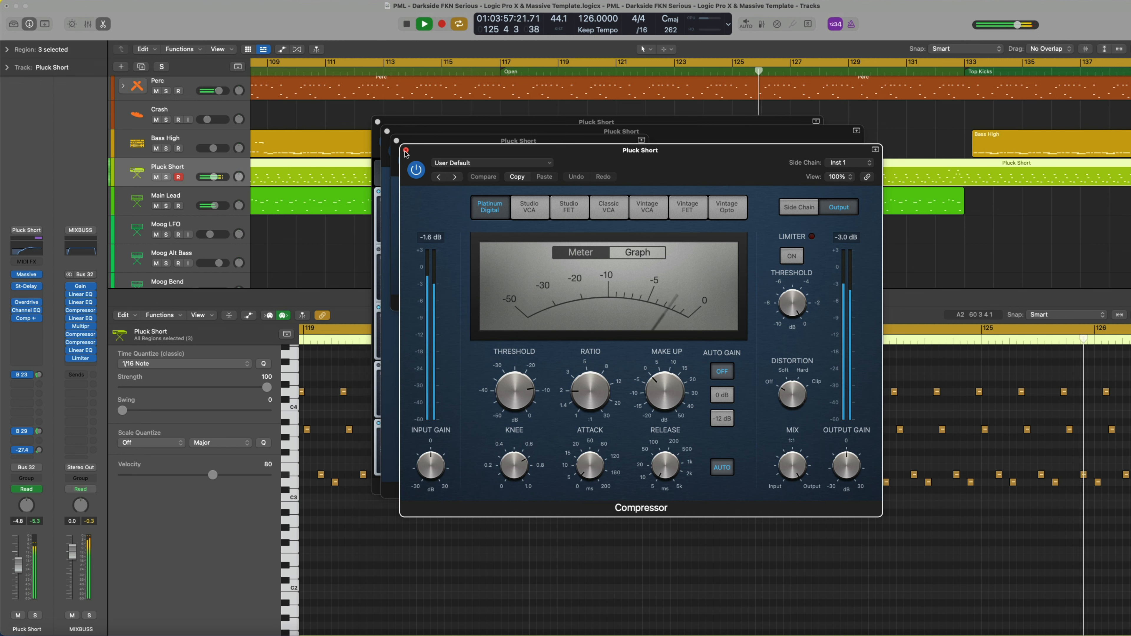
{"action": "left_click", "coordinate": [406, 150]}
{"action": "left_click", "coordinate": [396, 141]}
{"action": "left_click", "coordinate": [386, 131]}
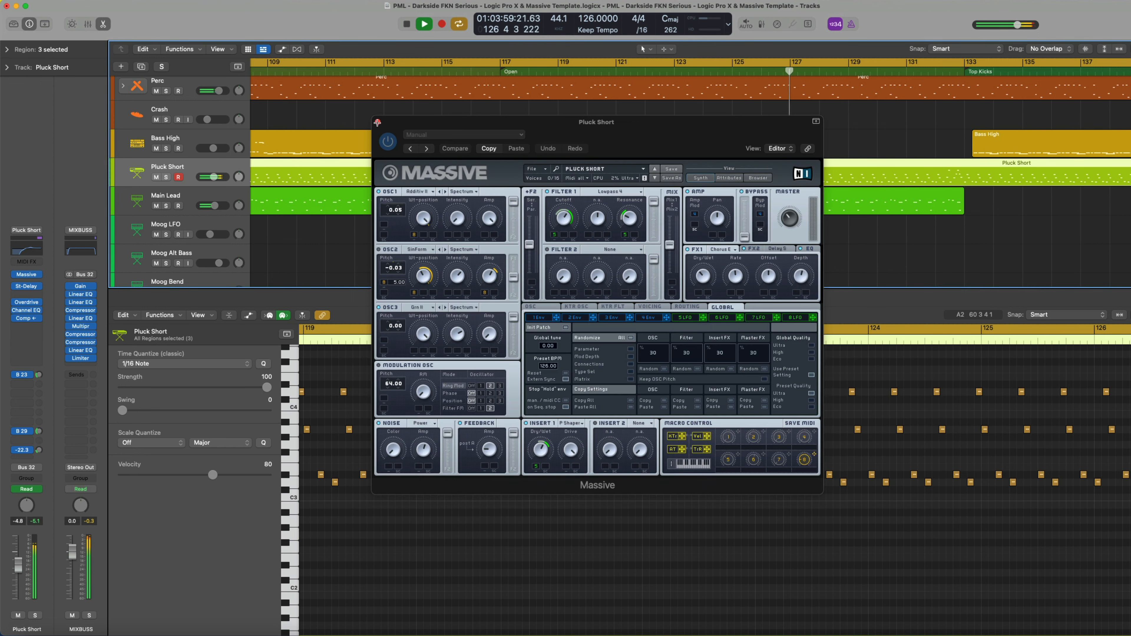
{"action": "left_click", "coordinate": [378, 121]}
{"action": "key", "text": "e"}
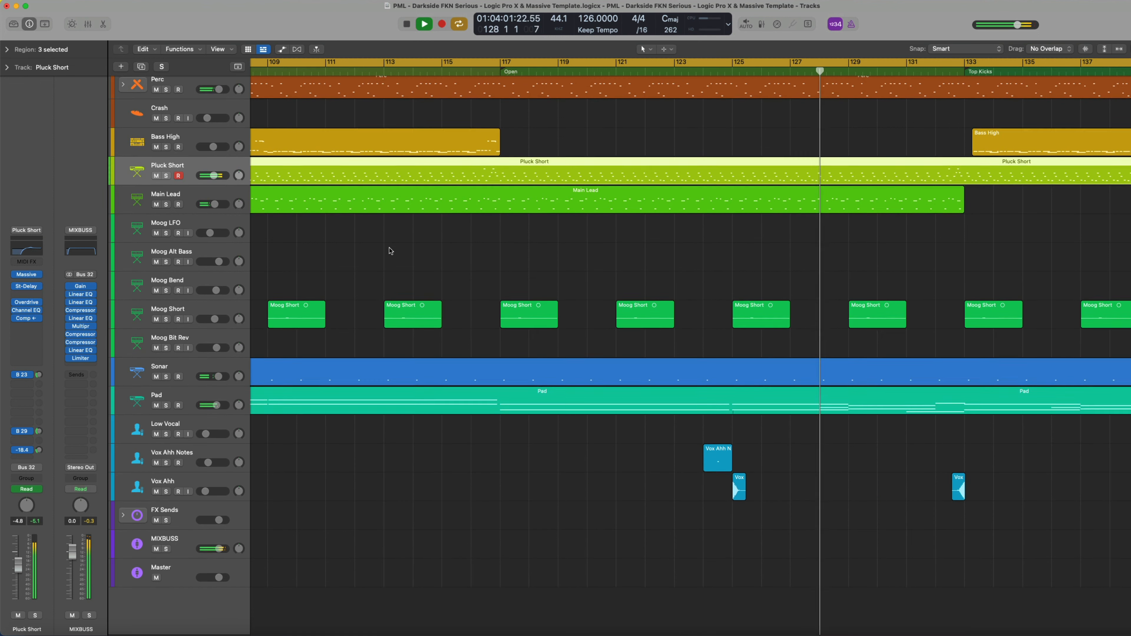
Step: View the waveform of the Moog Short region at bar 129 and the notes of the Sonar region
{"action": "double_click", "coordinate": [724, 312]}
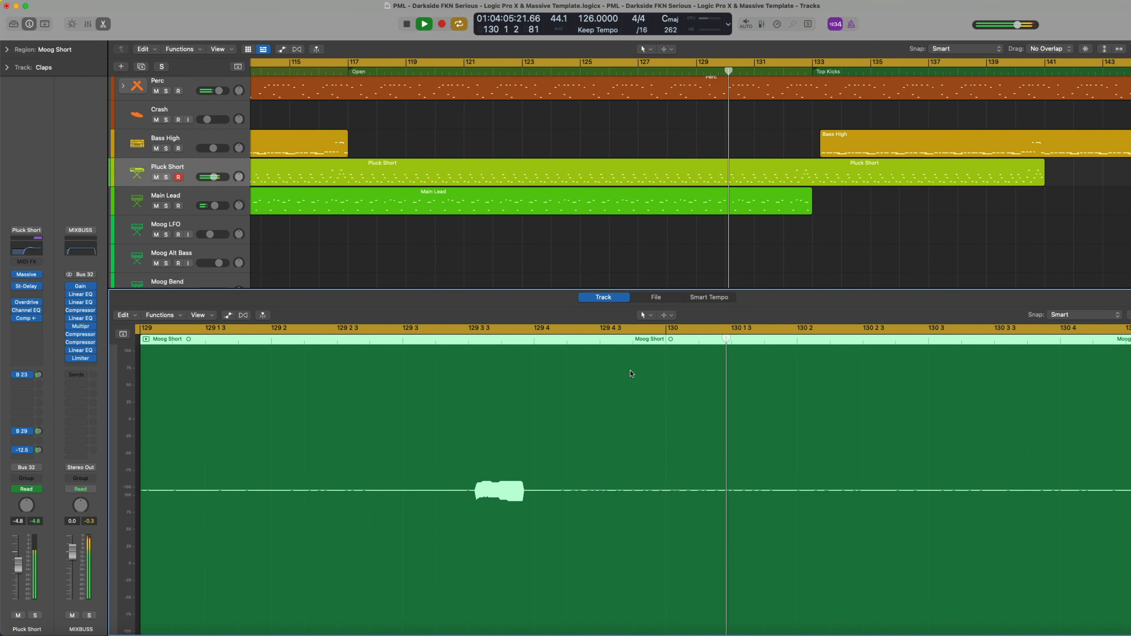
{"action": "key", "text": "e"}
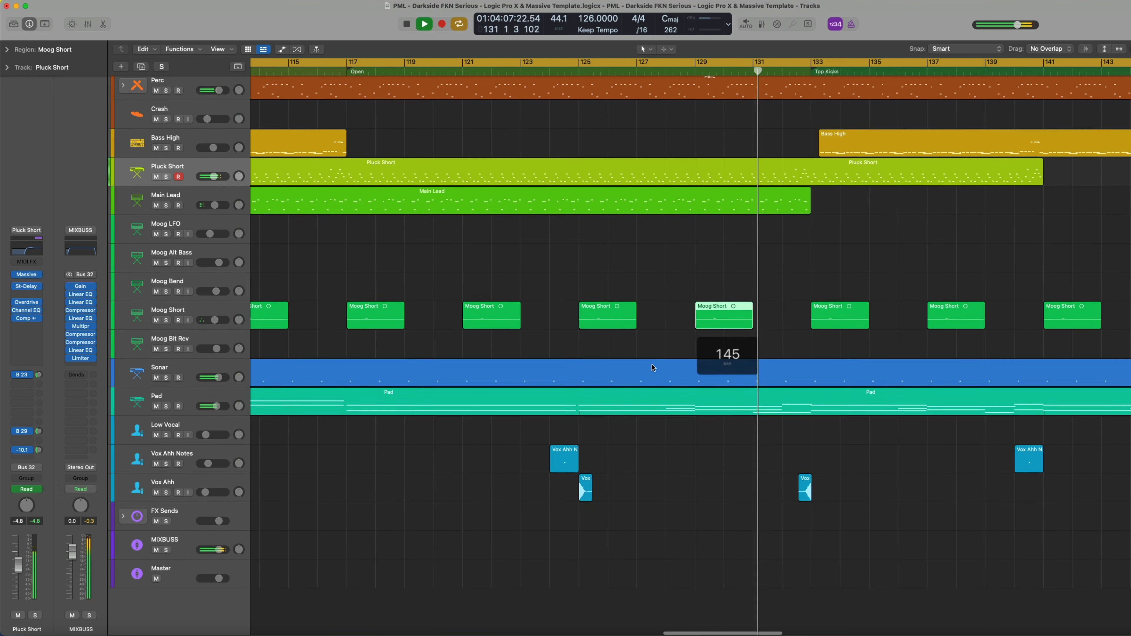
{"action": "double_click", "coordinate": [712, 370]}
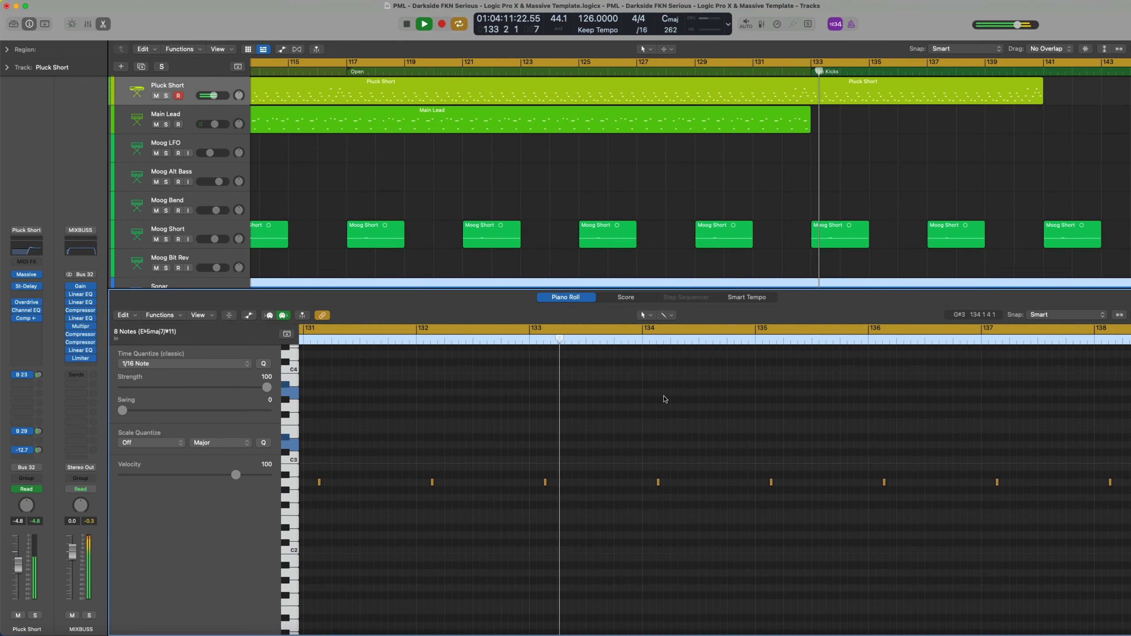
{"action": "key", "text": "e"}
Step: View the Pad region's notes in the Piano Roll and check the sidechain setup of the Pad track's Compressor
{"action": "double_click", "coordinate": [790, 397]}
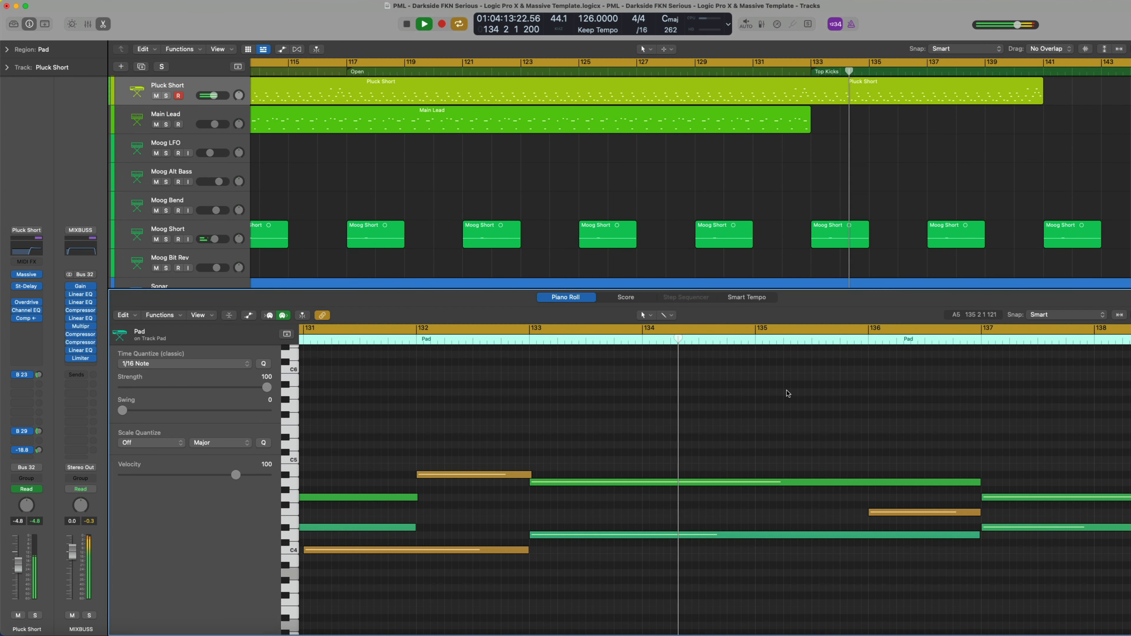
{"action": "scroll", "coordinate": [192, 250], "scroll_direction": "down", "scroll_amount": 3}
{"action": "left_click", "coordinate": [190, 268]}
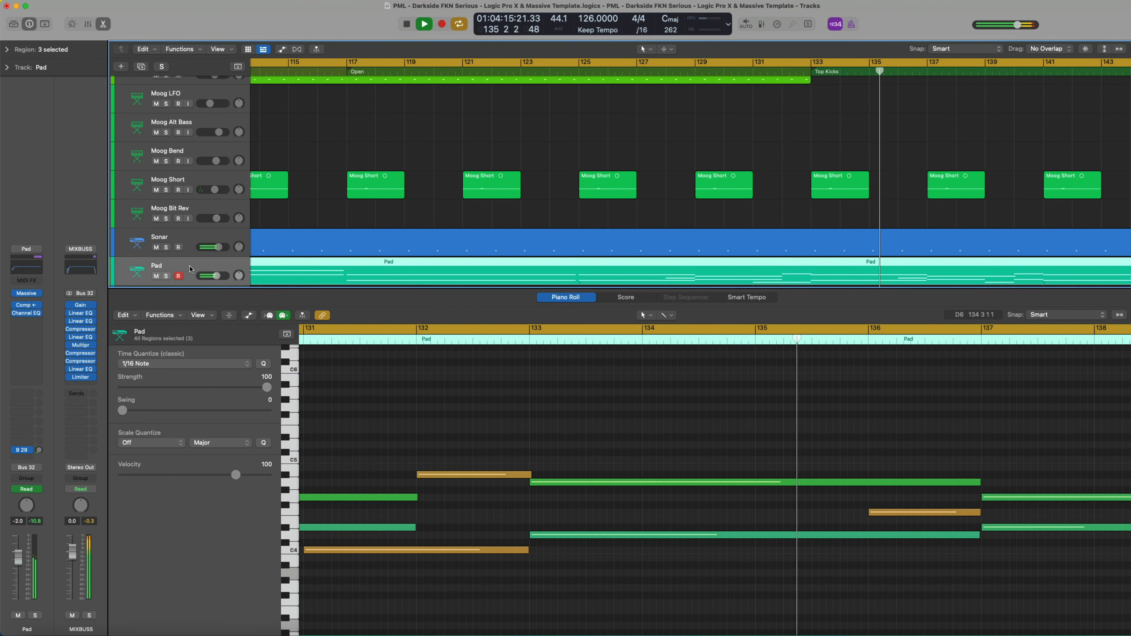
{"action": "left_click", "coordinate": [25, 309]}
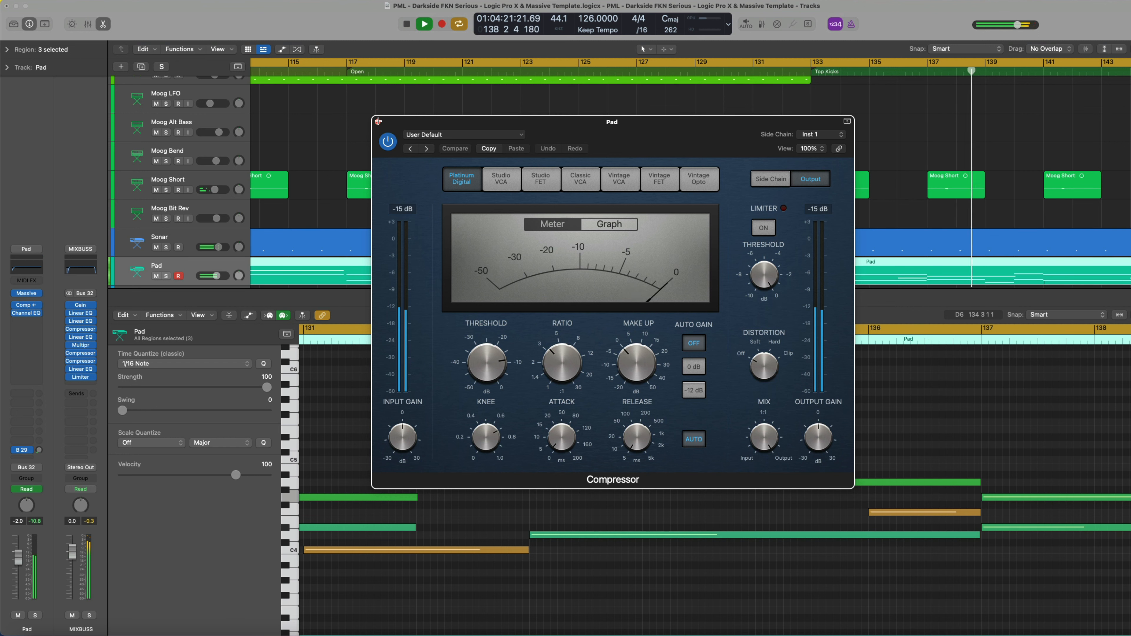
{"action": "key", "text": "1"}
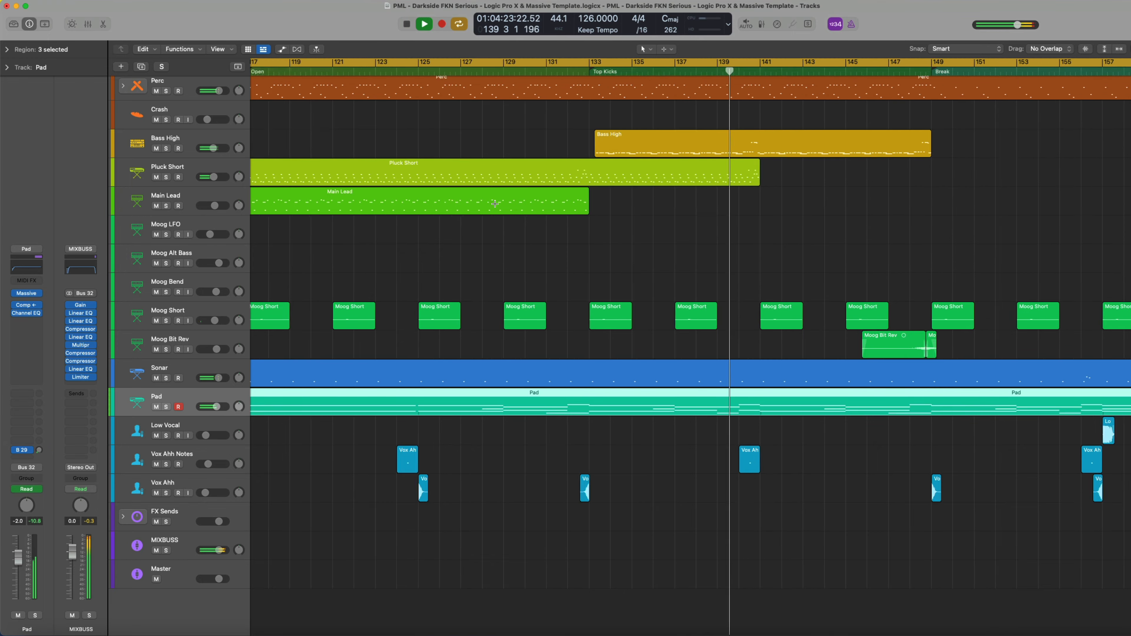
Step: Show track automation and review the automation curves from the Pad track up to Kick & Bass across the Break and Drop sections
{"action": "key", "text": "a"}
{"action": "key", "text": "super+Left"}
{"action": "key", "text": "super+Left"}
{"action": "key", "text": "super+Left"}
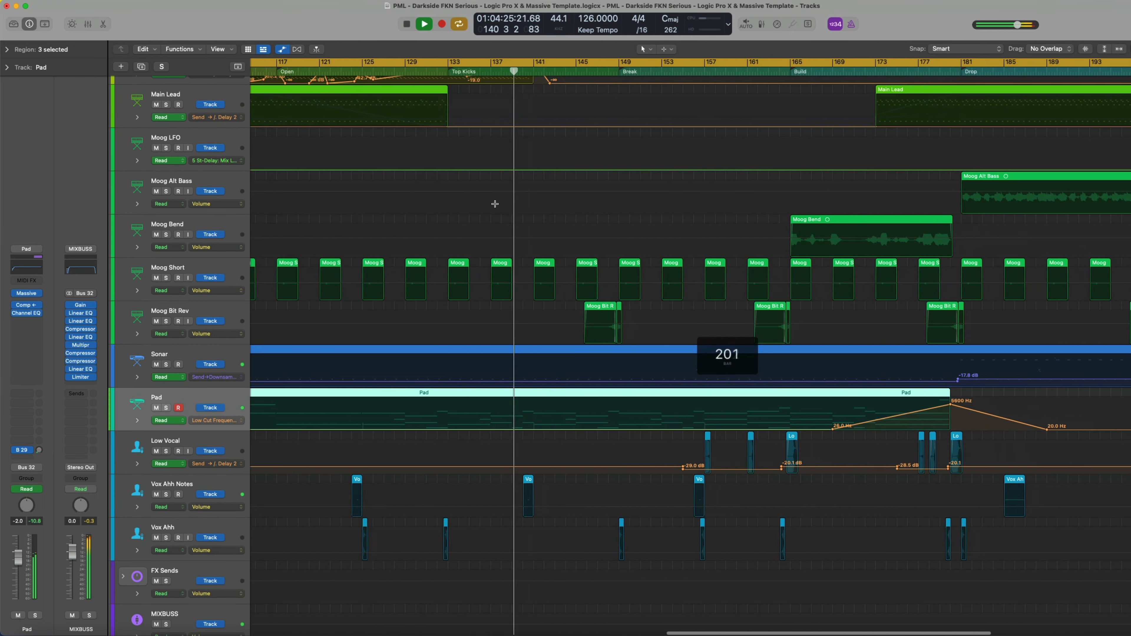
{"action": "scroll", "coordinate": [495, 204], "scroll_direction": "up", "scroll_amount": 5}
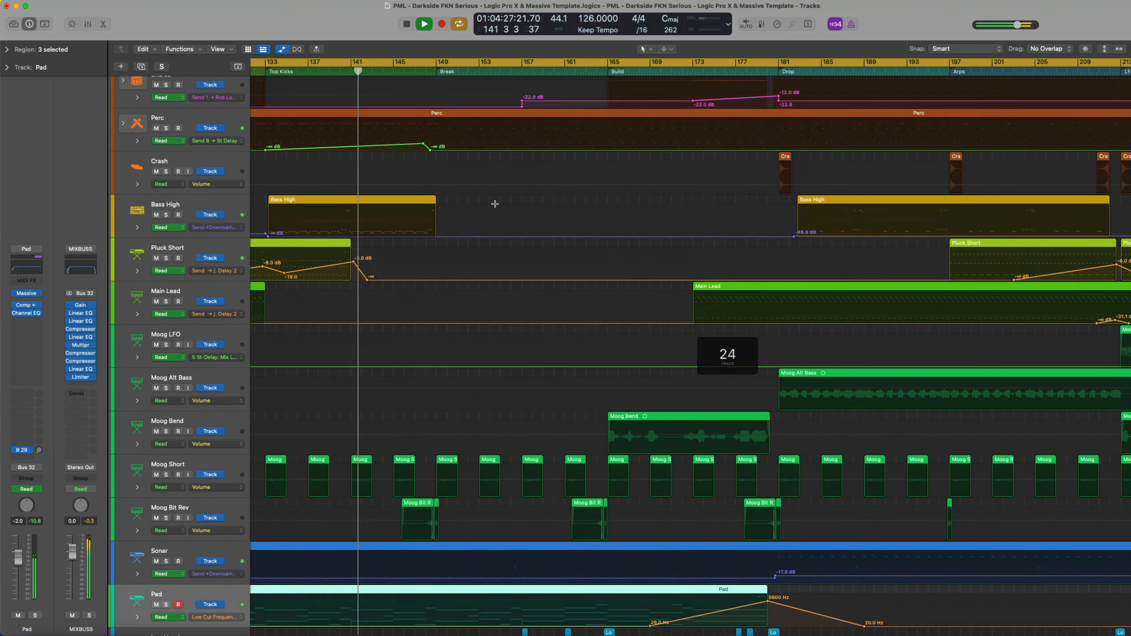
{"action": "scroll", "coordinate": [495, 203], "scroll_direction": "up", "scroll_amount": 10}
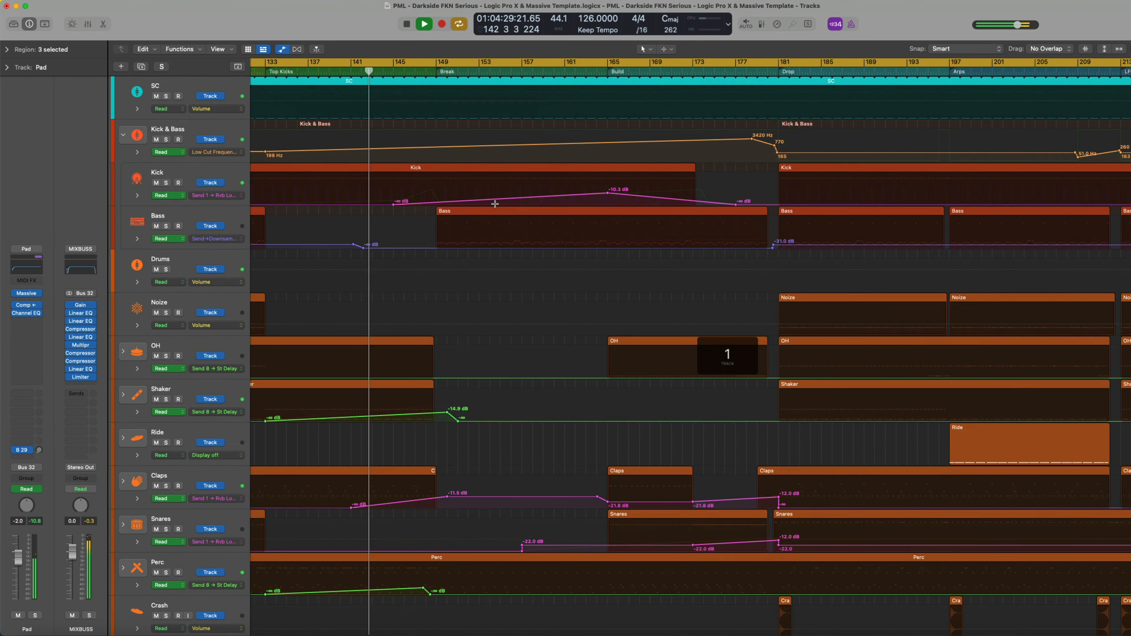
{"action": "key", "text": "a"}
{"action": "scroll", "coordinate": [495, 204], "scroll_direction": "down", "scroll_amount": 3}
{"action": "key", "text": "a"}
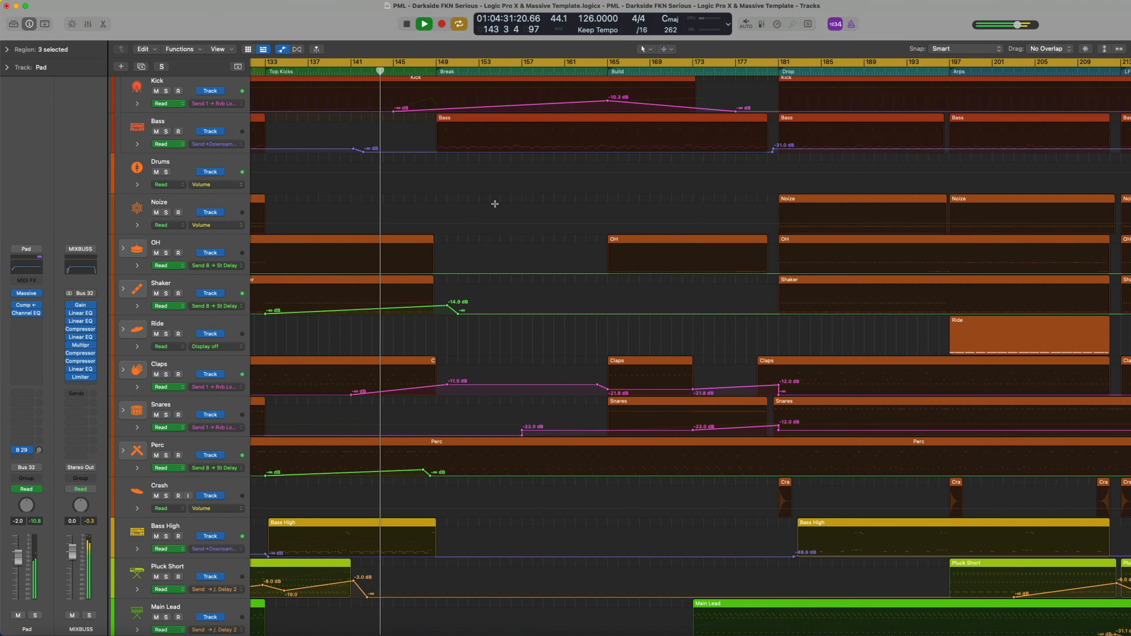
{"action": "scroll", "coordinate": [495, 204], "scroll_direction": "up", "scroll_amount": 3}
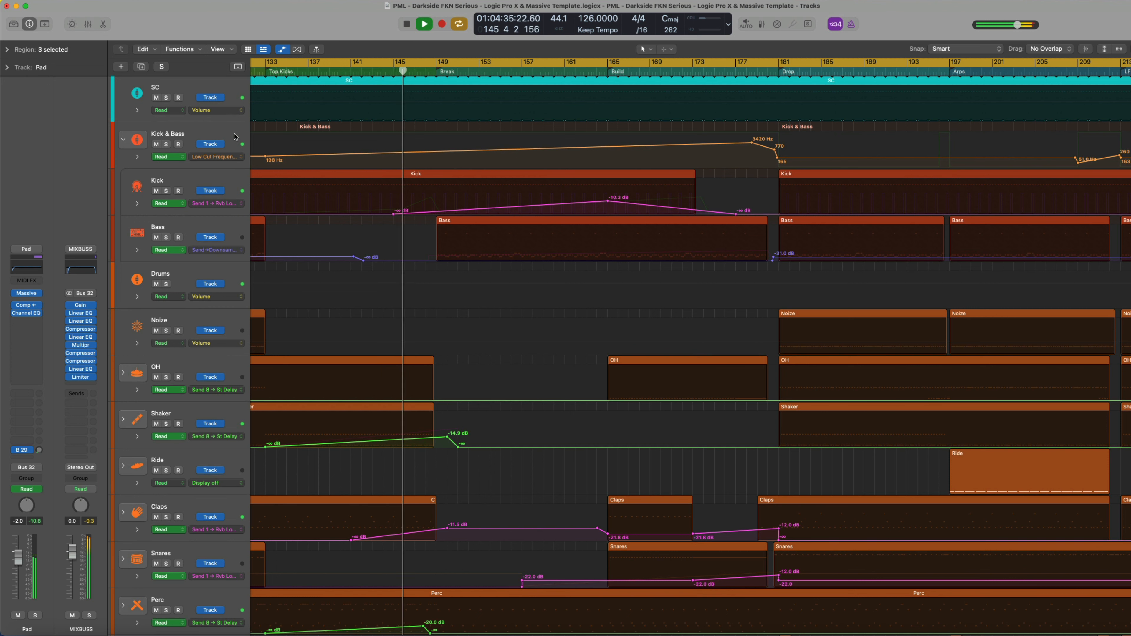
Step: Select the Kick track and examine its send automation and that of the tracks below, down to the vocals
{"action": "left_click", "coordinate": [240, 187]}
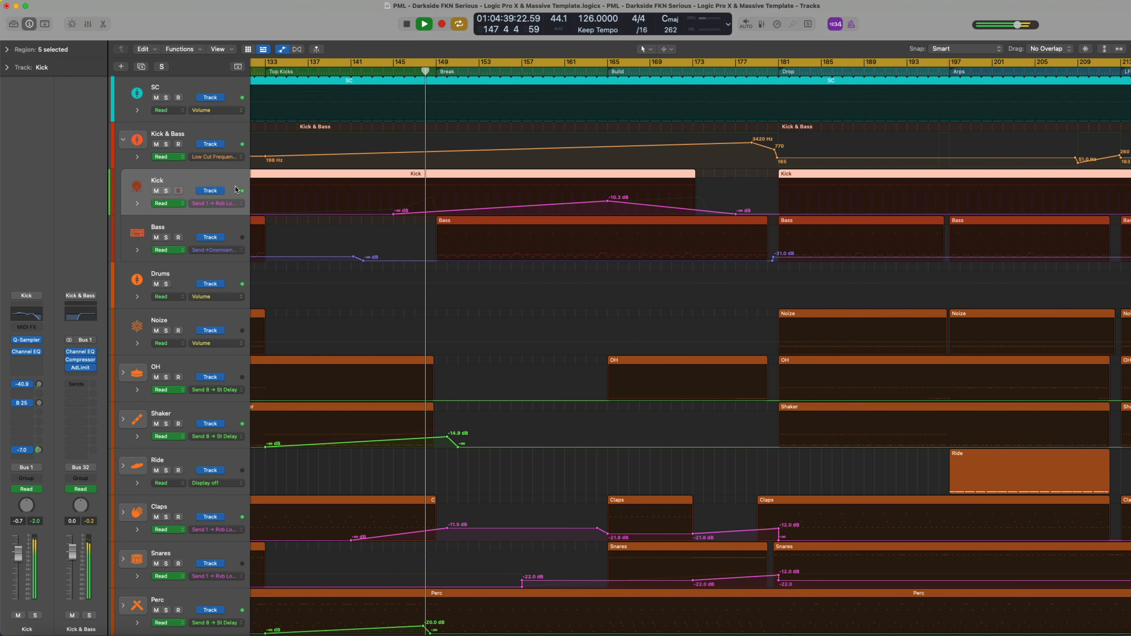
{"action": "scroll", "coordinate": [454, 329], "scroll_direction": "down", "scroll_amount": 5}
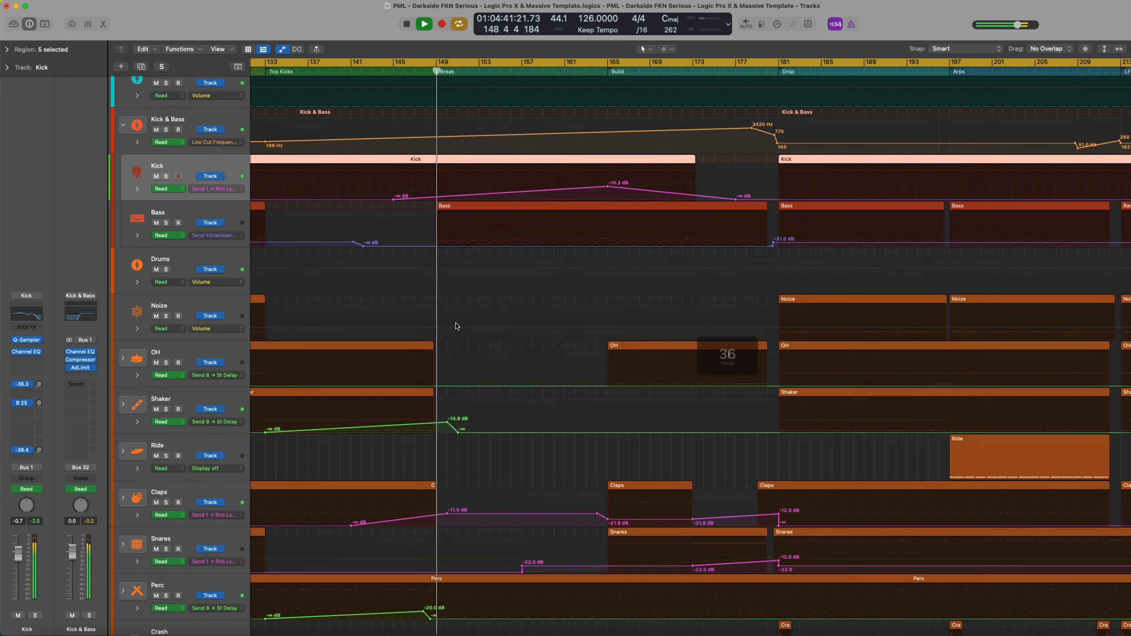
{"action": "scroll", "coordinate": [456, 320], "scroll_direction": "down", "scroll_amount": 6}
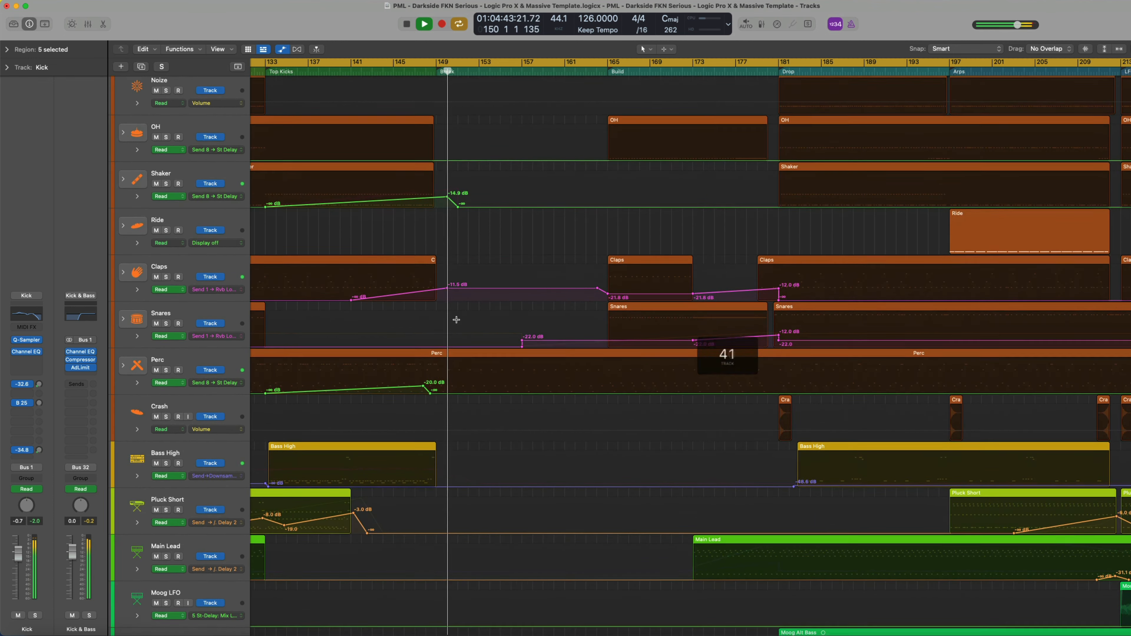
{"action": "scroll", "coordinate": [456, 320], "scroll_direction": "down", "scroll_amount": 5}
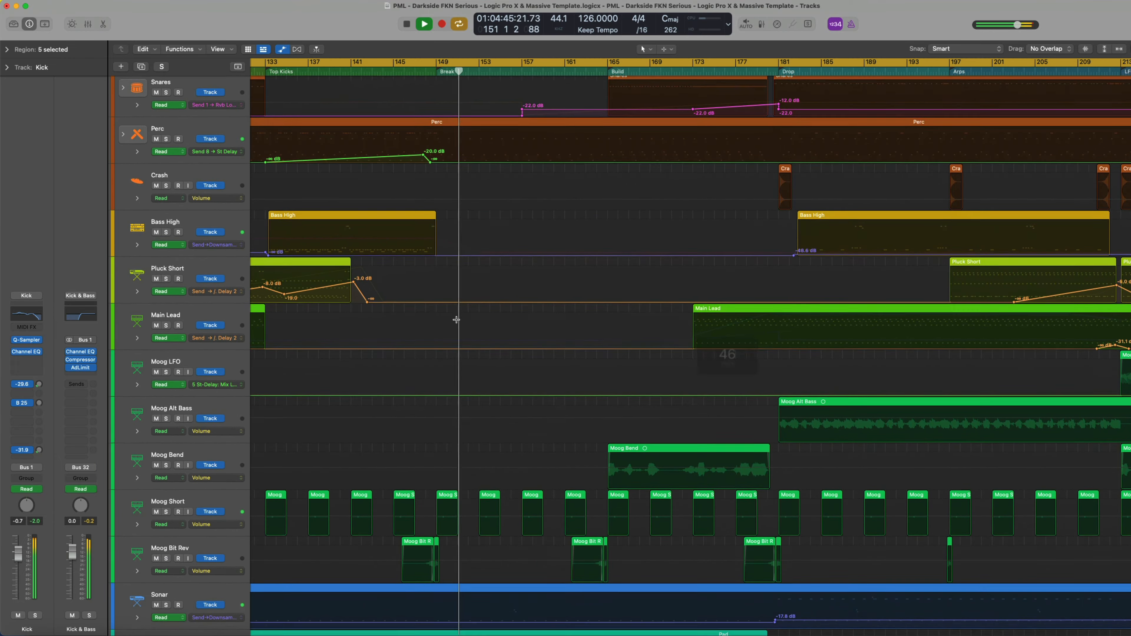
{"action": "scroll", "coordinate": [456, 319], "scroll_direction": "down", "scroll_amount": 5}
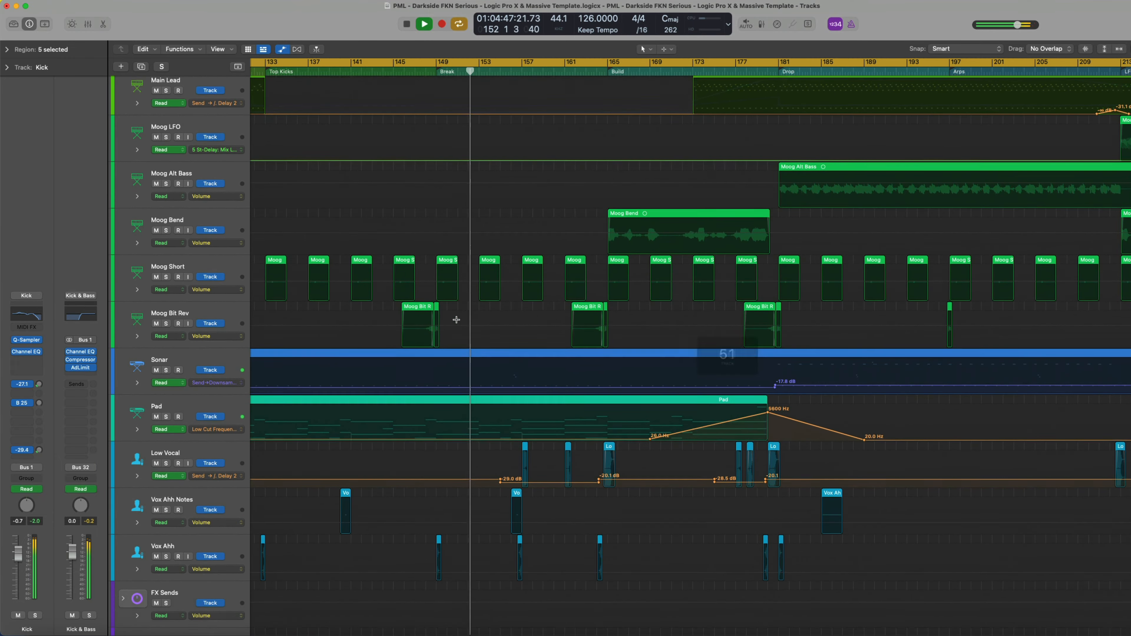
Step: Review the Pad track's low cut automation around the Build and Drop, and reveal its additional automation lane
{"action": "scroll", "coordinate": [457, 319], "scroll_direction": "right", "scroll_amount": 5}
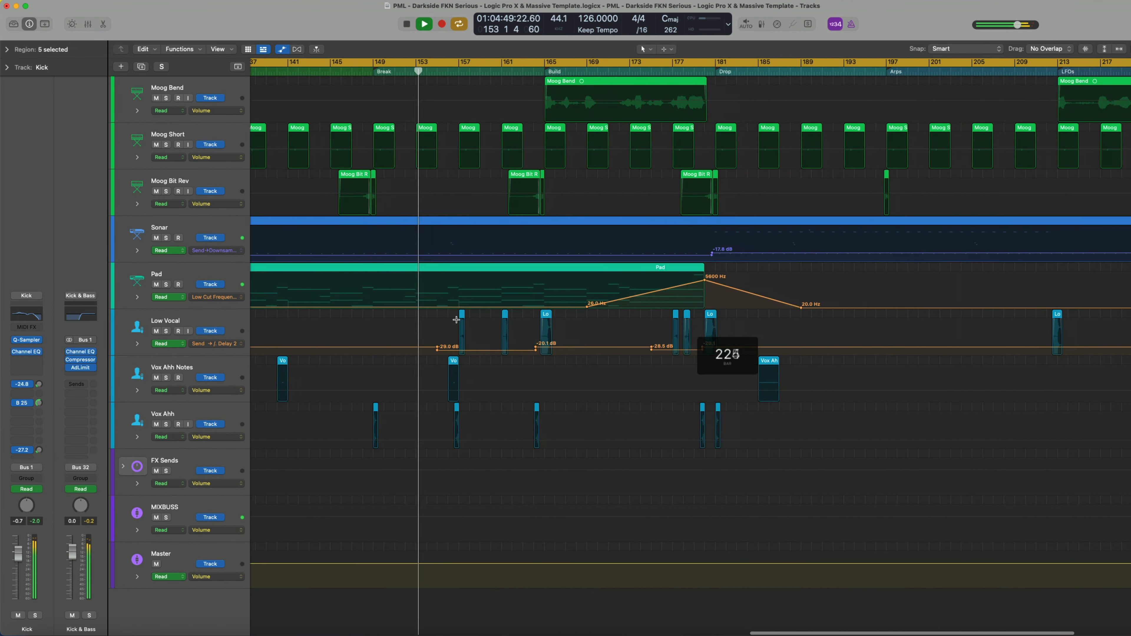
{"action": "scroll", "coordinate": [350, 343], "scroll_direction": "up", "scroll_amount": 2}
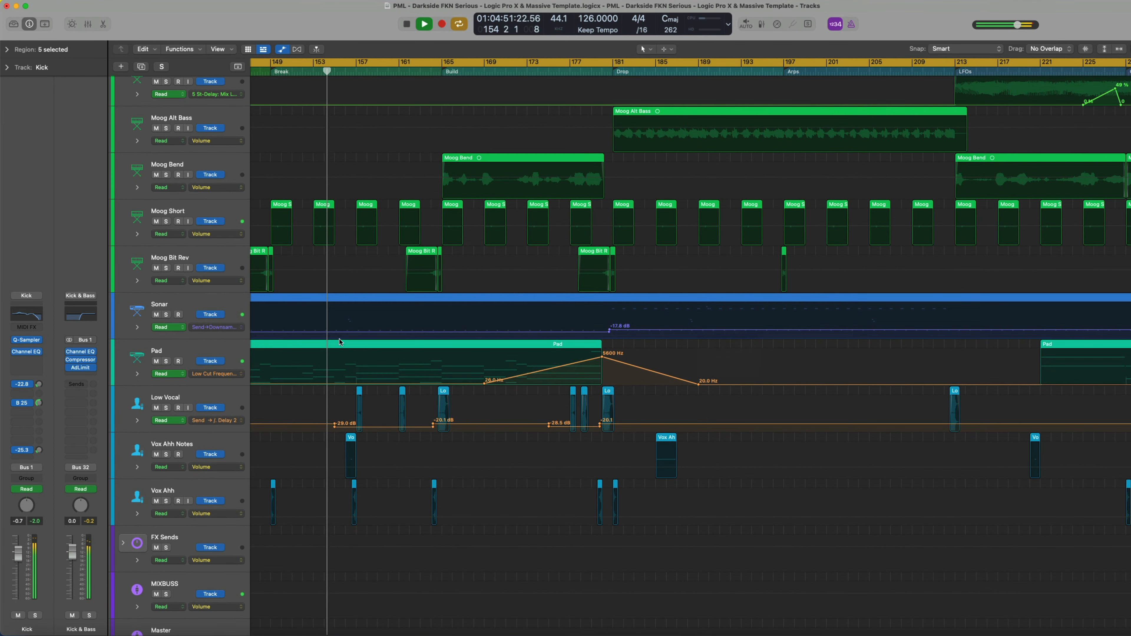
{"action": "left_click", "coordinate": [137, 374]}
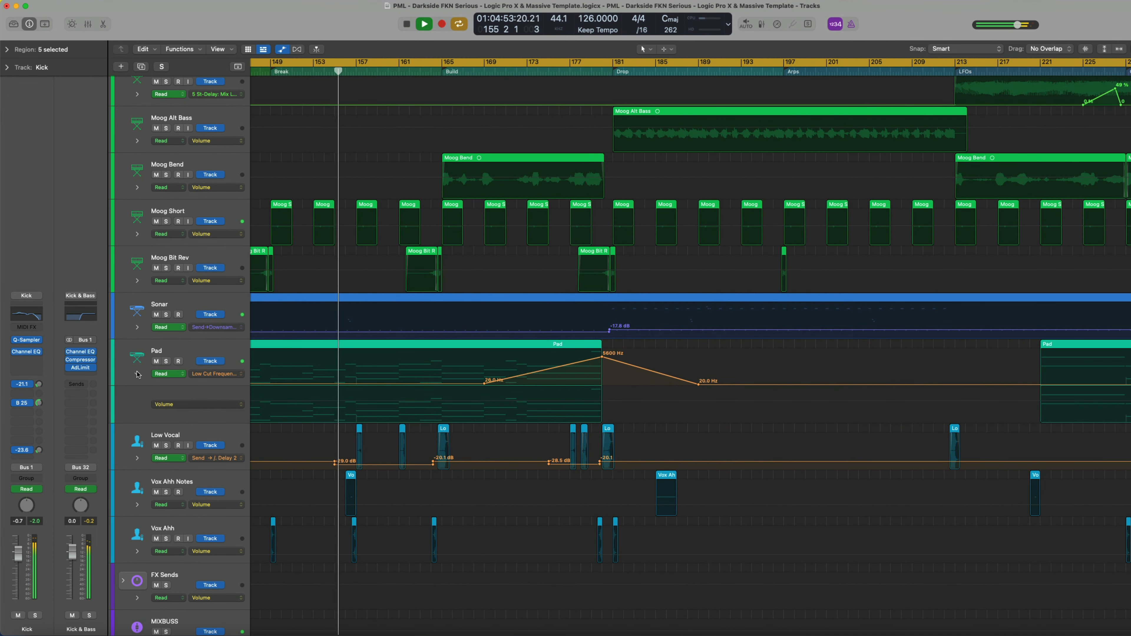
Step: Collapse the Pad track's additional automation lane and hide the track automation across the arrangement
{"action": "left_click", "coordinate": [137, 374]}
{"action": "left_click", "coordinate": [137, 421]}
{"action": "left_click", "coordinate": [137, 421]}
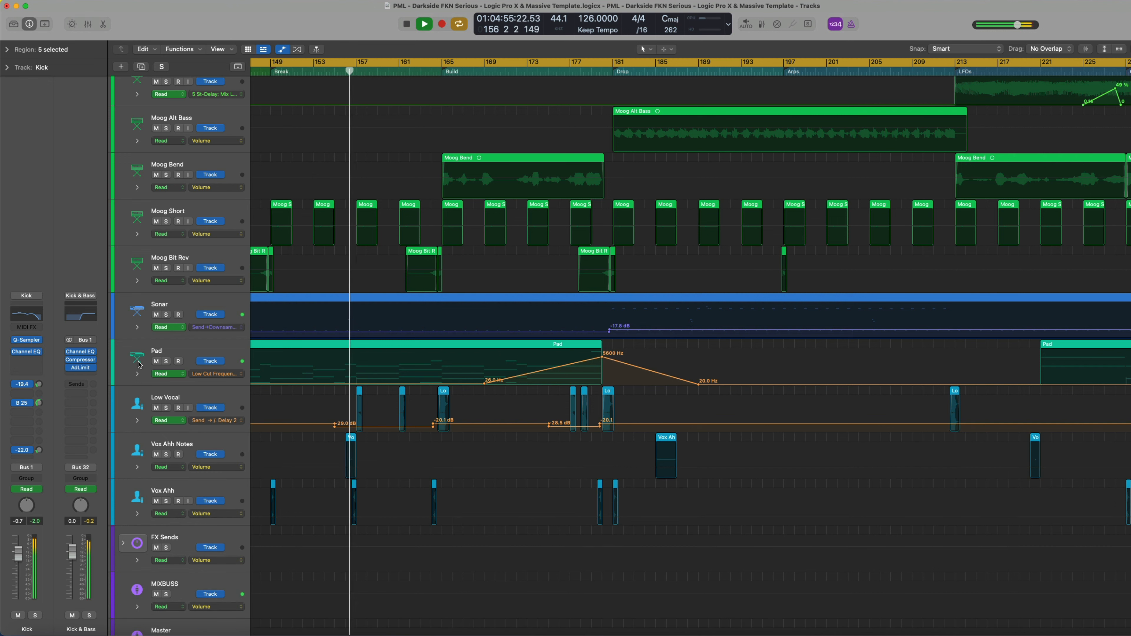
{"action": "scroll", "coordinate": [363, 311], "scroll_direction": "up", "scroll_amount": 5}
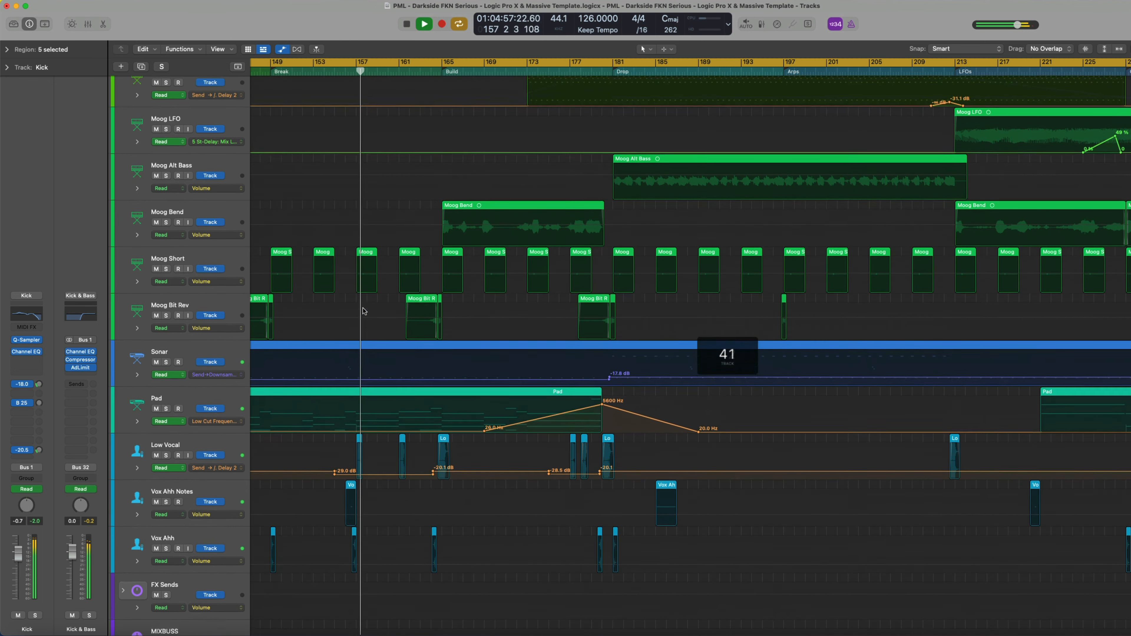
{"action": "scroll", "coordinate": [363, 311], "scroll_direction": "up", "scroll_amount": 10}
{"action": "key", "text": "a"}
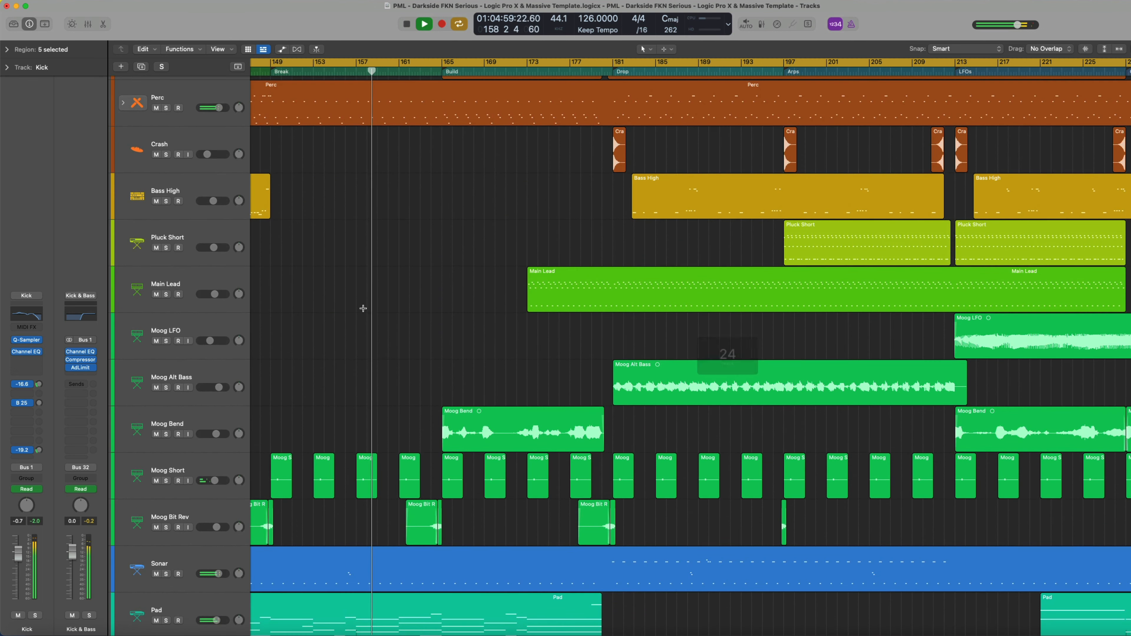
Step: Enlarge the tracks and examine the Moog Bend region's waveform at the Build in the Audio Track Editor, following the playhead
{"action": "key", "text": "super+Right"}
{"action": "key", "text": "super+Down"}
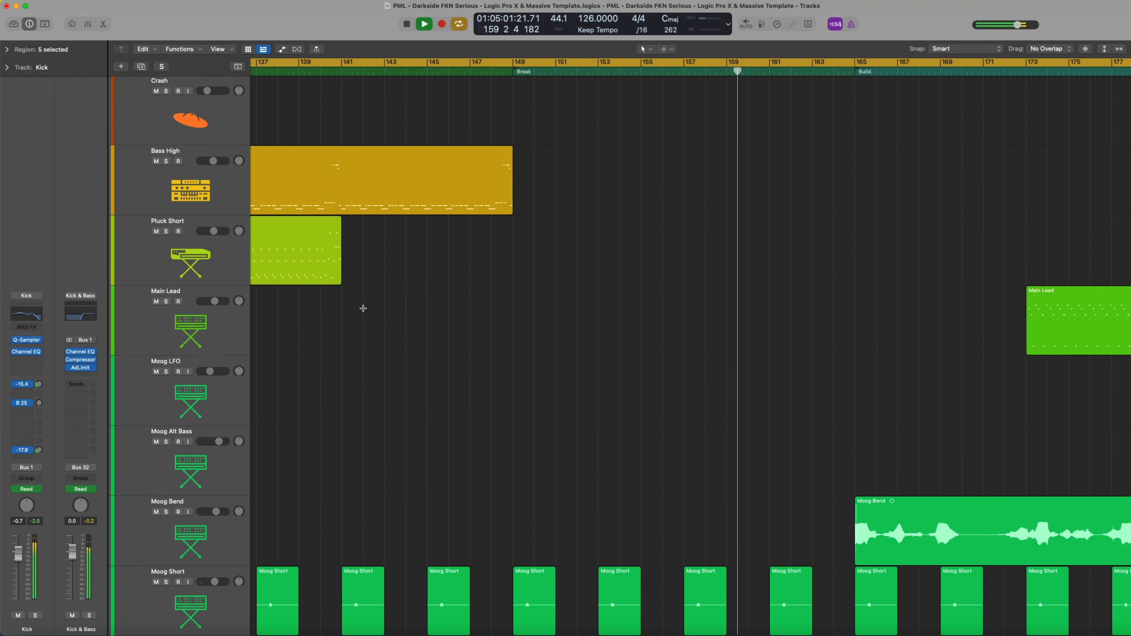
{"action": "scroll", "coordinate": [363, 311], "scroll_direction": "down", "scroll_amount": 10}
{"action": "scroll", "coordinate": [504, 258], "scroll_direction": "right", "scroll_amount": 15}
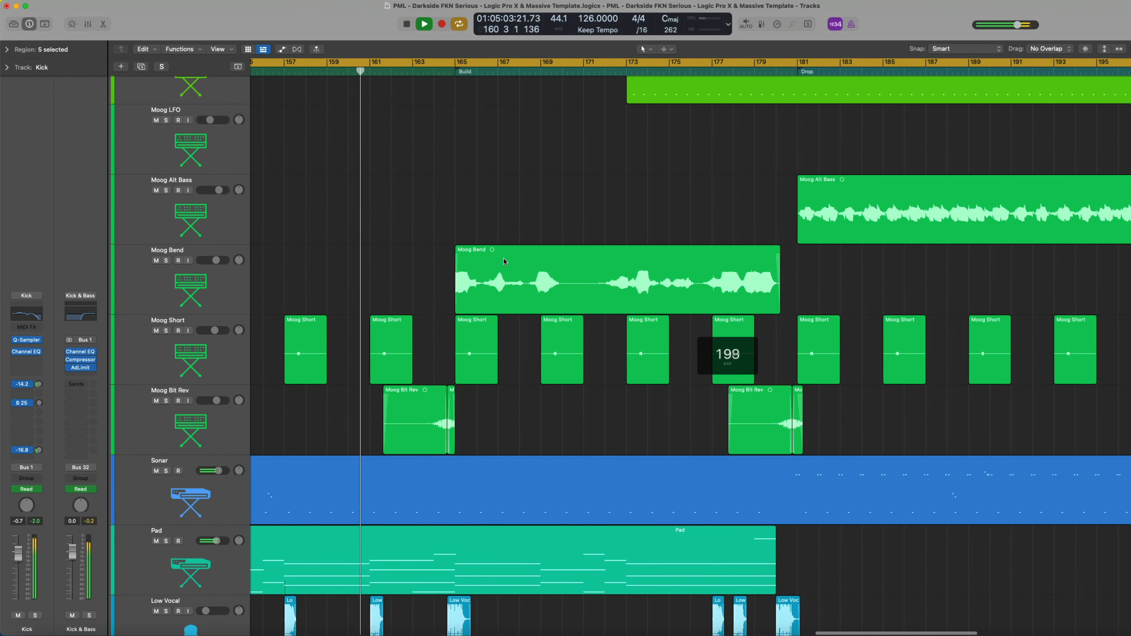
{"action": "double_click", "coordinate": [497, 257]}
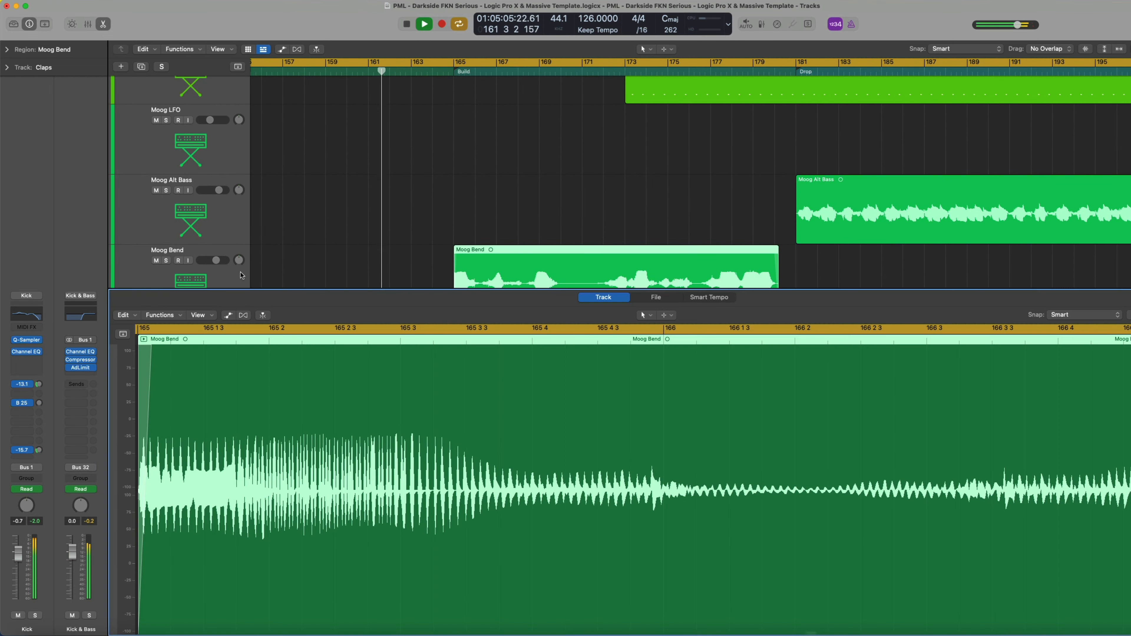
{"action": "left_click", "coordinate": [263, 315]}
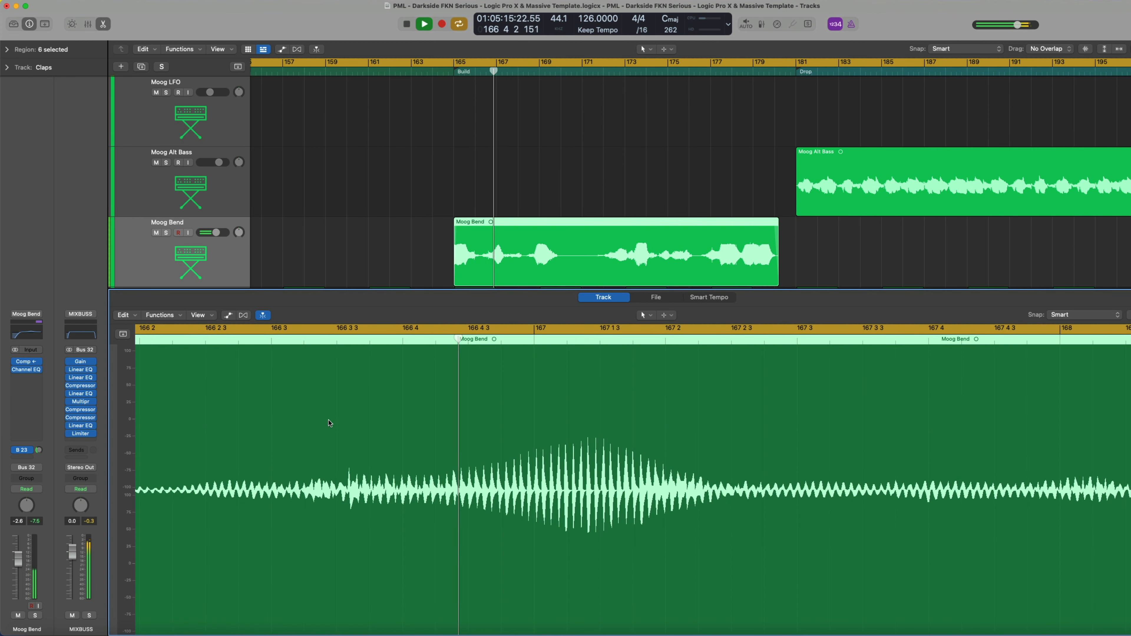
{"action": "key", "text": "e"}
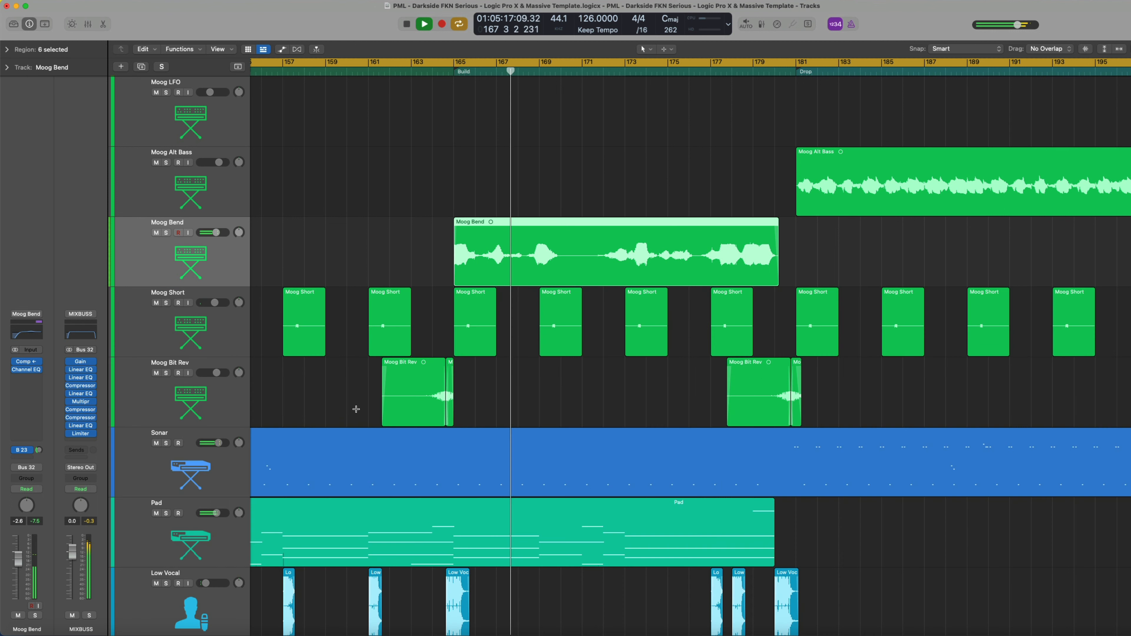
Step: View the Pad region's chord notes in the Piano Roll and select the Pad track to show its channel strip
{"action": "left_click", "coordinate": [531, 382]}
{"action": "scroll", "coordinate": [534, 392], "scroll_direction": "down", "scroll_amount": 5}
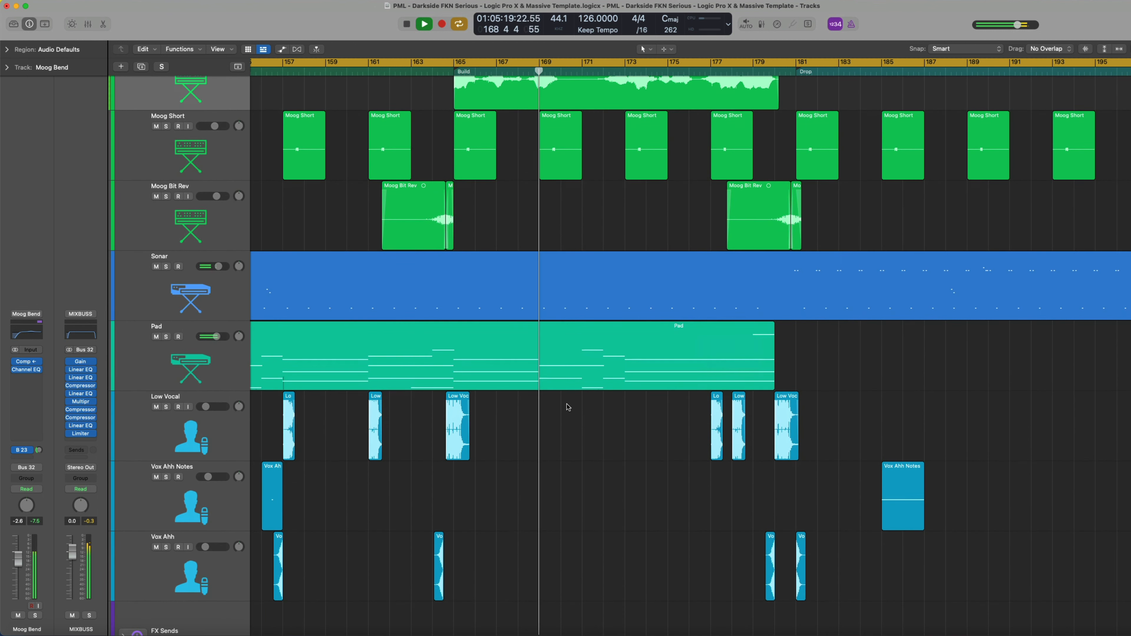
{"action": "left_click", "coordinate": [570, 345]}
{"action": "key", "text": "e"}
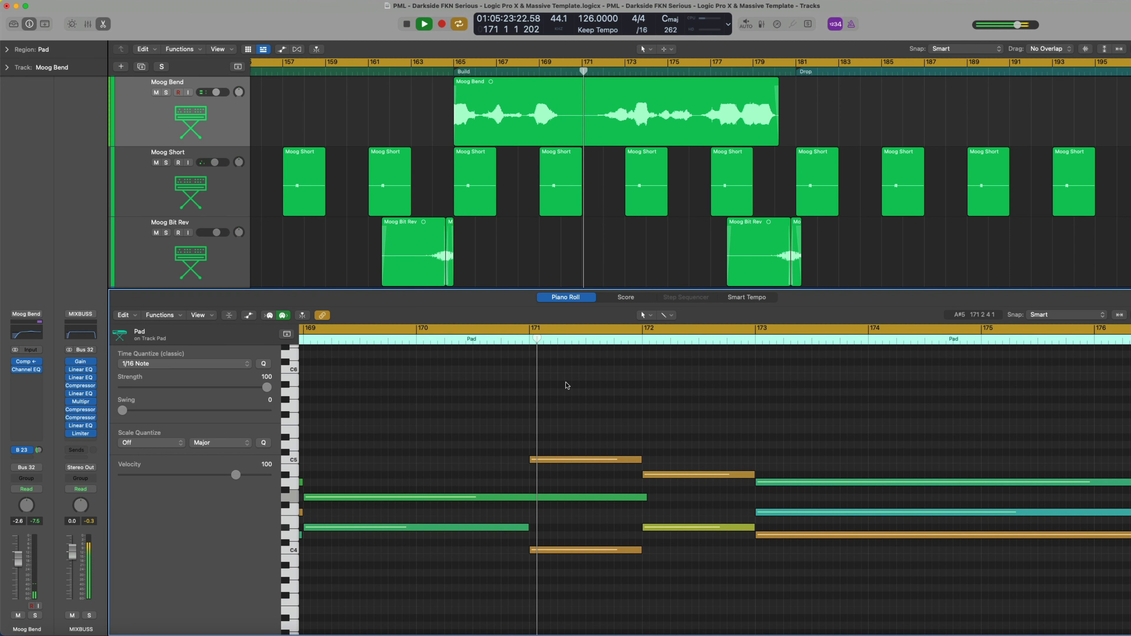
{"action": "scroll", "coordinate": [343, 243], "scroll_direction": "down", "scroll_amount": 5}
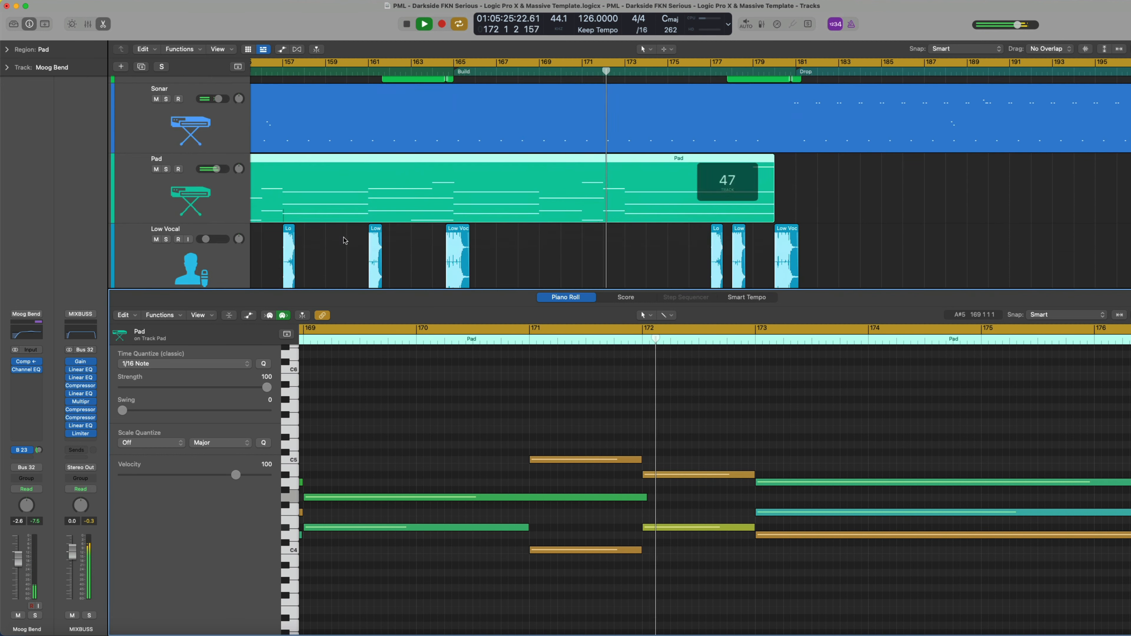
{"action": "left_click", "coordinate": [217, 197]}
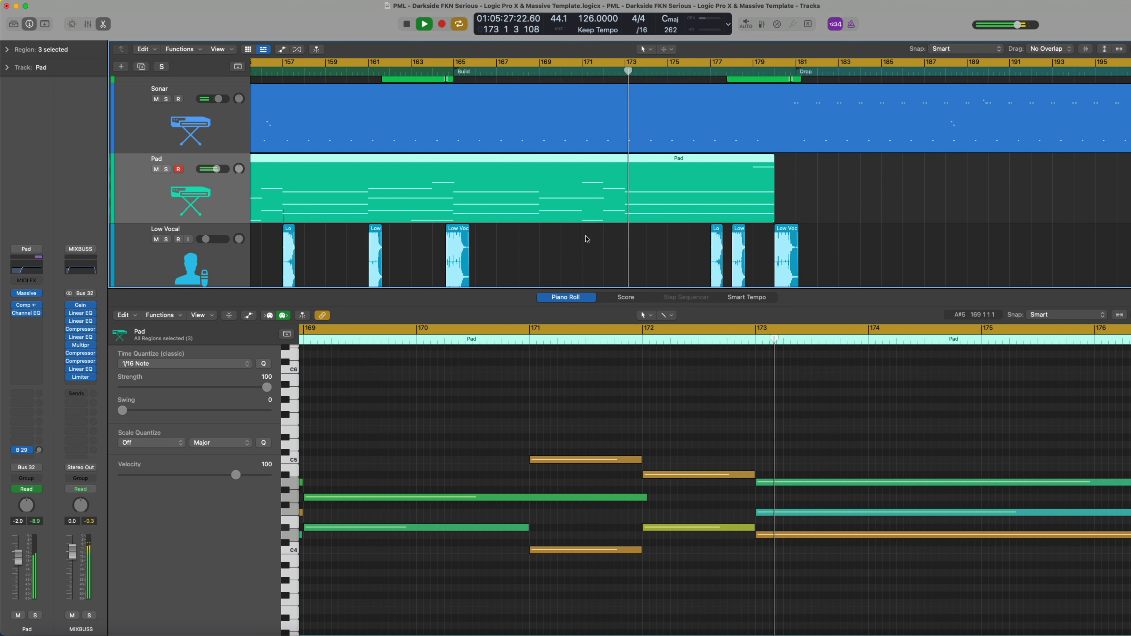
Step: Examine the Low Vocal region at bar 177 in the Audio Track Editor with the view following playback
{"action": "scroll", "coordinate": [587, 239], "scroll_direction": "down", "scroll_amount": 2}
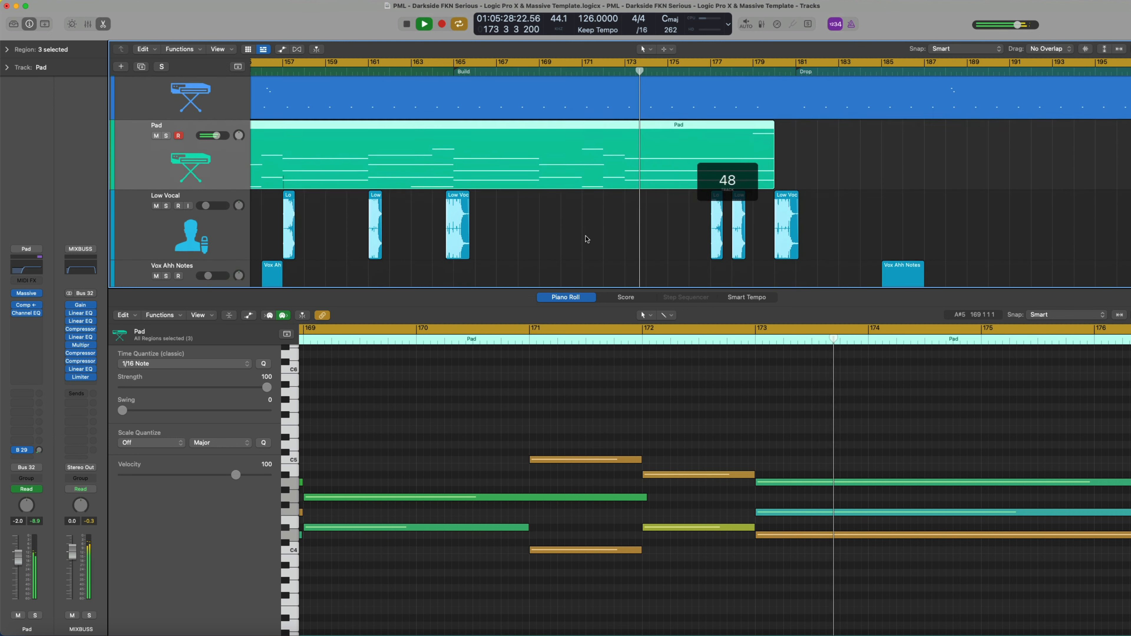
{"action": "left_click", "coordinate": [715, 212]}
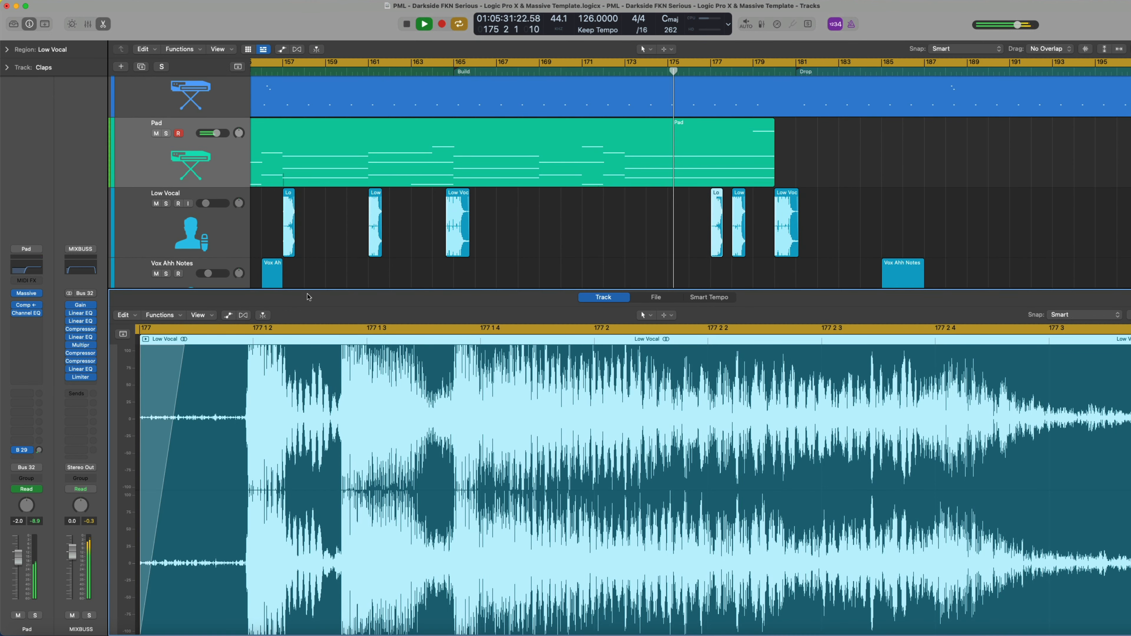
{"action": "left_click", "coordinate": [267, 316]}
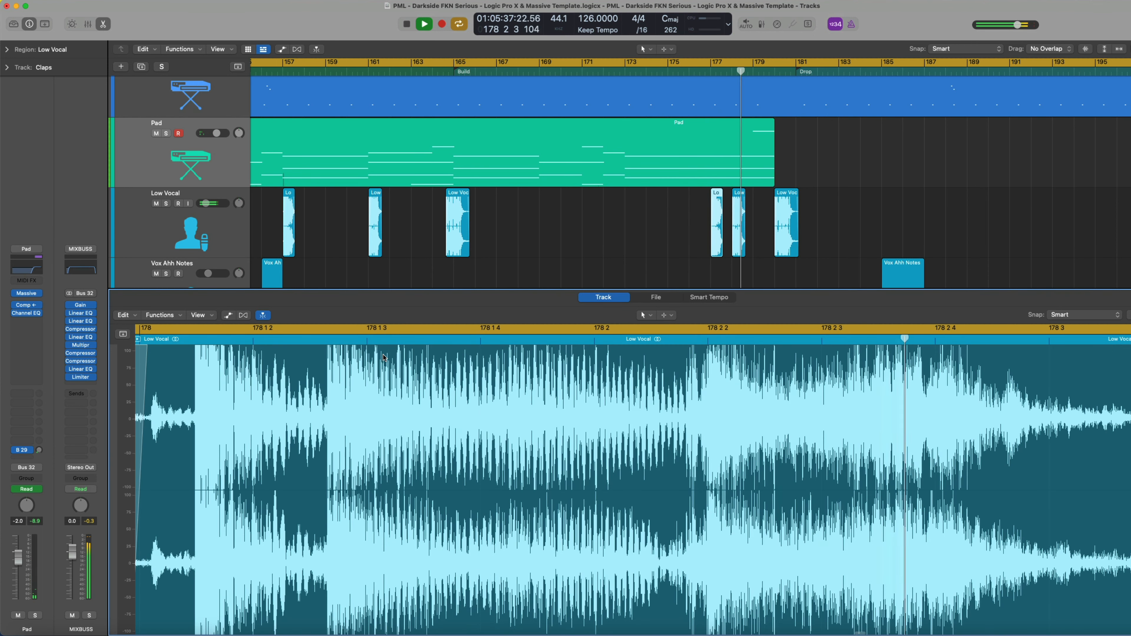
{"action": "key", "text": "e"}
Step: Inspect the Moog Bit Rev region before the Drop, including its fade-in, in the Audio Track Editor
{"action": "scroll", "coordinate": [628, 333], "scroll_direction": "up", "scroll_amount": 8}
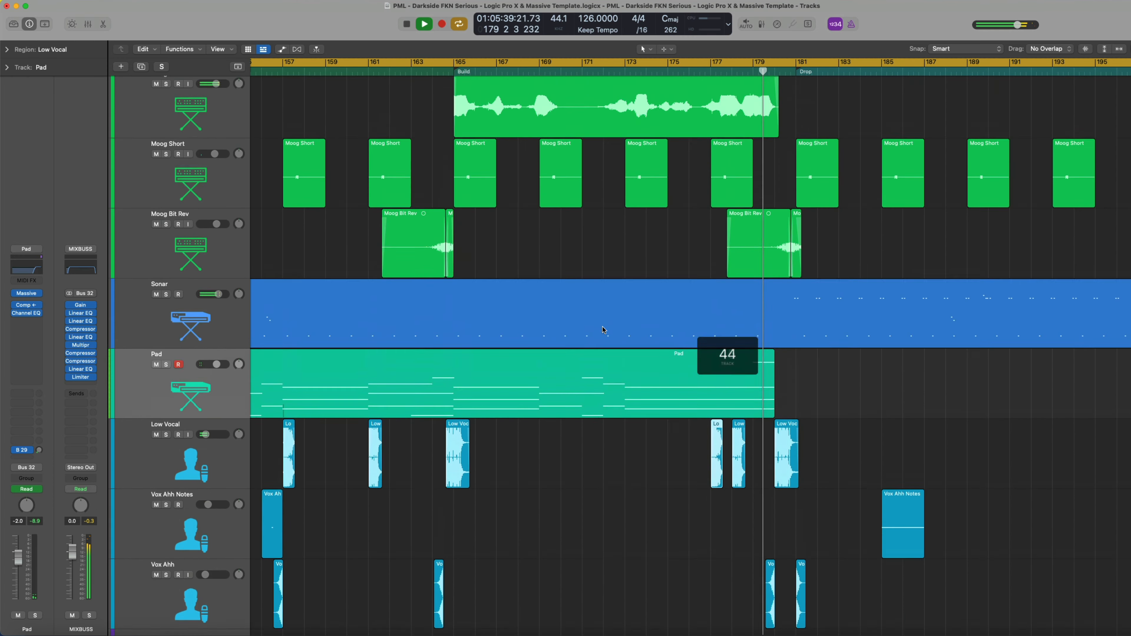
{"action": "left_click", "coordinate": [771, 384]}
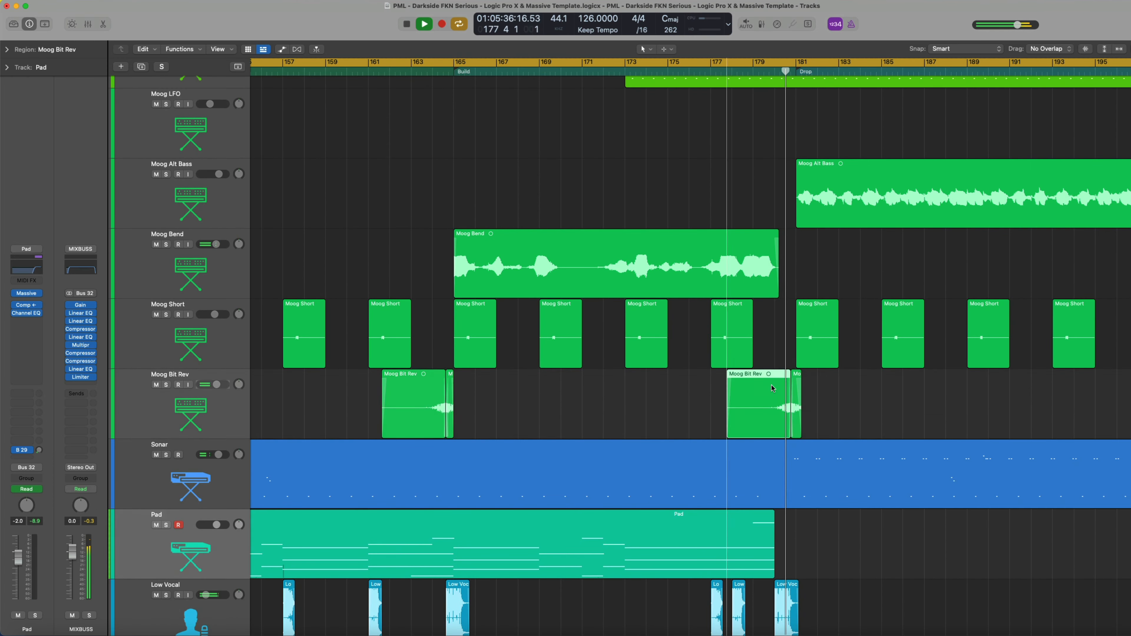
{"action": "key", "text": "e"}
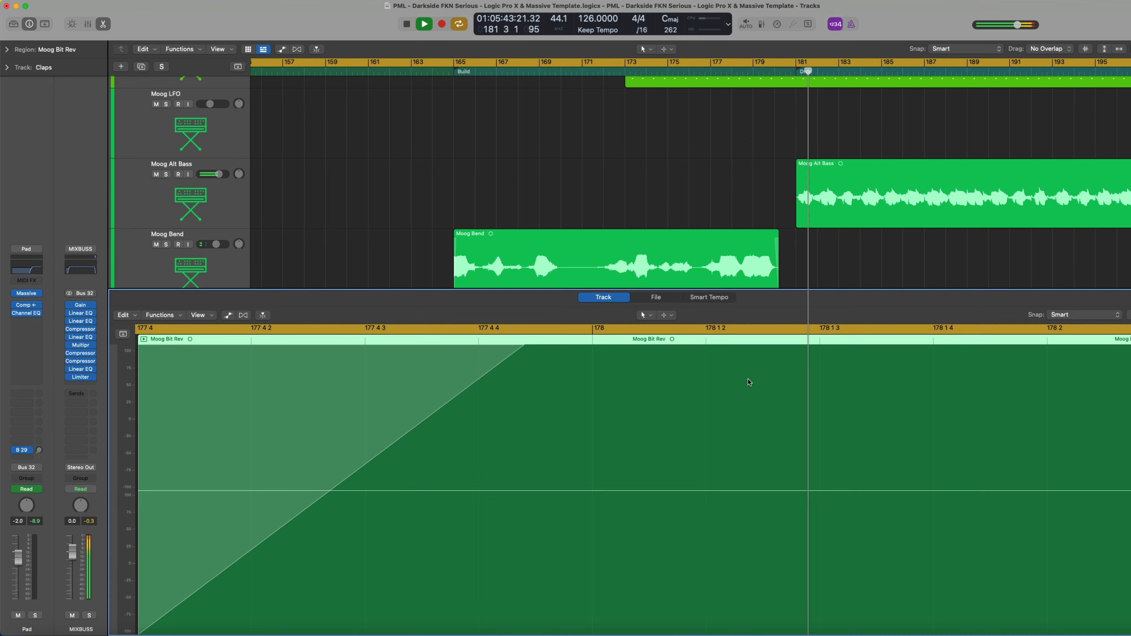
{"action": "key", "text": "e"}
Step: Examine the Moog Alt Bass region's waveform from the start of the Drop in the Audio Track Editor, following the playhead
{"action": "scroll", "coordinate": [735, 356], "scroll_direction": "up", "scroll_amount": 5}
{"action": "left_click", "coordinate": [860, 342]}
{"action": "key", "text": "e"}
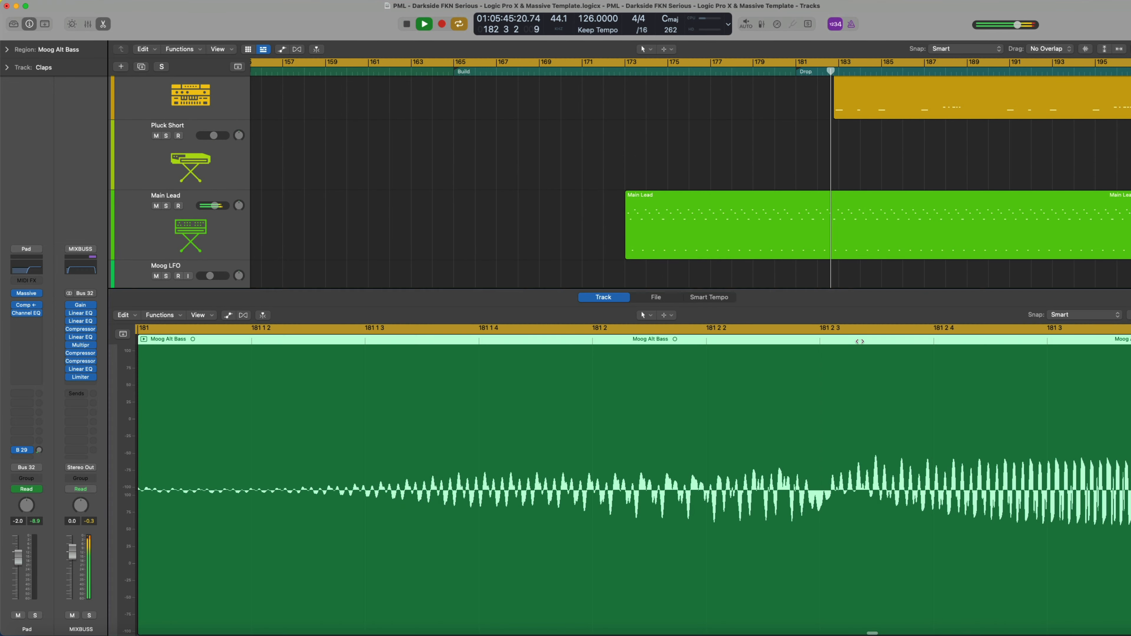
{"action": "left_click", "coordinate": [263, 316]}
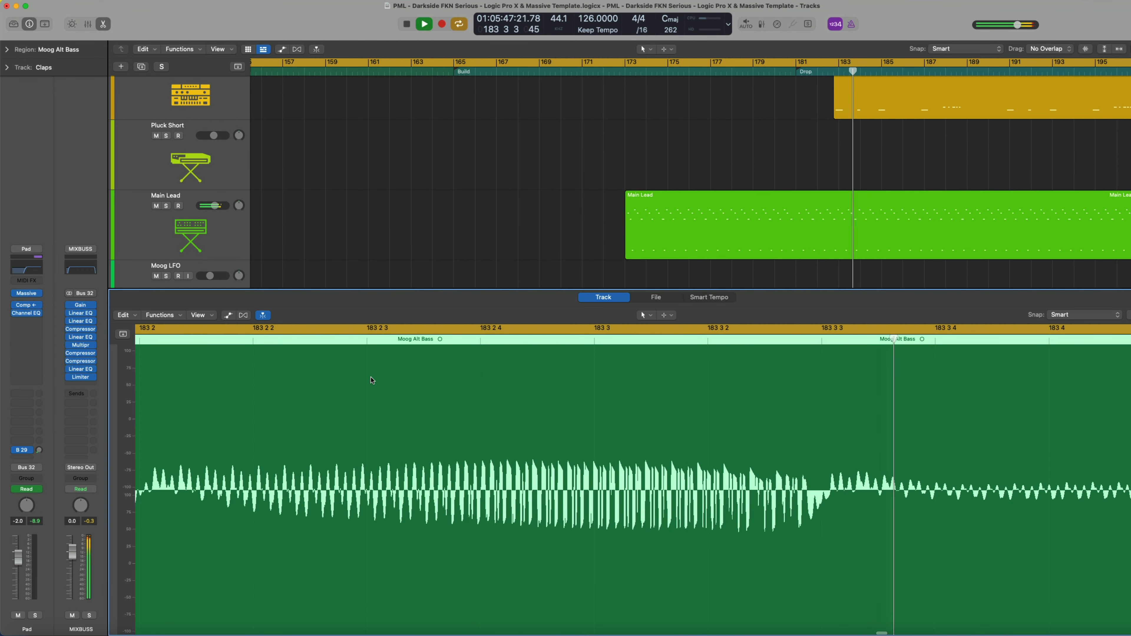
{"action": "scroll", "coordinate": [398, 392], "scroll_direction": "down", "scroll_amount": 6}
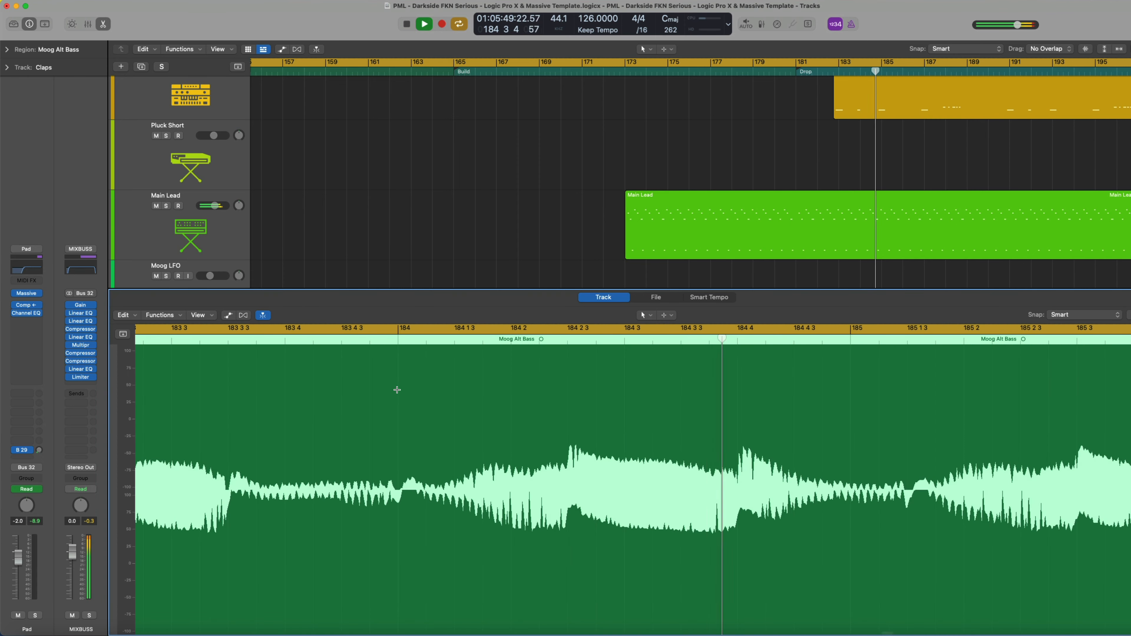
{"action": "scroll", "coordinate": [396, 390], "scroll_direction": "down", "scroll_amount": 3}
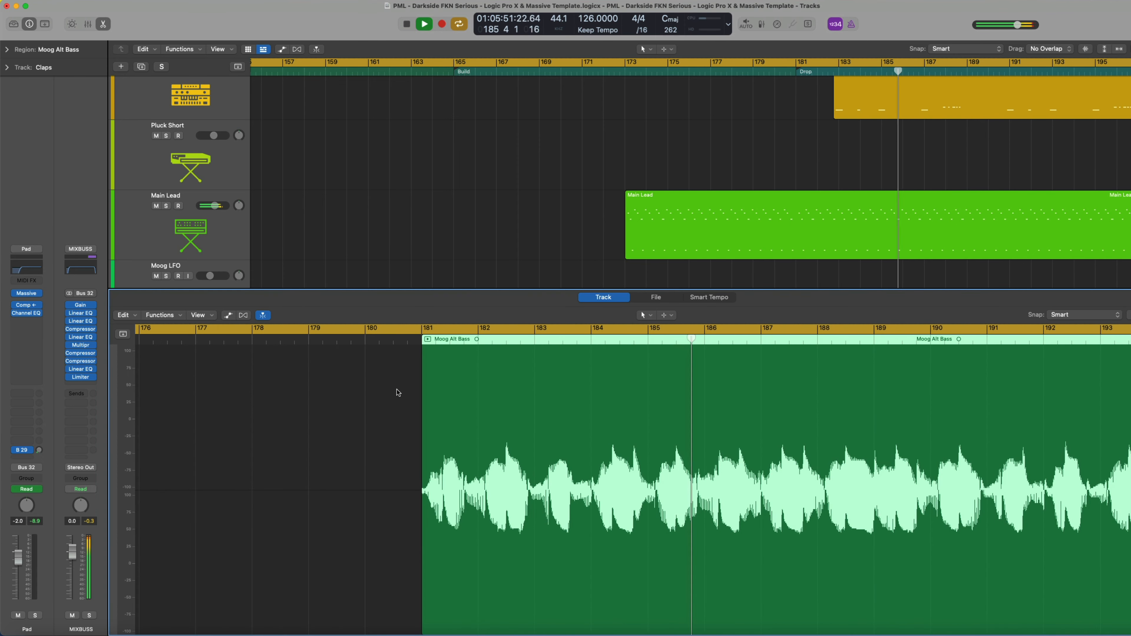
{"action": "key", "text": "e"}
Step: View the Bass High region's notes in the Drop section in the Piano Roll
{"action": "scroll", "coordinate": [770, 252], "scroll_direction": "up", "scroll_amount": 2}
{"action": "scroll", "coordinate": [770, 253], "scroll_direction": "up", "scroll_amount": 3}
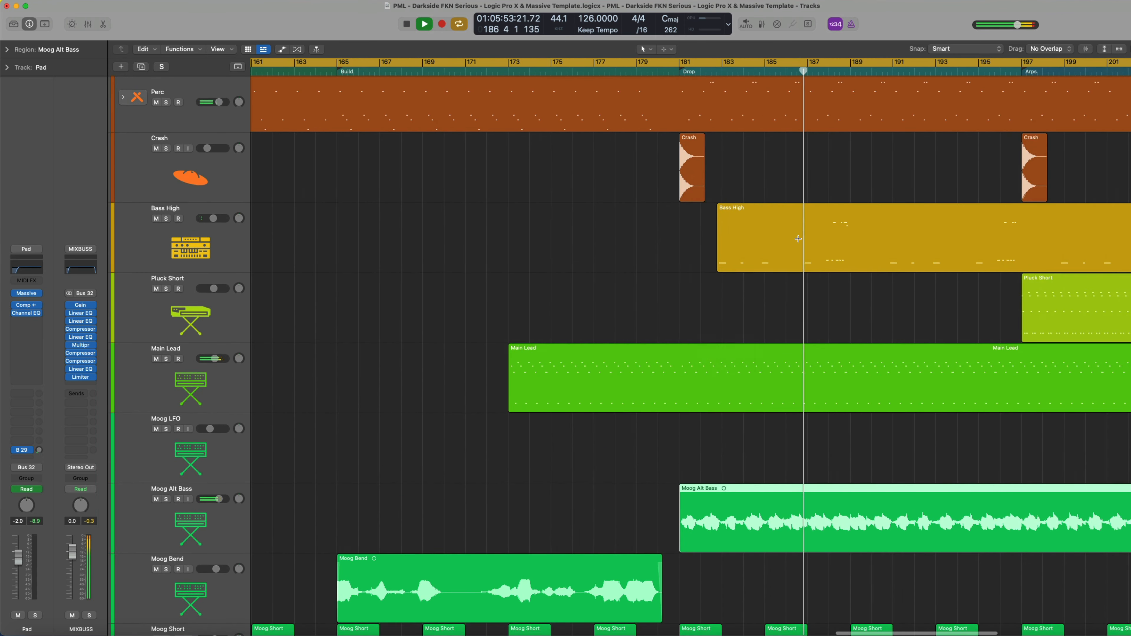
{"action": "left_click", "coordinate": [809, 227]}
{"action": "key", "text": "e"}
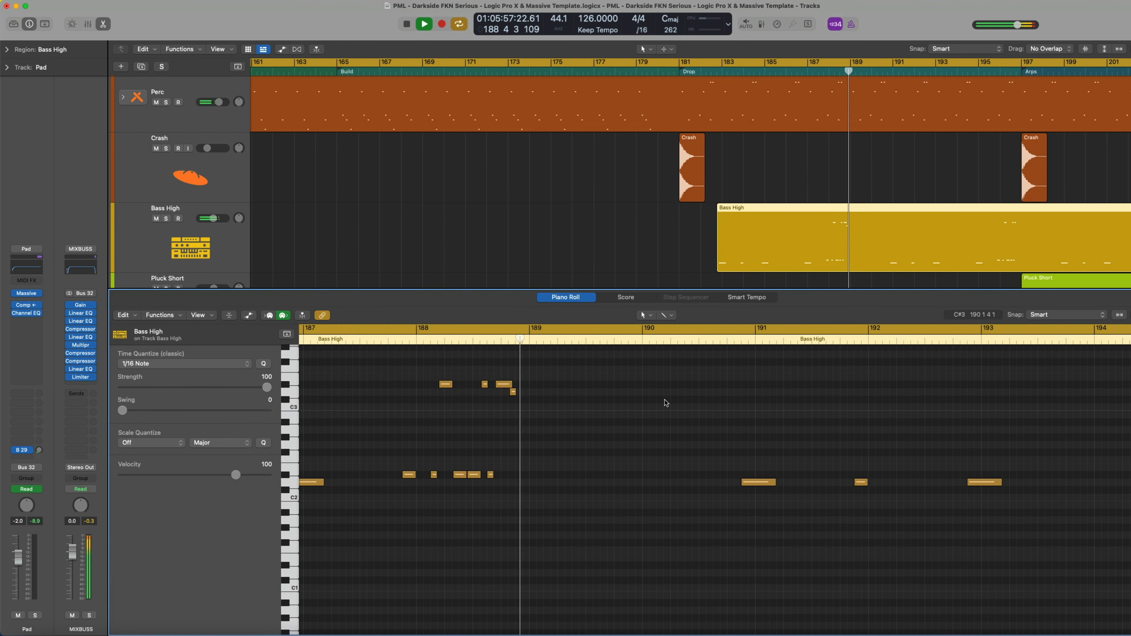
{"action": "key", "text": "e"}
Step: Review the drum regions in the Drop from Perc up to Noize and select the first Noize region there
{"action": "scroll", "coordinate": [806, 342], "scroll_direction": "up", "scroll_amount": 4}
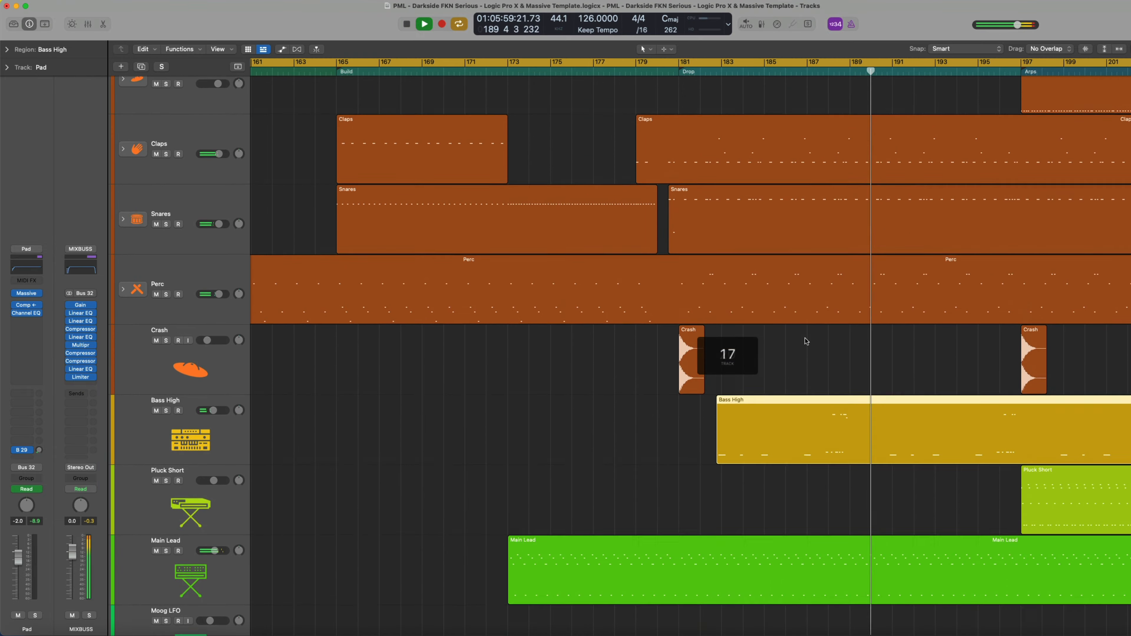
{"action": "scroll", "coordinate": [806, 342], "scroll_direction": "up", "scroll_amount": 6}
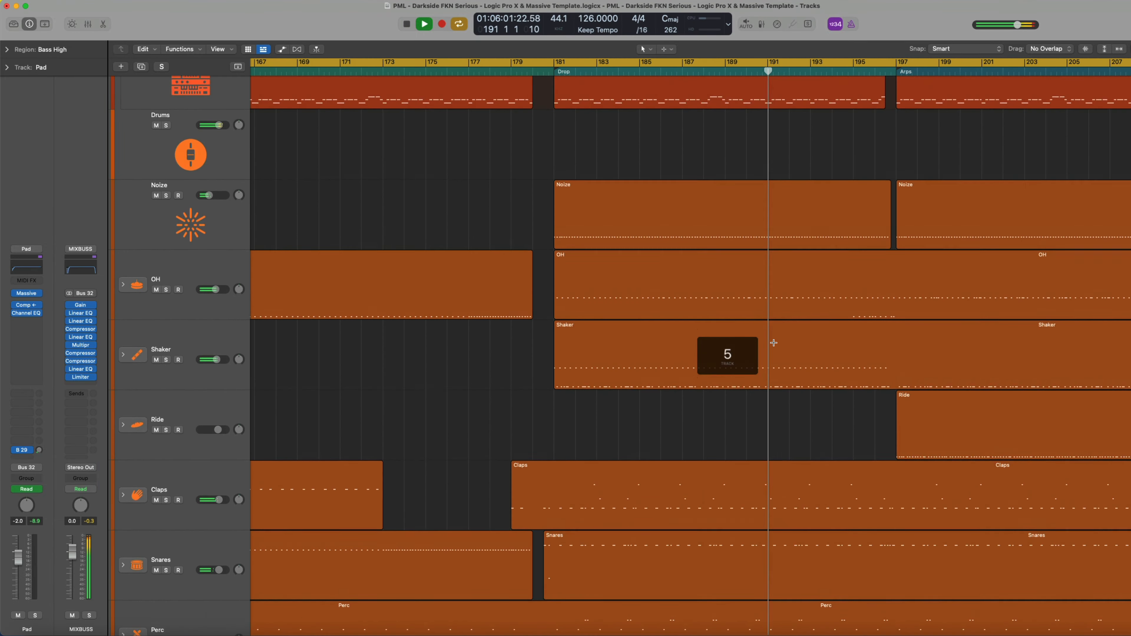
{"action": "scroll", "coordinate": [773, 342], "scroll_direction": "up", "scroll_amount": 2}
{"action": "left_click", "coordinate": [718, 264]}
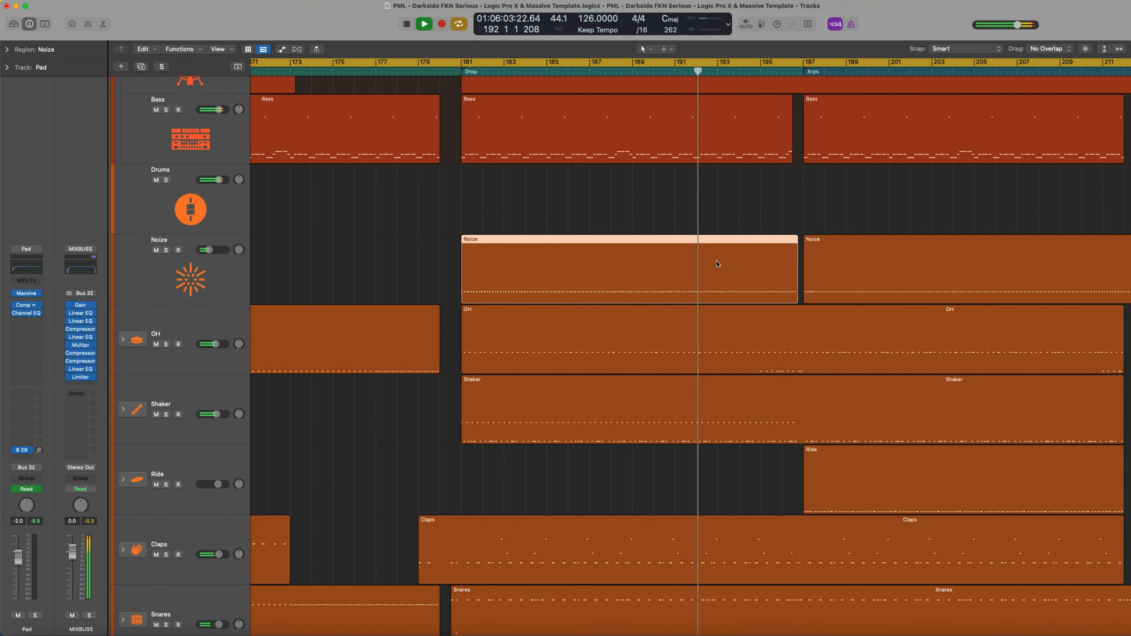
{"action": "scroll", "coordinate": [716, 264], "scroll_direction": "up", "scroll_amount": 3}
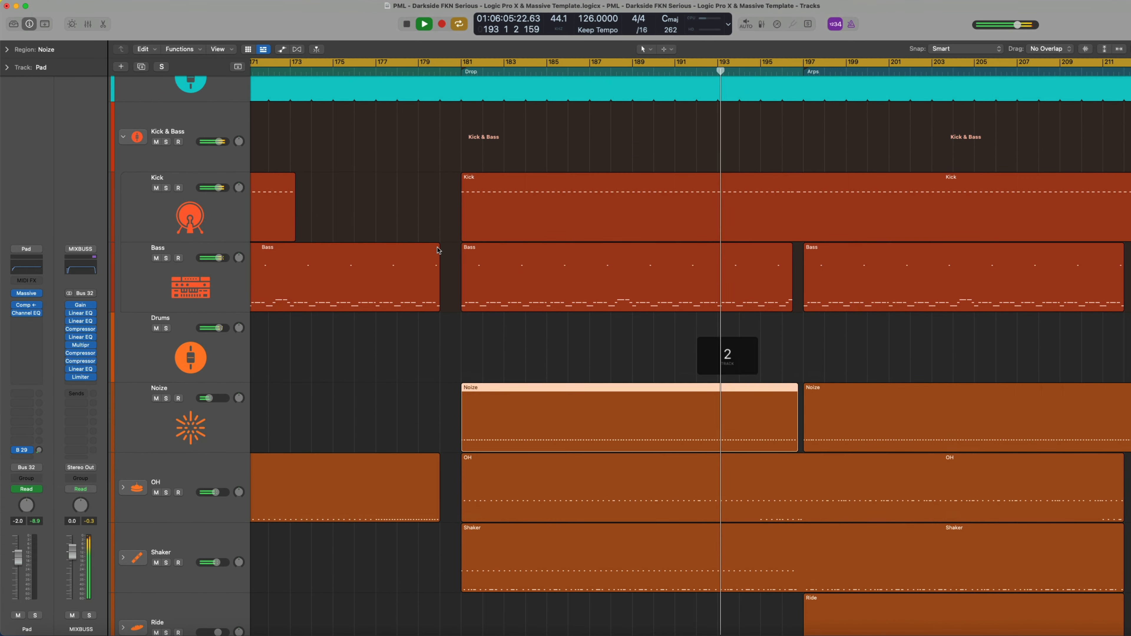
Step: Select the Bass track and inspect its Massive synth patch
{"action": "left_click", "coordinate": [220, 279]}
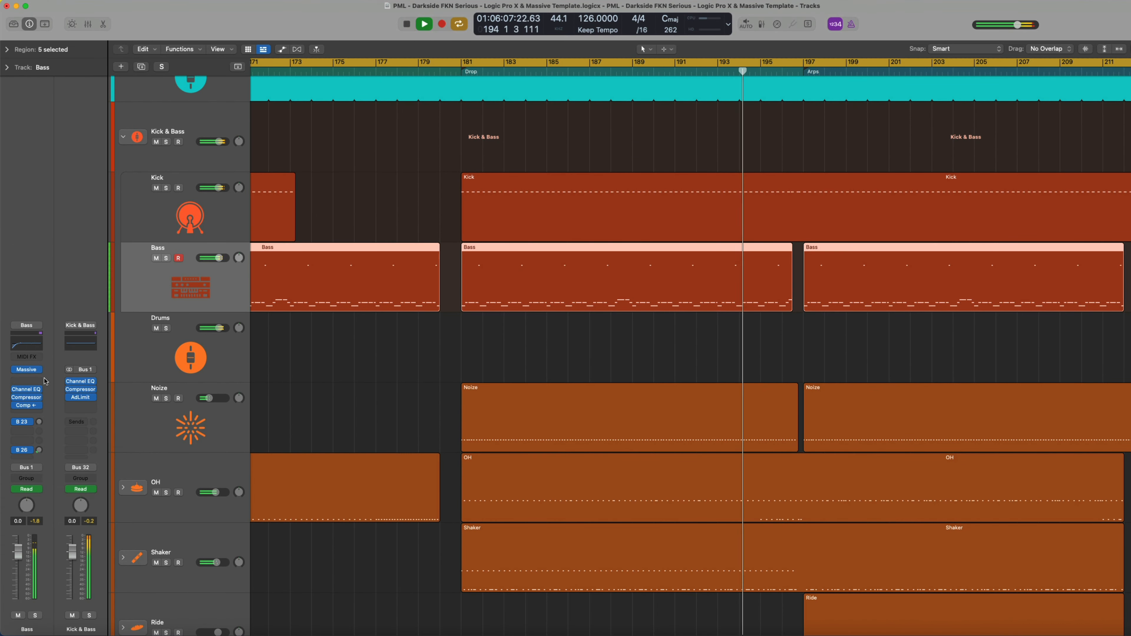
{"action": "left_click", "coordinate": [28, 369]}
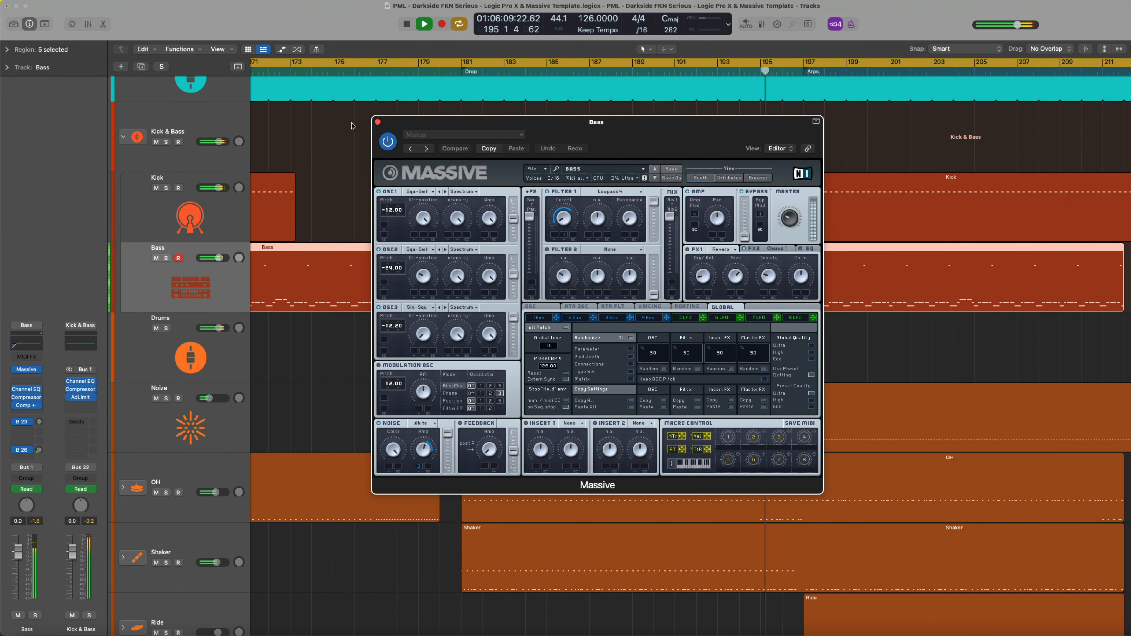
{"action": "left_click", "coordinate": [377, 122]}
Step: Inspect the Bass track's two Compressors, including the side chain input, and its Channel EQ curve
{"action": "left_click", "coordinate": [27, 398]}
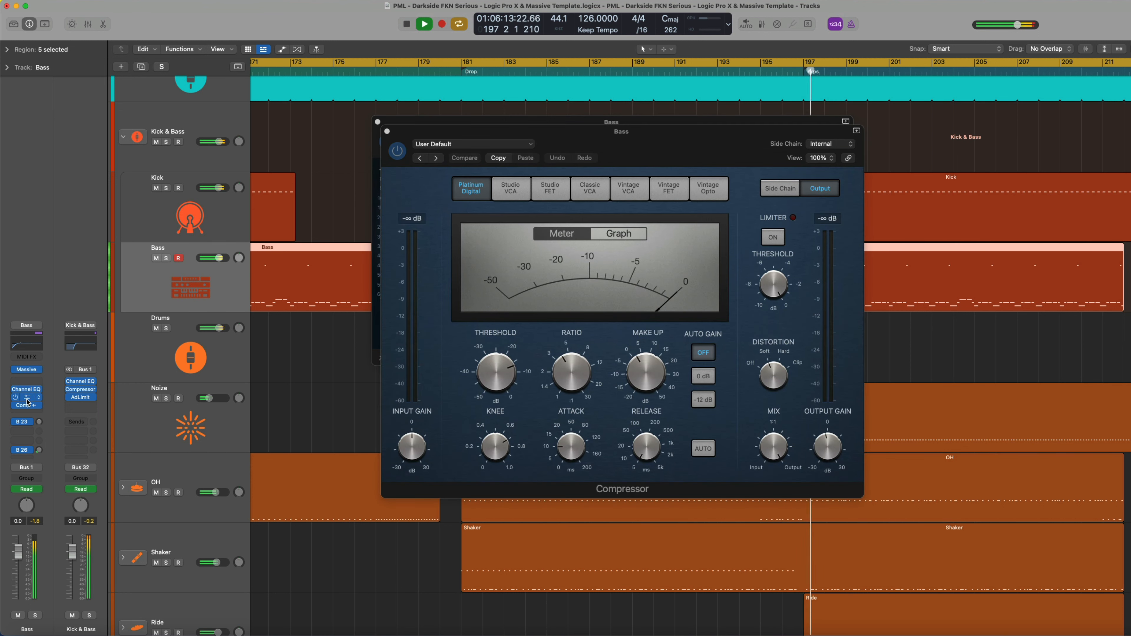
{"action": "left_click", "coordinate": [27, 398]}
{"action": "left_click", "coordinate": [27, 406]}
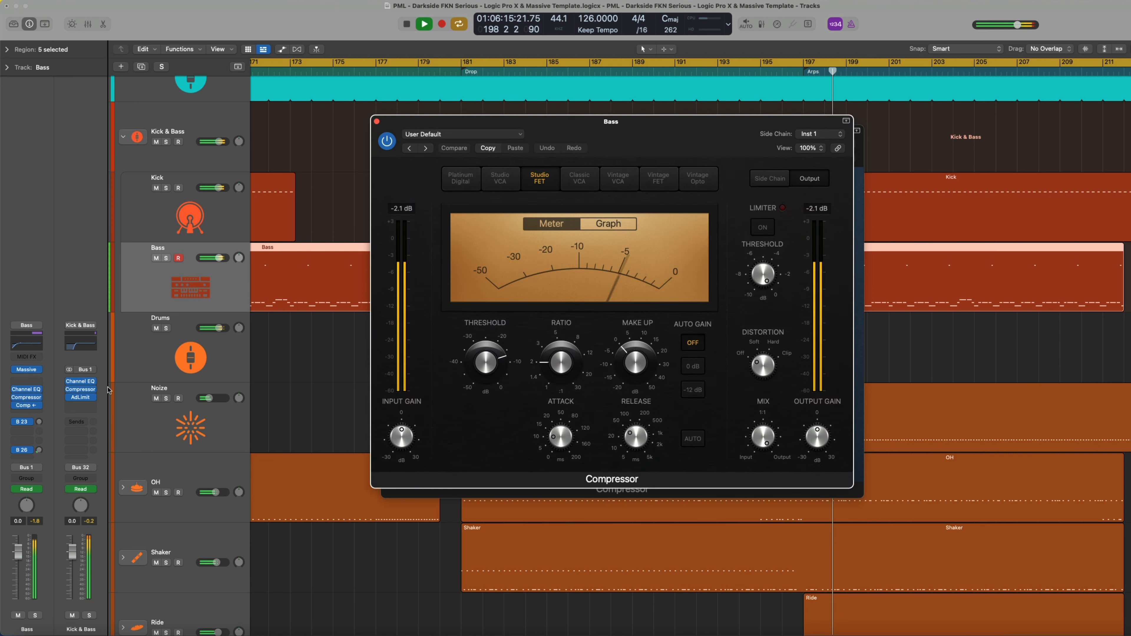
{"action": "left_click", "coordinate": [377, 122]}
{"action": "left_click", "coordinate": [376, 122]}
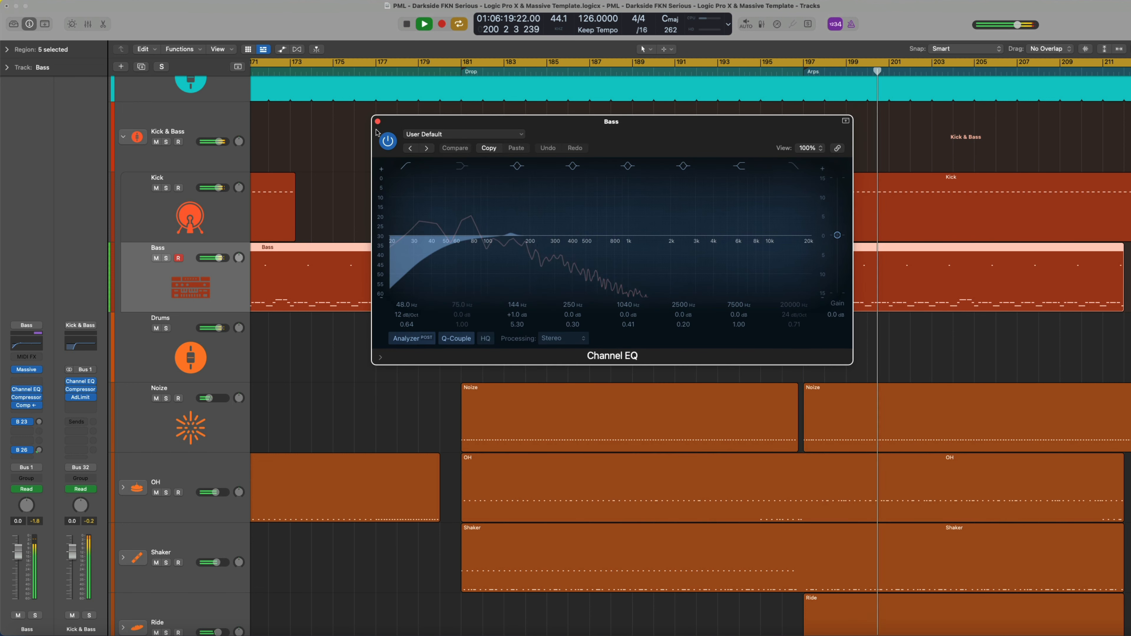
{"action": "left_click", "coordinate": [378, 121]}
Step: Show the Mixer and review the channel strips from SC and Kick & Bass across to Stereo Out
{"action": "key", "text": "x"}
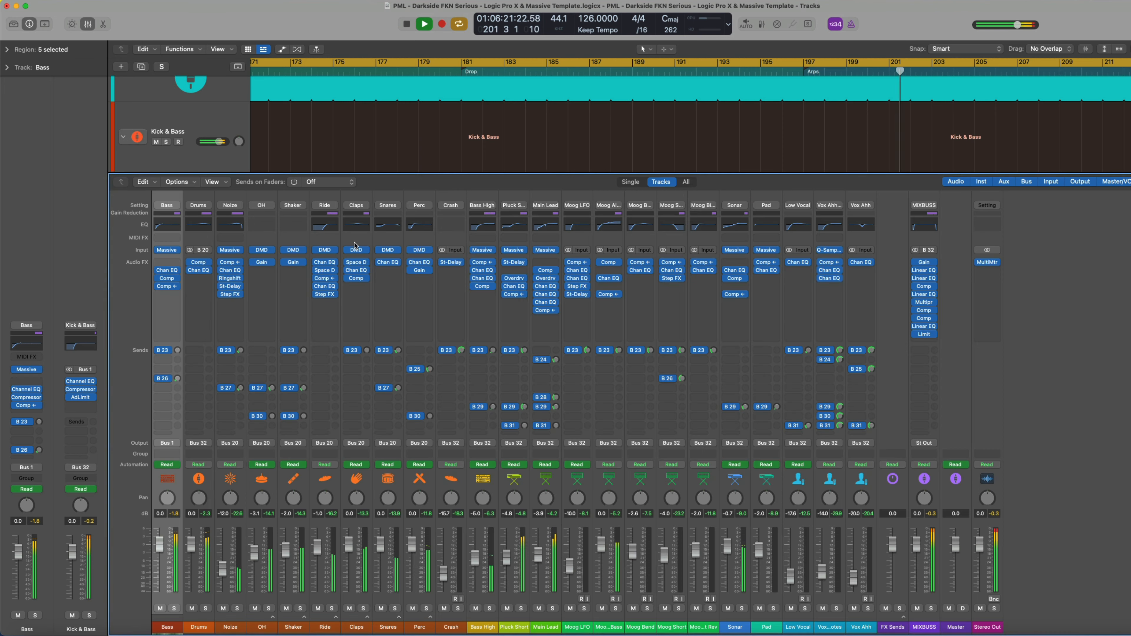
{"action": "scroll", "coordinate": [323, 326], "scroll_direction": "left", "scroll_amount": 5}
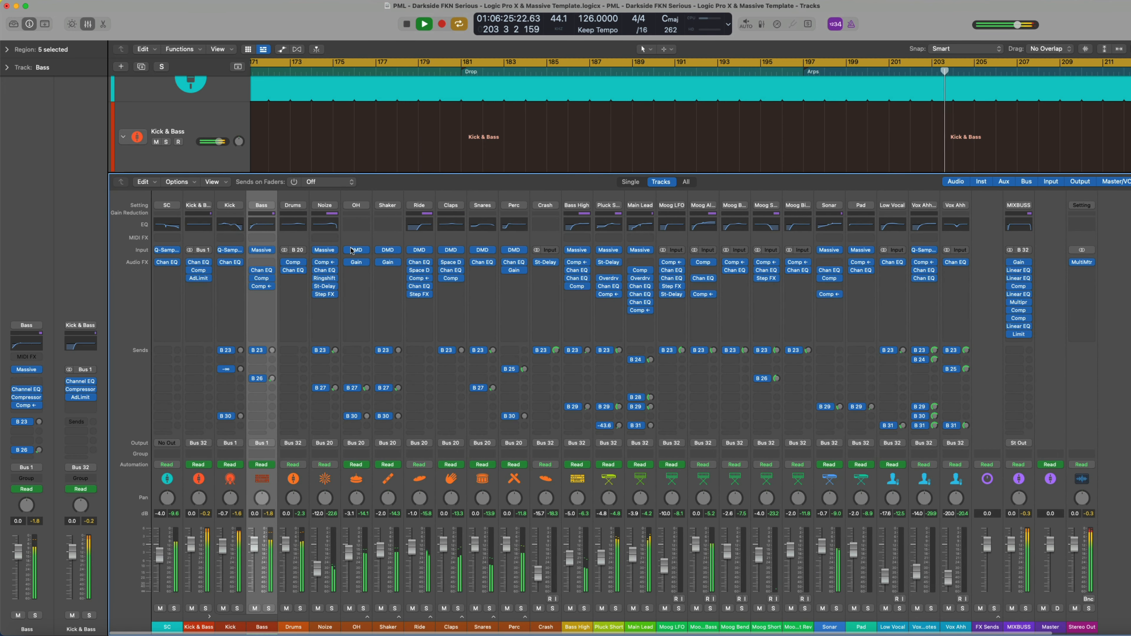
Step: Inspect the PML_DPV2_RIDE_005 sample in the Ride's Drum Machine Designer and the Stereo Delay on Pluck Short
{"action": "left_click", "coordinate": [423, 251]}
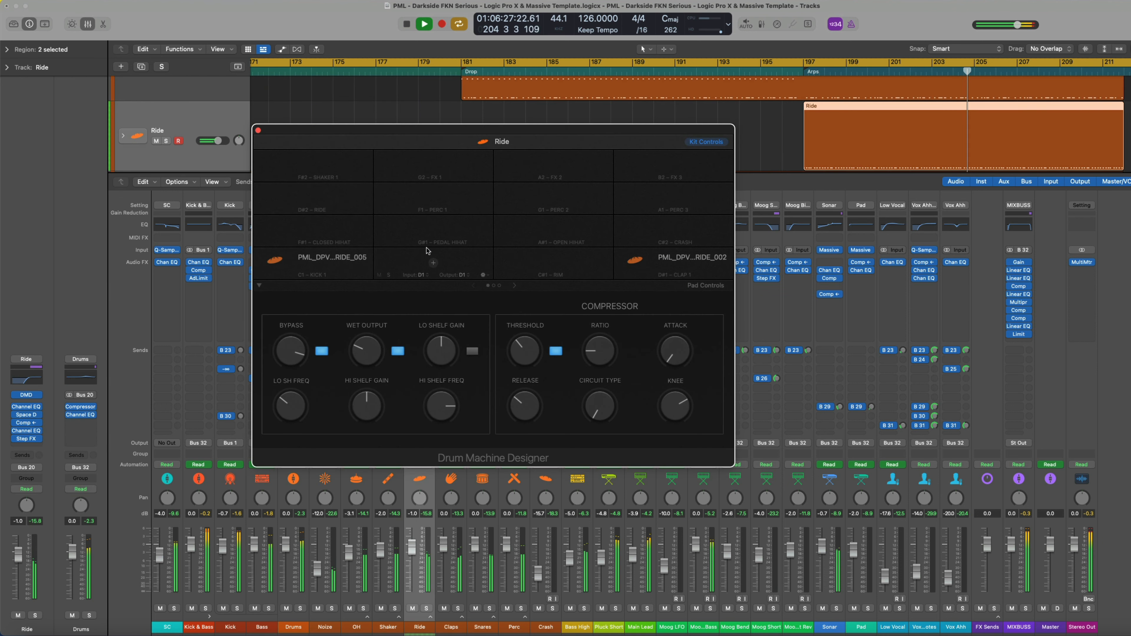
{"action": "left_click", "coordinate": [328, 247]}
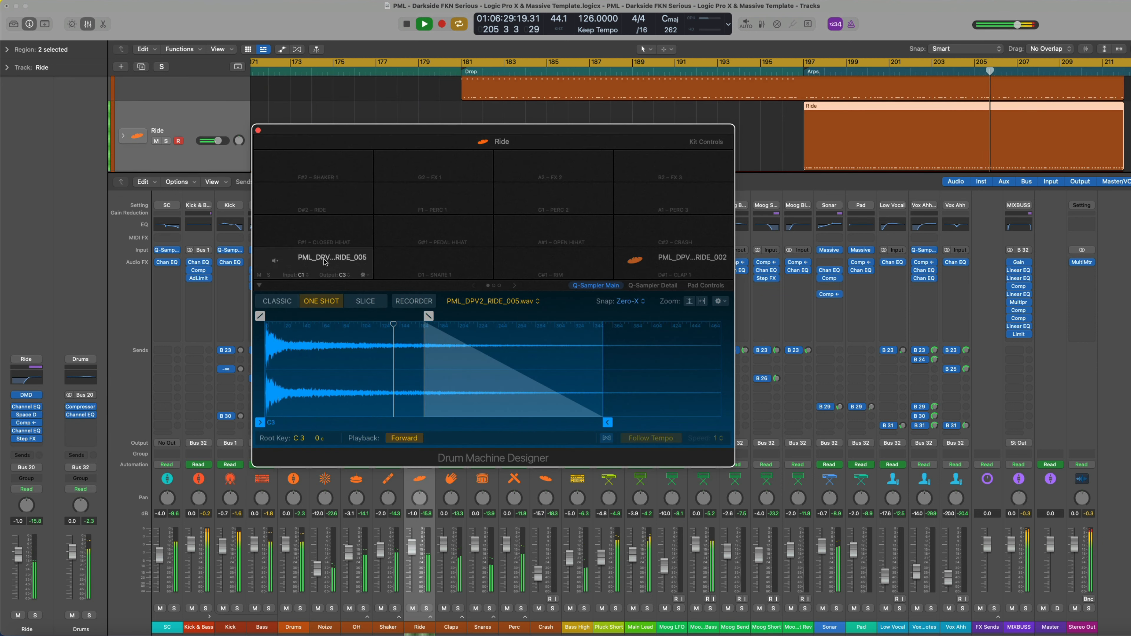
{"action": "left_click", "coordinate": [258, 131]}
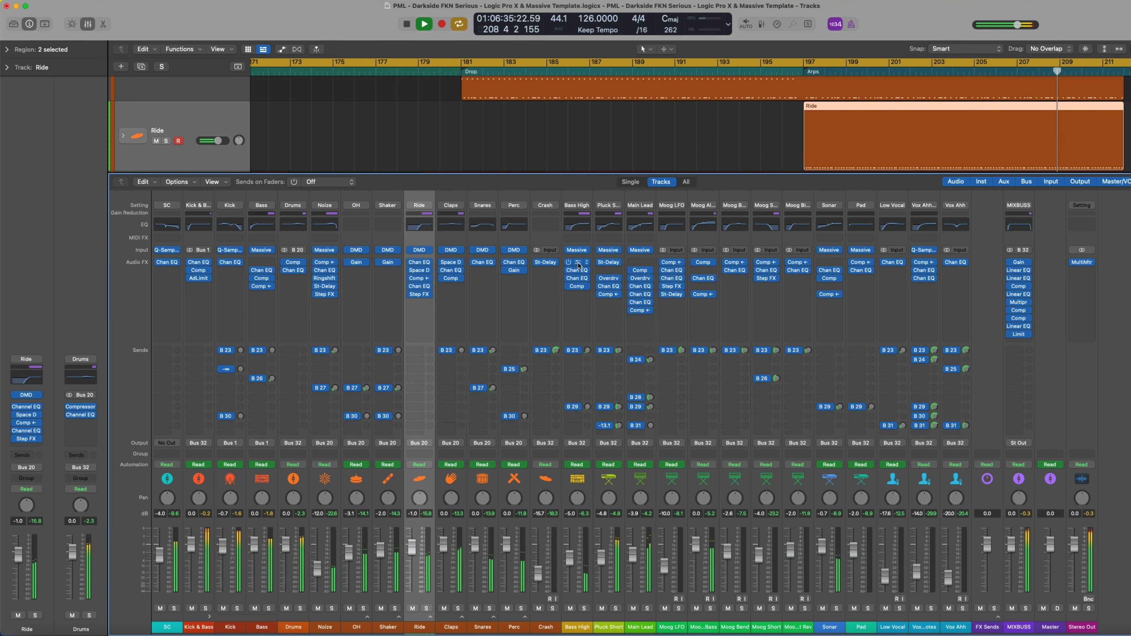
{"action": "left_click", "coordinate": [610, 265]}
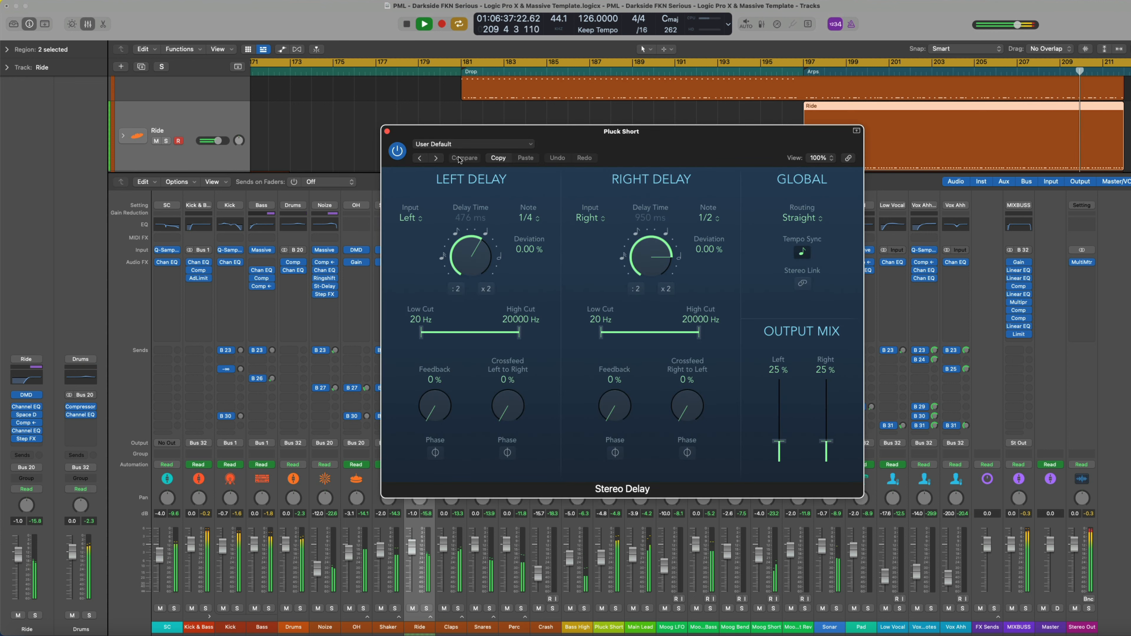
{"action": "left_click", "coordinate": [387, 131]}
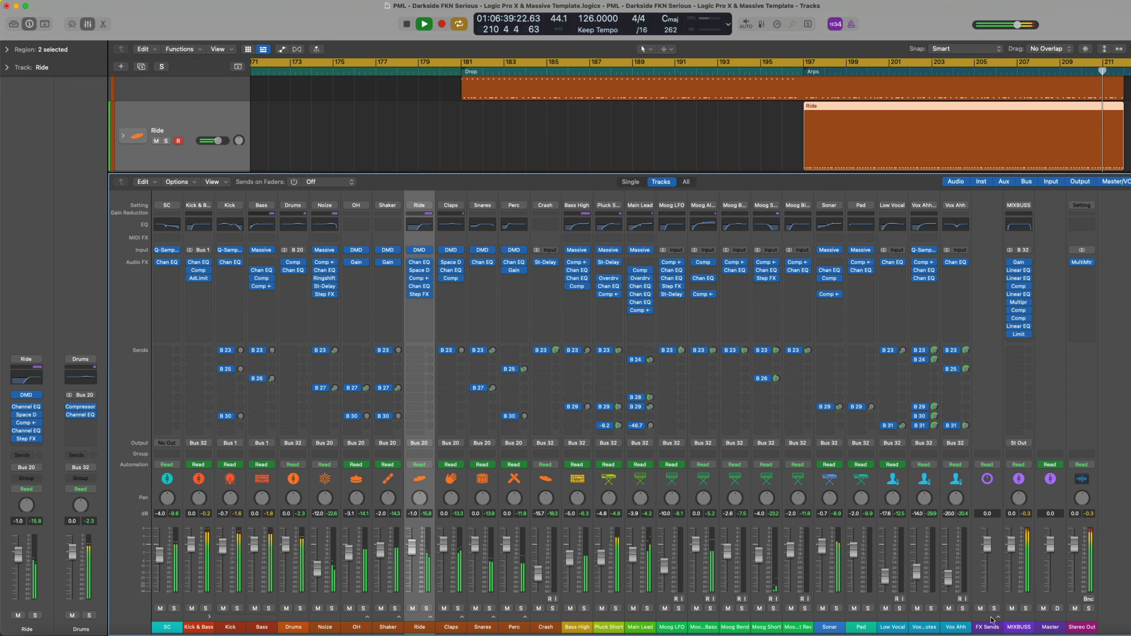
Step: Inspect the MIXBUSS channel's Limiter and its last Linear Phase EQ, keeping both plug-in windows in view
{"action": "left_click", "coordinate": [1019, 335]}
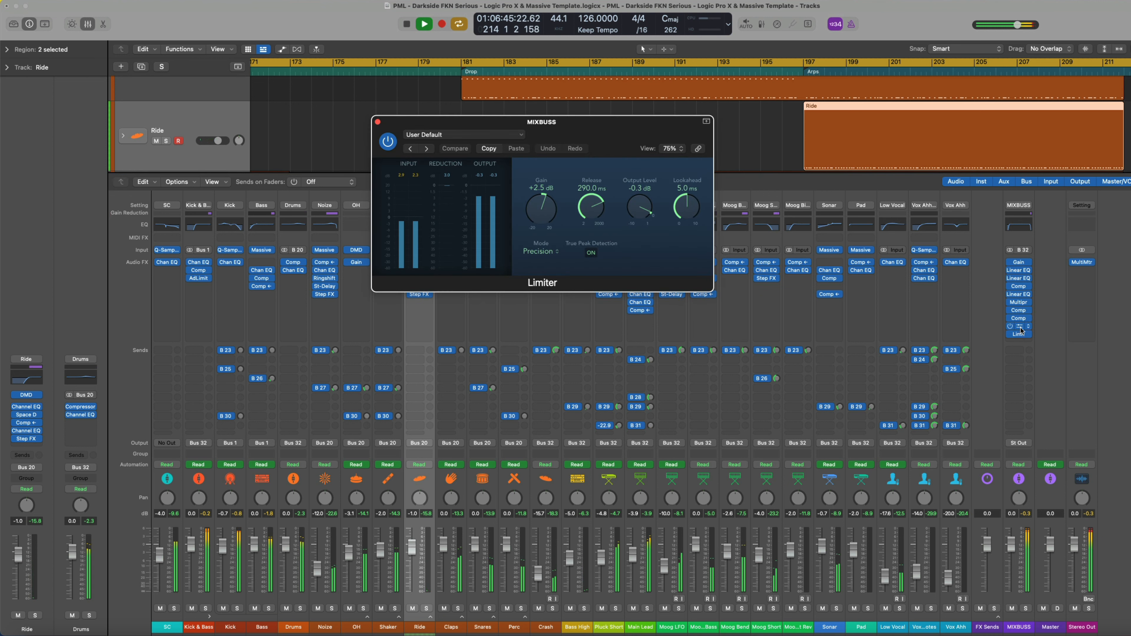
{"action": "left_click", "coordinate": [1020, 326]}
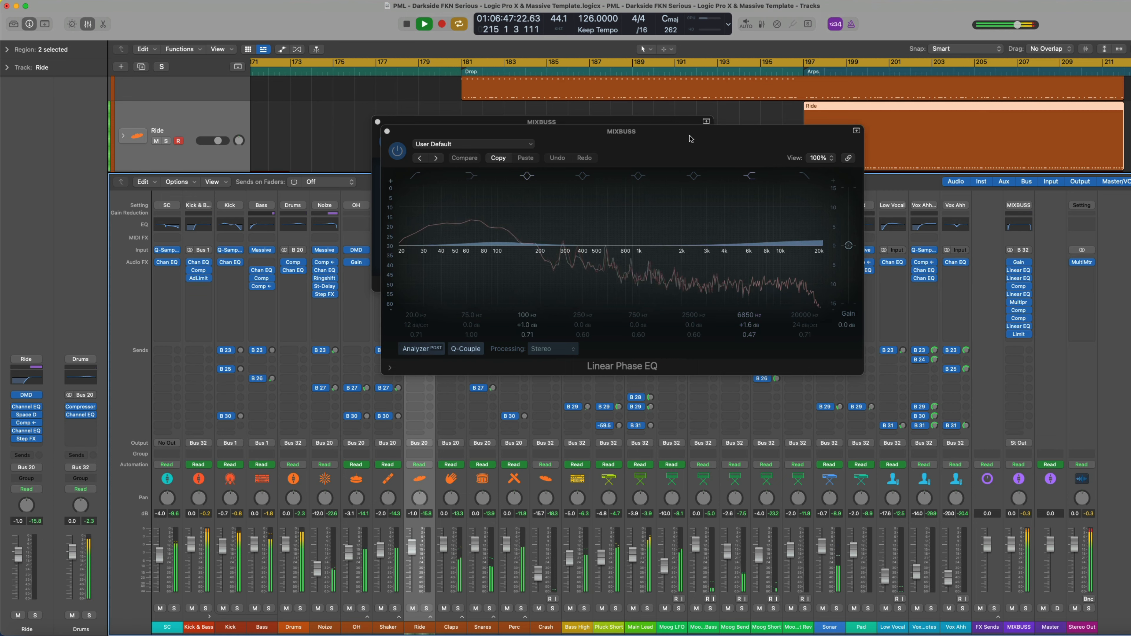
{"action": "left_click_drag", "start_coordinate": [633, 208], "coordinate": [564, 262]}
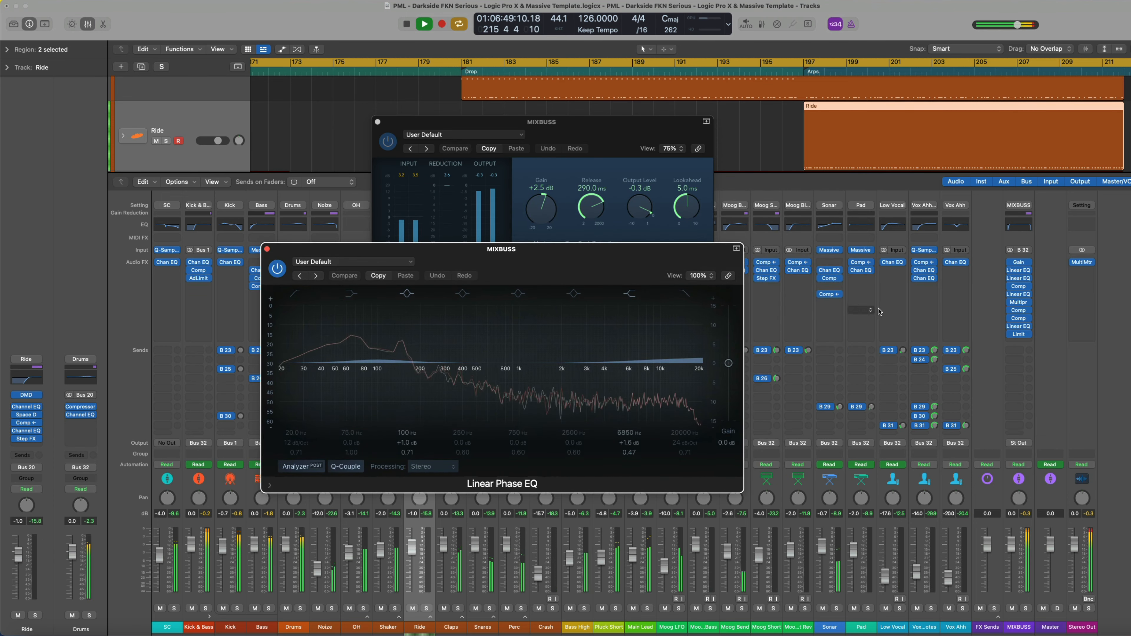
Step: Compare the MIXBUSS channel's two consecutive Compressors side by side, and inspect the earlier Compressor in its effects chain
{"action": "left_click", "coordinate": [1021, 319]}
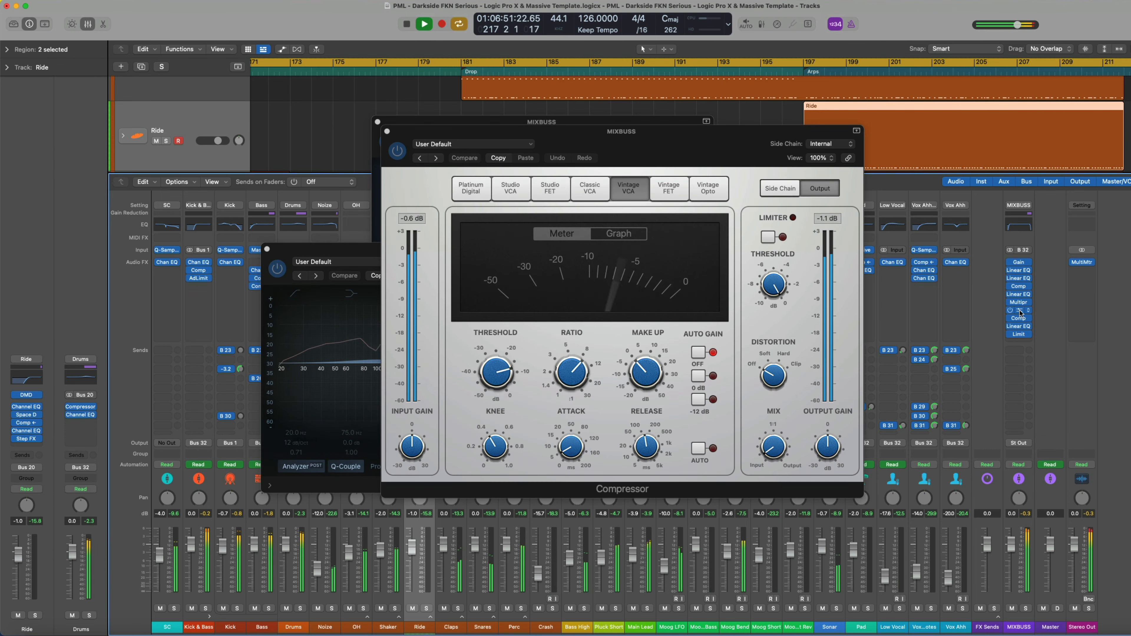
{"action": "left_click", "coordinate": [1020, 312]}
{"action": "left_click_drag", "start_coordinate": [608, 146], "coordinate": [289, 109]}
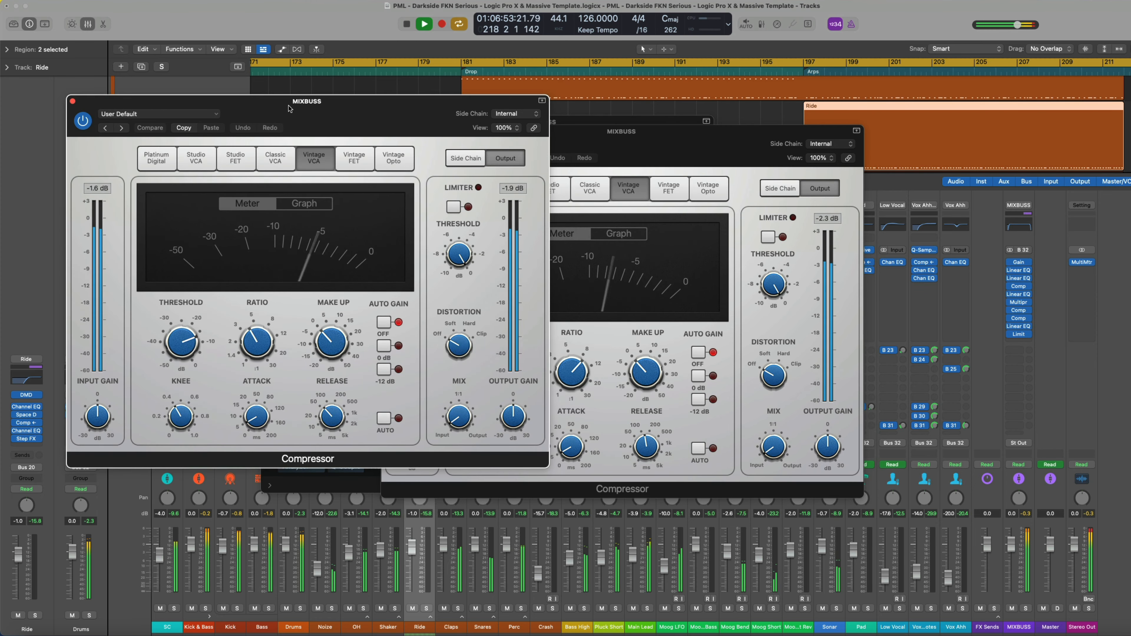
{"action": "left_click_drag", "start_coordinate": [614, 141], "coordinate": [632, 163]}
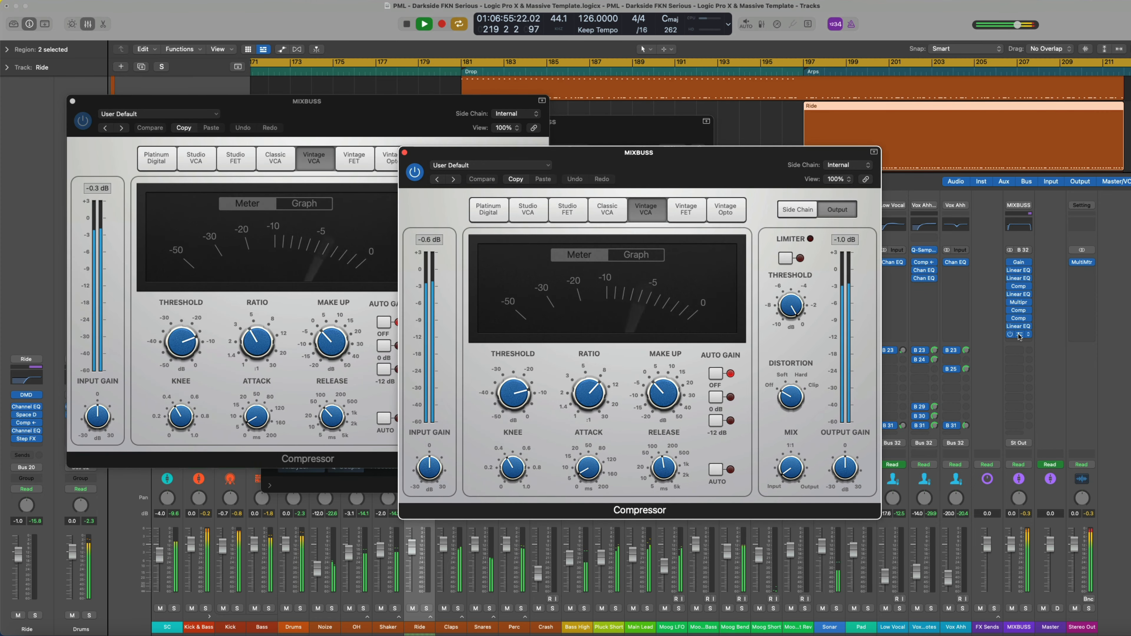
{"action": "left_click", "coordinate": [1020, 319]}
{"action": "left_click", "coordinate": [1020, 311]}
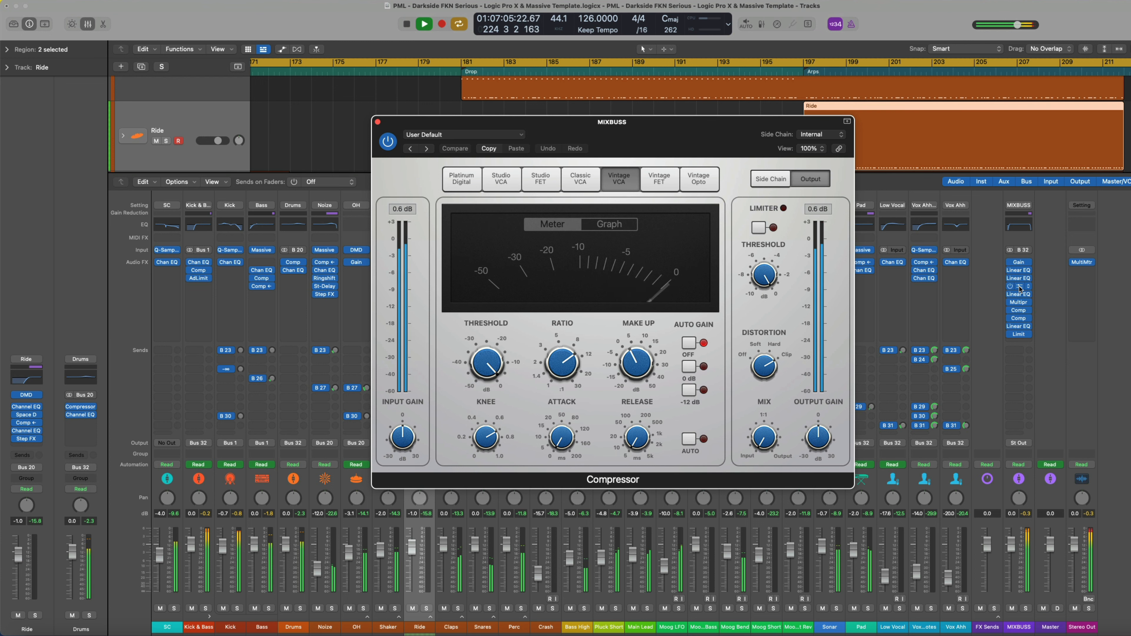
{"action": "left_click", "coordinate": [1019, 287]}
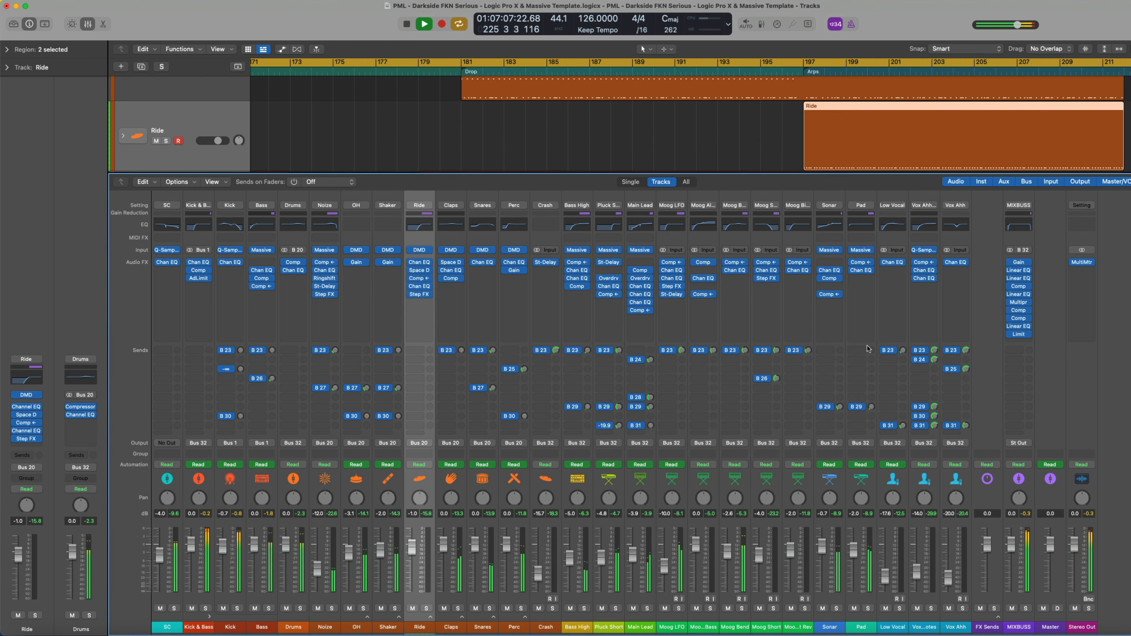
Step: Hide the Mixer and inspect the notes of the Shaker and Noize regions that start at the LFOs marker
{"action": "key", "text": "x"}
{"action": "key", "text": "super+Left"}
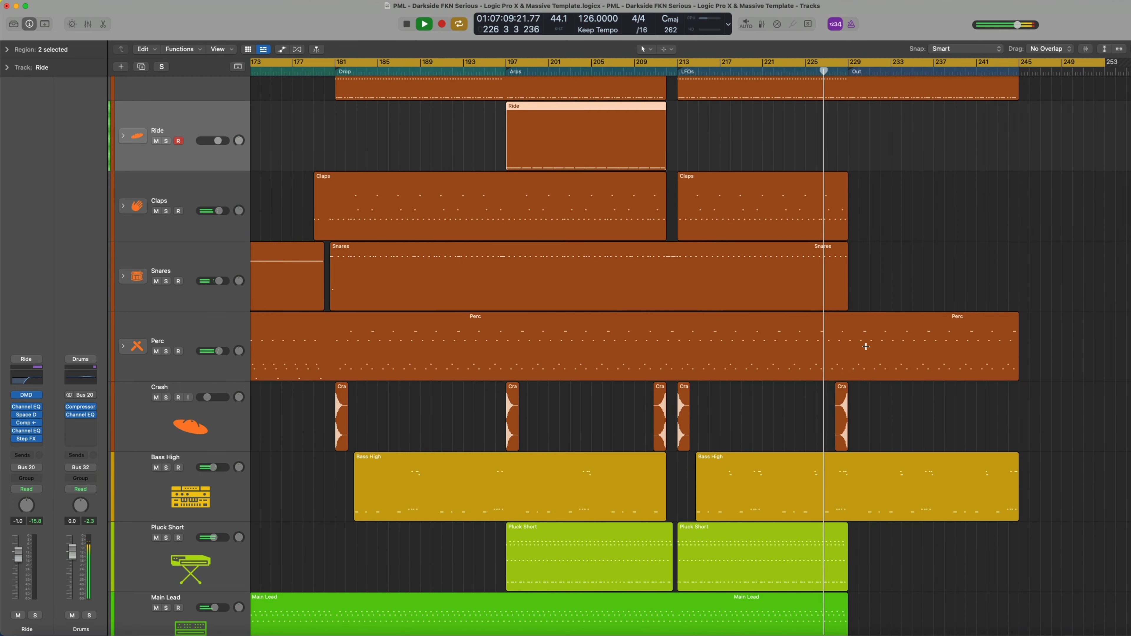
{"action": "scroll", "coordinate": [846, 352], "scroll_direction": "up", "scroll_amount": 5}
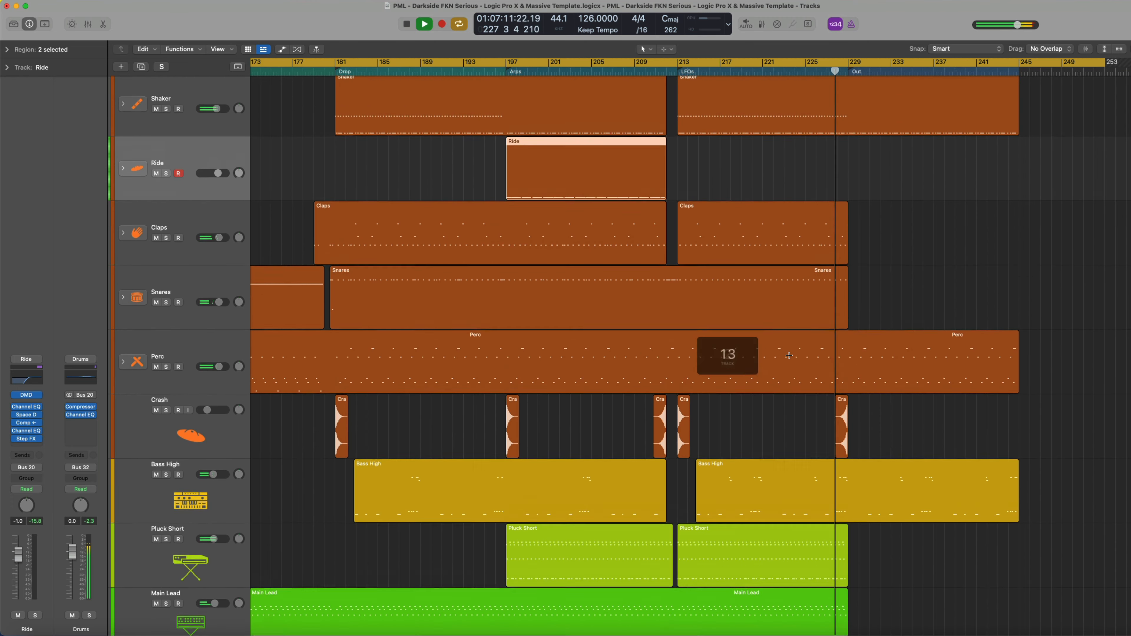
{"action": "double_click", "coordinate": [914, 259]}
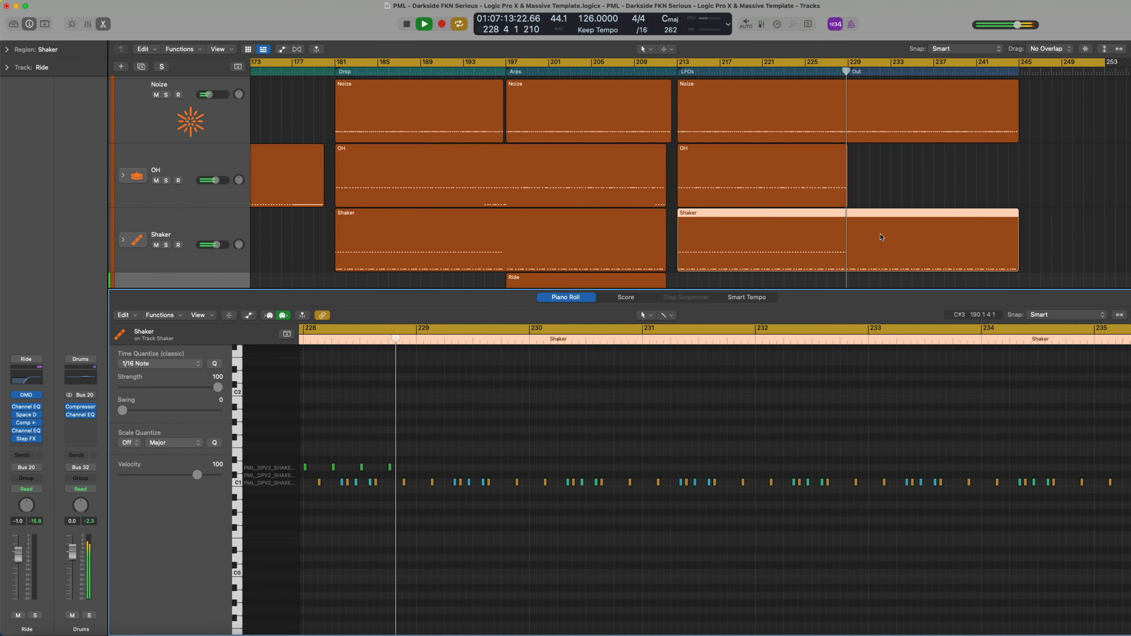
{"action": "left_click", "coordinate": [819, 112]}
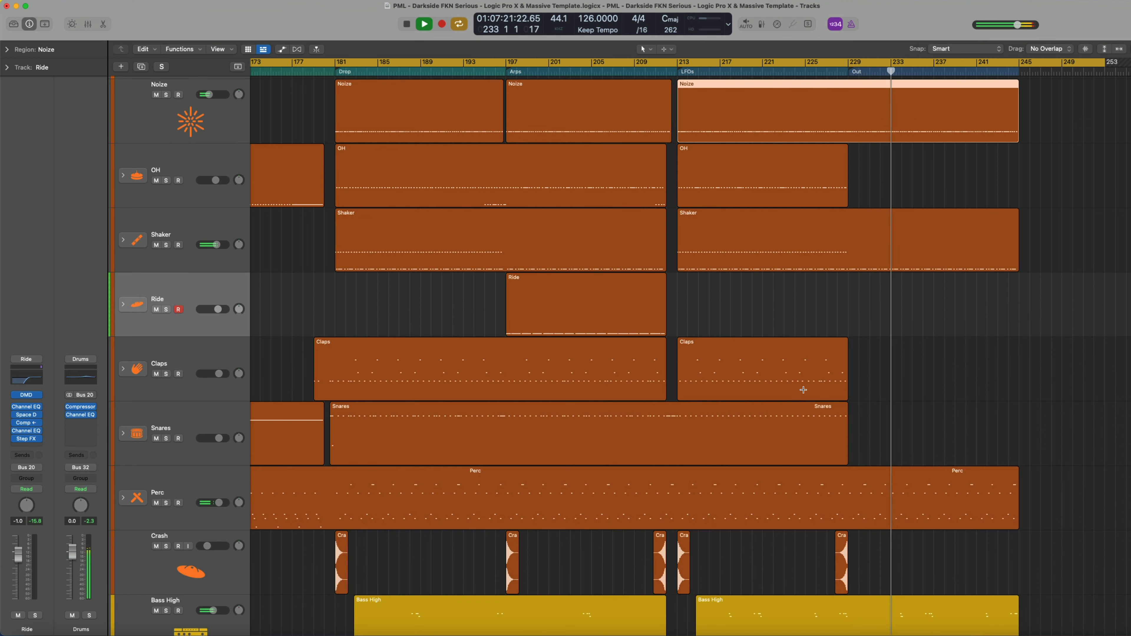
{"action": "key", "text": "e"}
Step: Inspect the notes of the last Bass region in the Piano Roll and close the editor
{"action": "scroll", "coordinate": [804, 390], "scroll_direction": "up", "scroll_amount": 3}
{"action": "scroll", "coordinate": [803, 390], "scroll_direction": "up", "scroll_amount": 3}
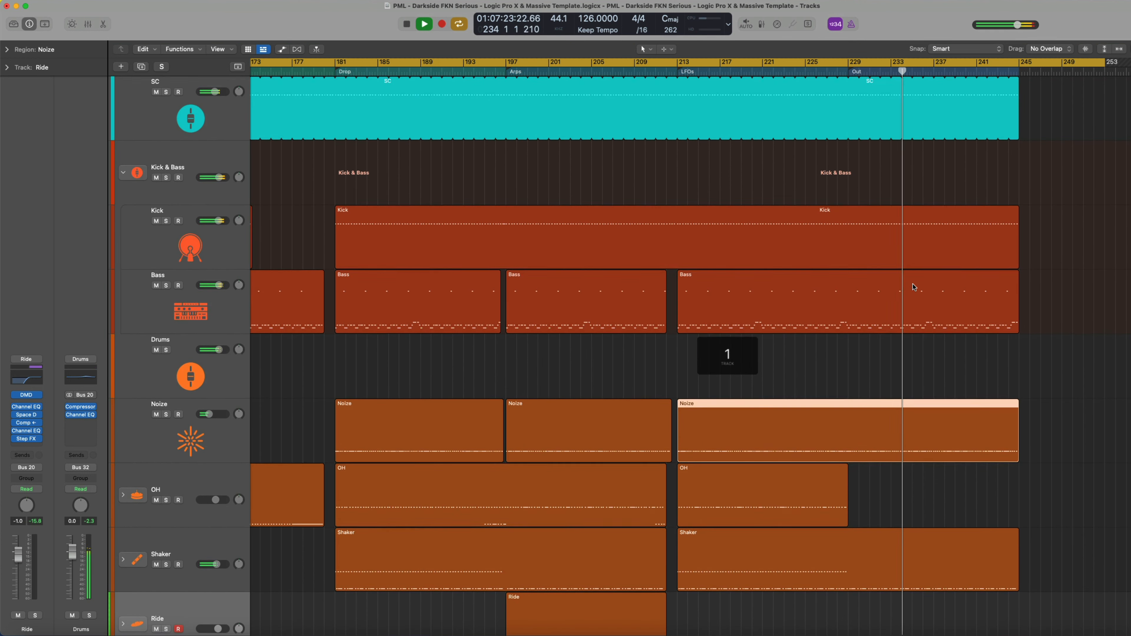
{"action": "left_click", "coordinate": [911, 286]}
{"action": "key", "text": "e"}
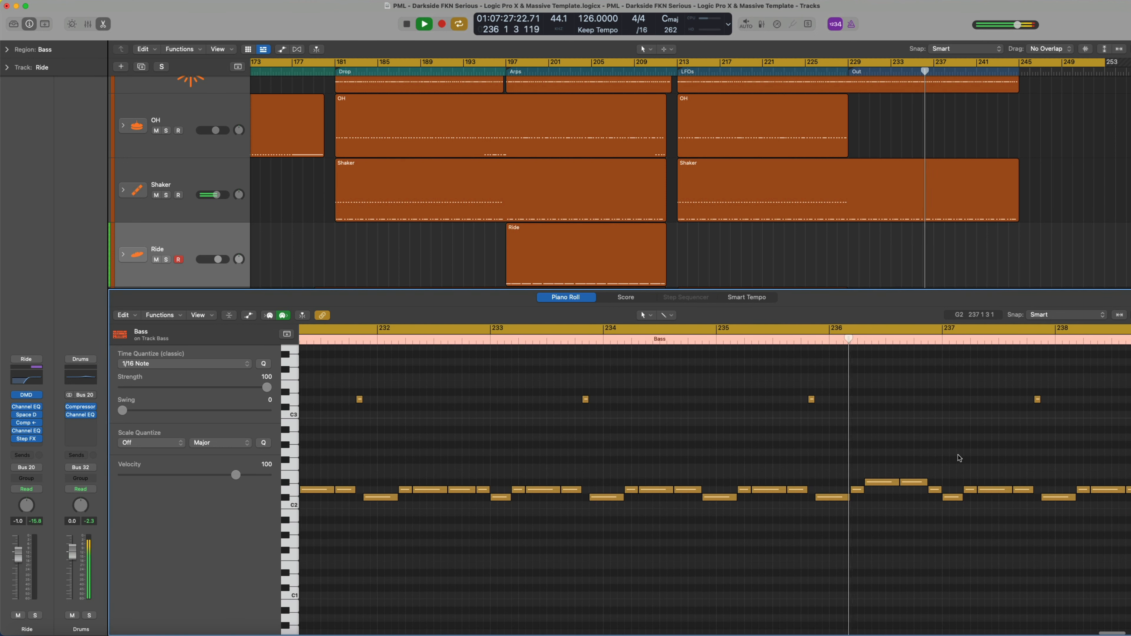
{"action": "key", "text": "e"}
Step: Inspect the last Kick region's notes in the Piano Roll with the view following the playhead, and close the editor
{"action": "scroll", "coordinate": [931, 311], "scroll_direction": "up", "scroll_amount": 5}
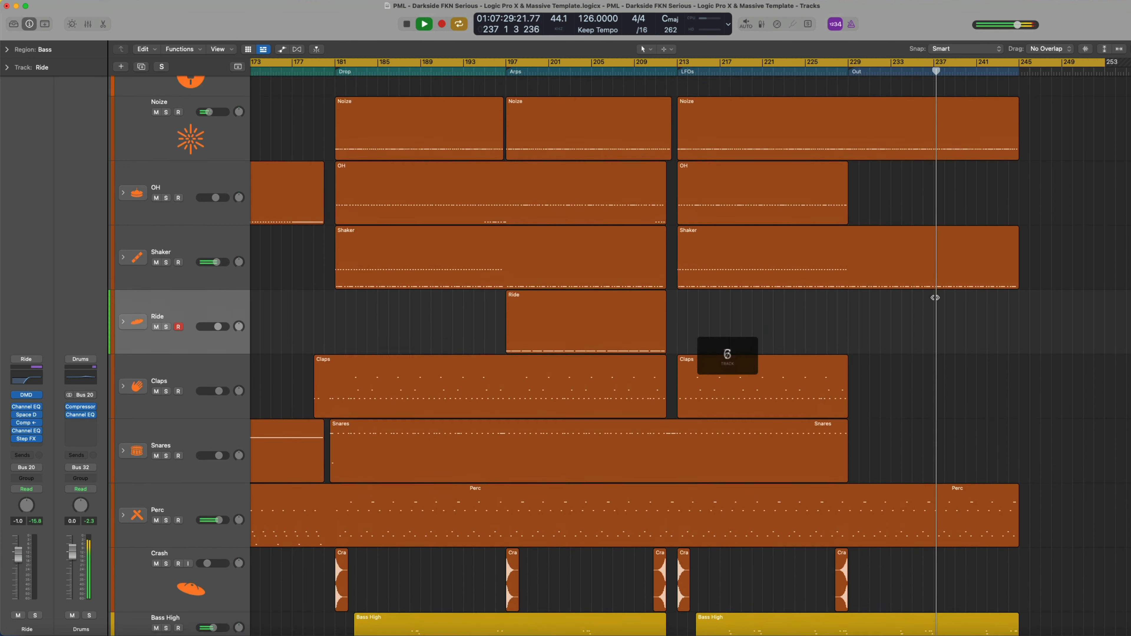
{"action": "scroll", "coordinate": [935, 297], "scroll_direction": "up", "scroll_amount": 3}
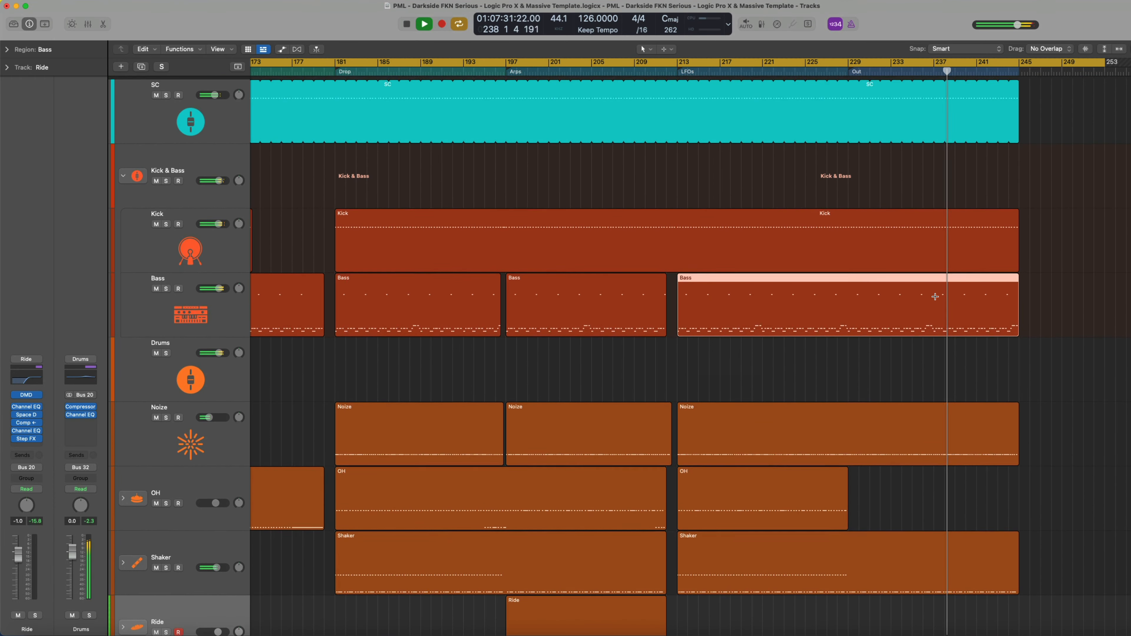
{"action": "double_click", "coordinate": [936, 229]}
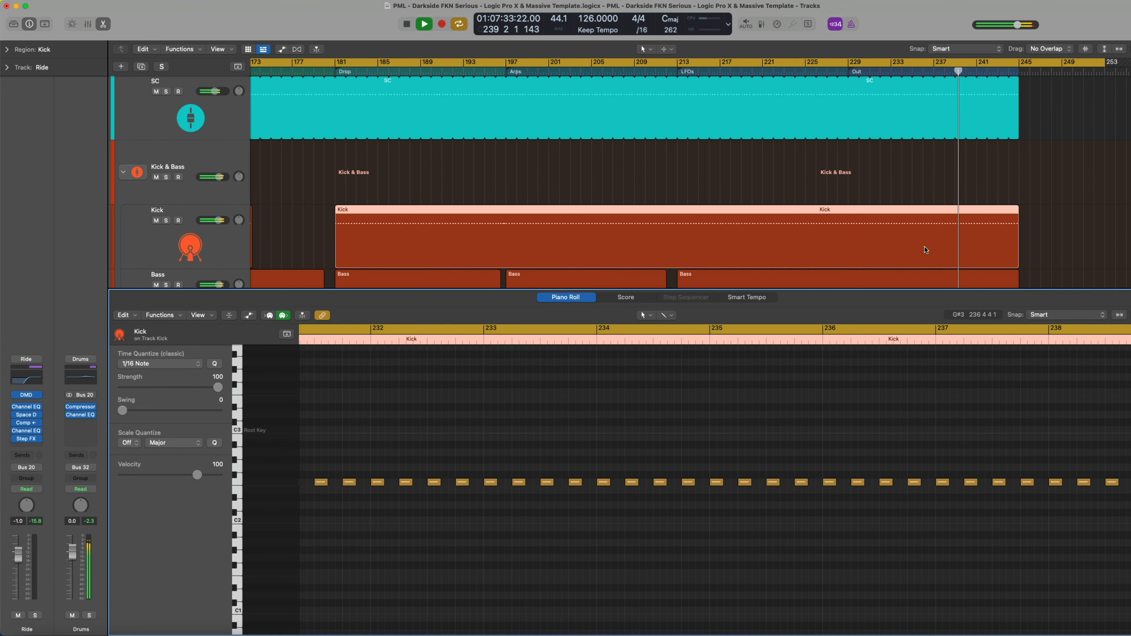
{"action": "left_click", "coordinate": [303, 315]}
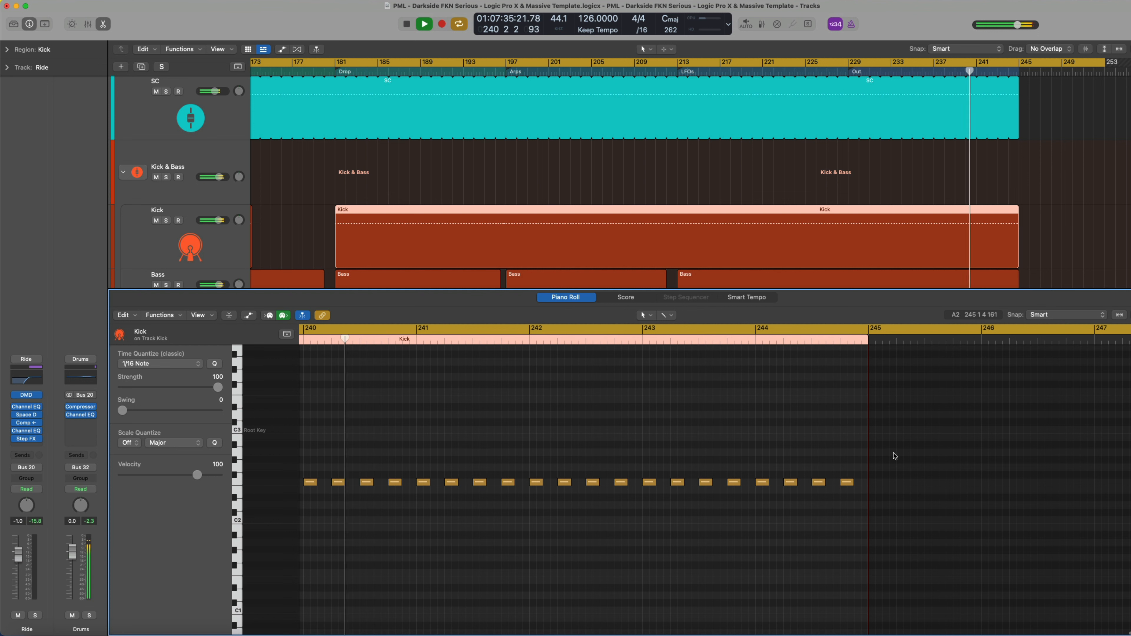
{"action": "key", "text": "e"}
Step: Show the whole arrangement from SC down to Master and review its structure across the song sections
{"action": "scroll", "coordinate": [895, 454], "scroll_direction": "down", "scroll_amount": 6}
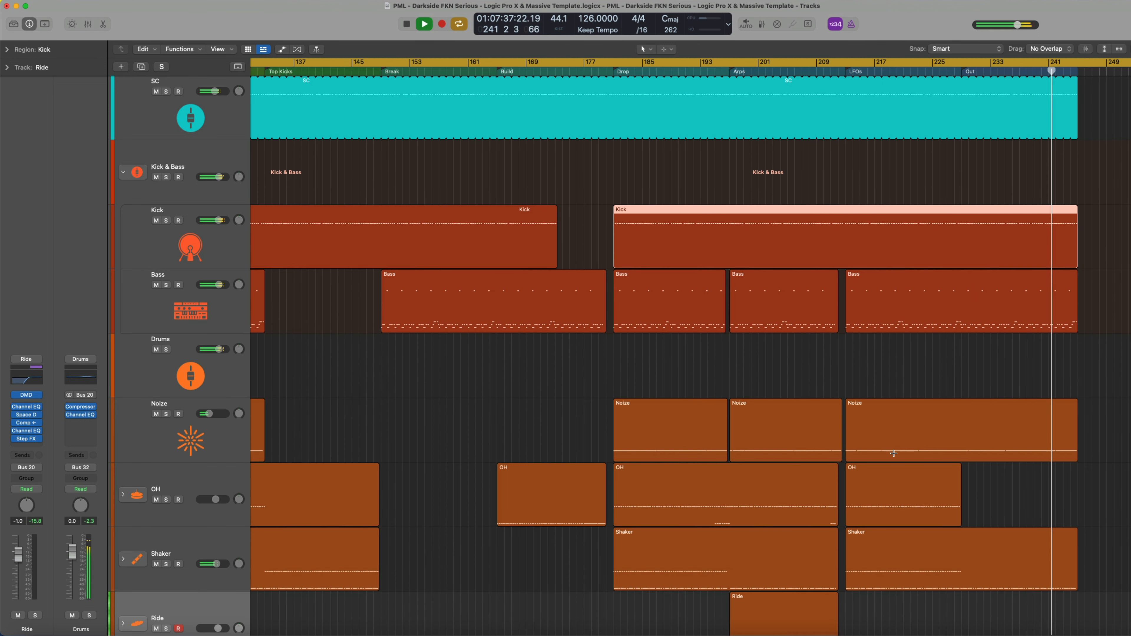
{"action": "scroll", "coordinate": [894, 454], "scroll_direction": "down", "scroll_amount": 6}
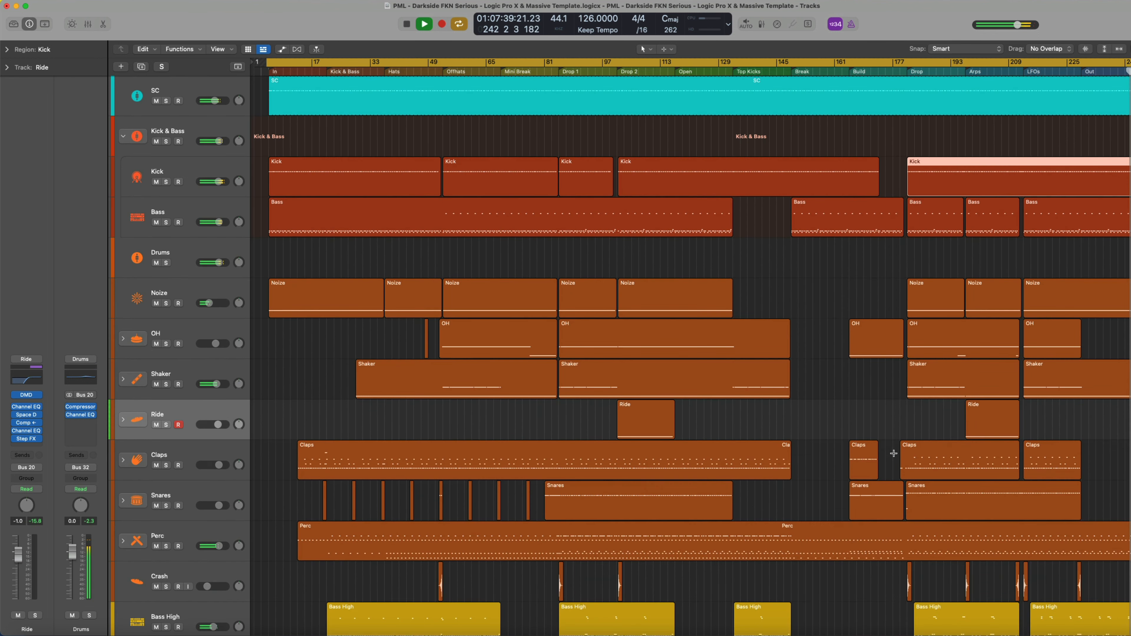
{"action": "scroll", "coordinate": [894, 454], "scroll_direction": "down", "scroll_amount": 6}
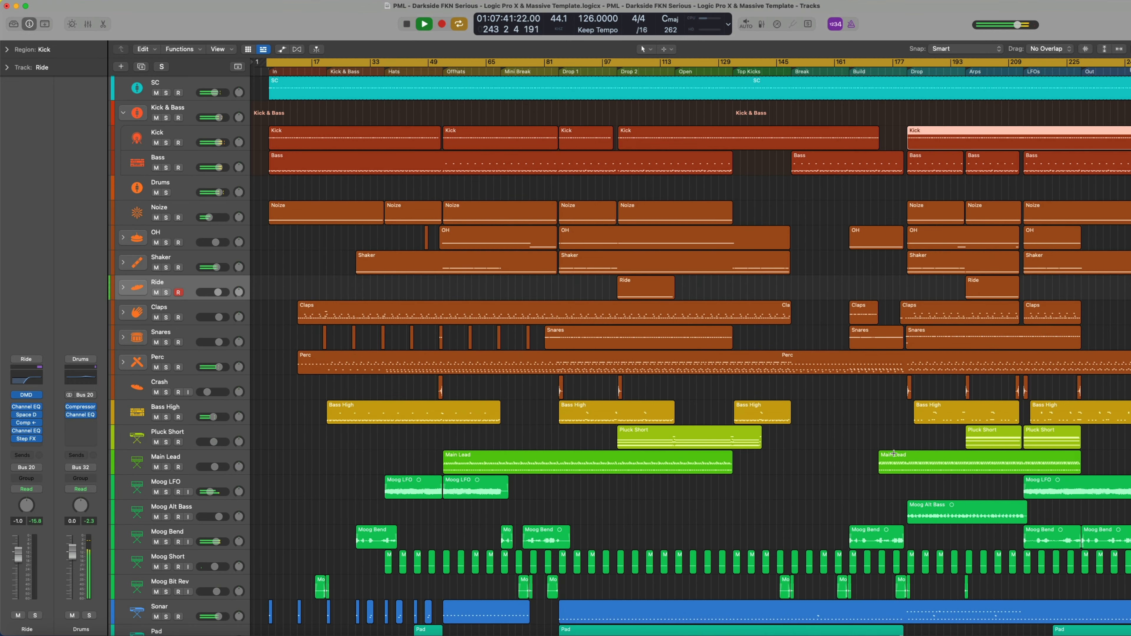
{"action": "scroll", "coordinate": [894, 454], "scroll_direction": "down", "scroll_amount": 2}
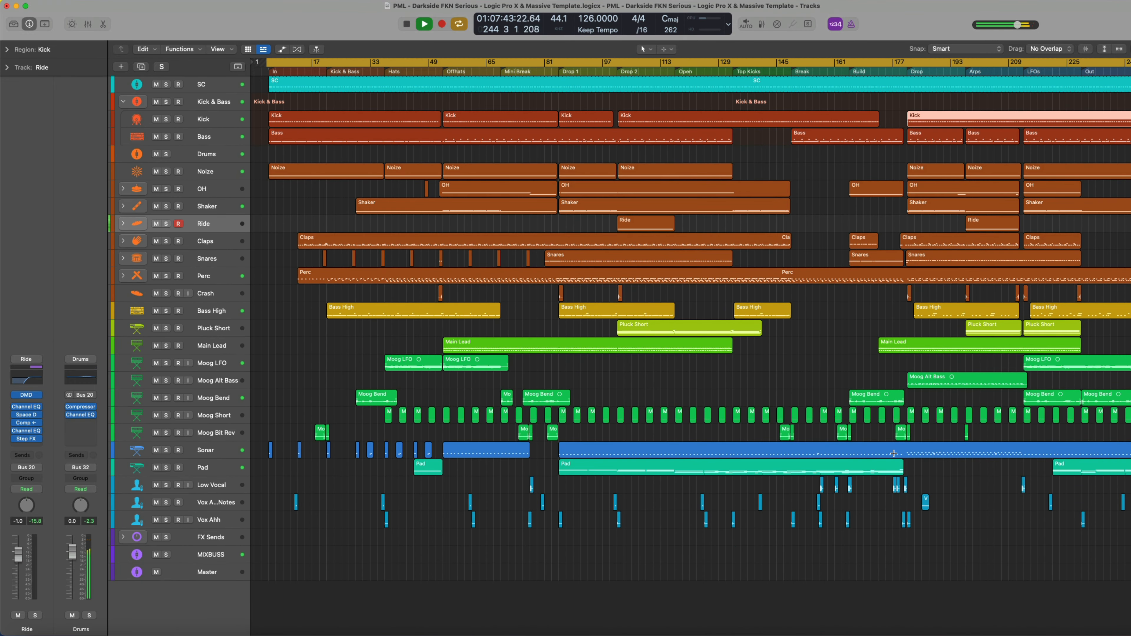